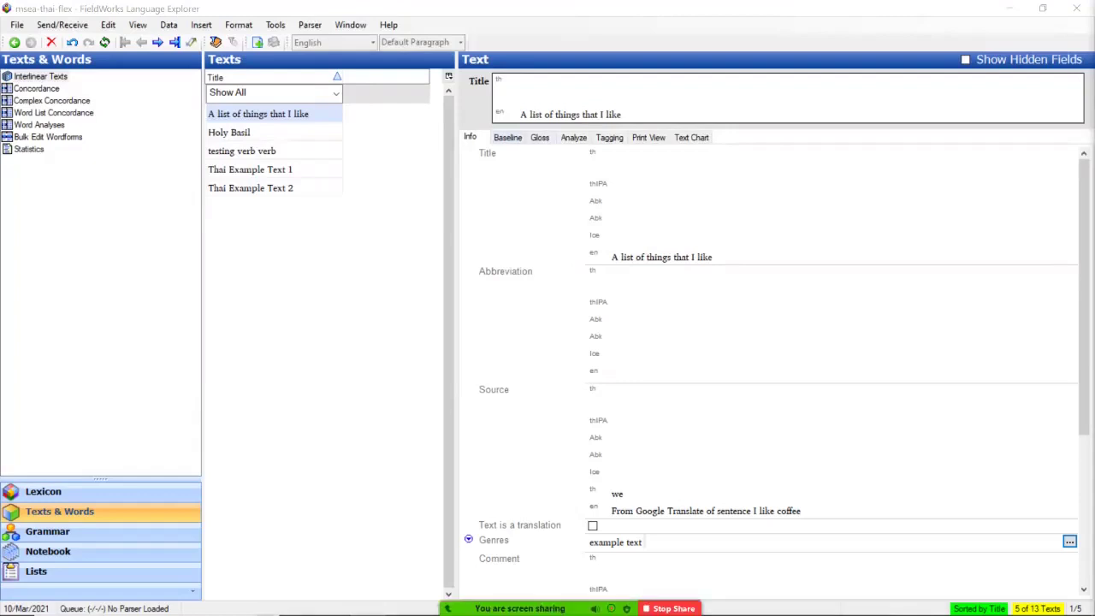
Step: Review the general information, baseline and analysis of the text "A list of things that I like"
{"action": "left_click", "coordinate": [507, 137]}
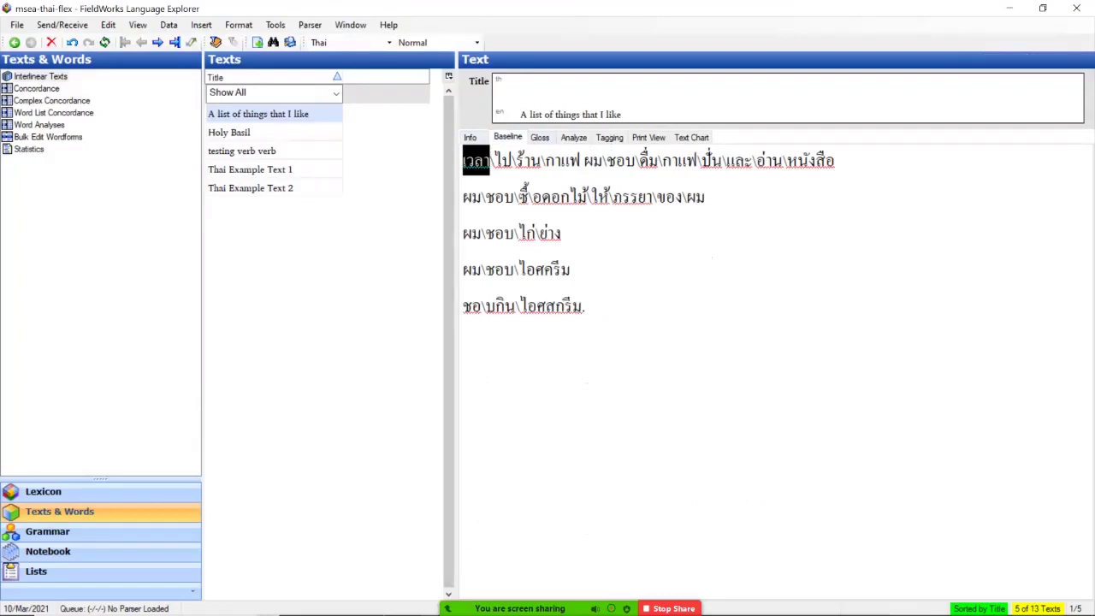
{"action": "left_click", "coordinate": [470, 137]}
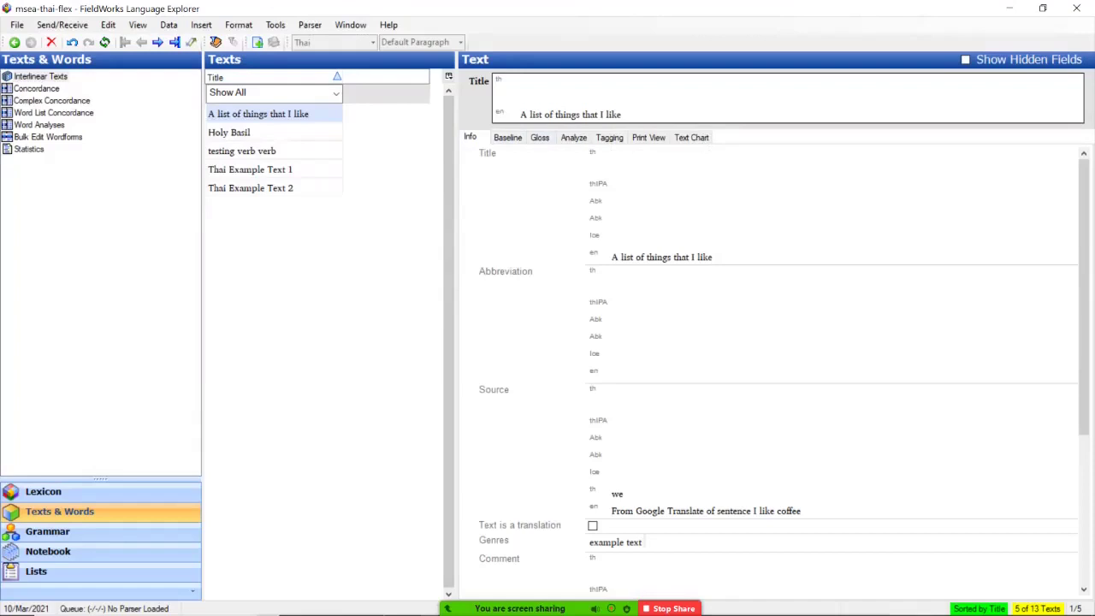
{"action": "left_click", "coordinate": [507, 137]}
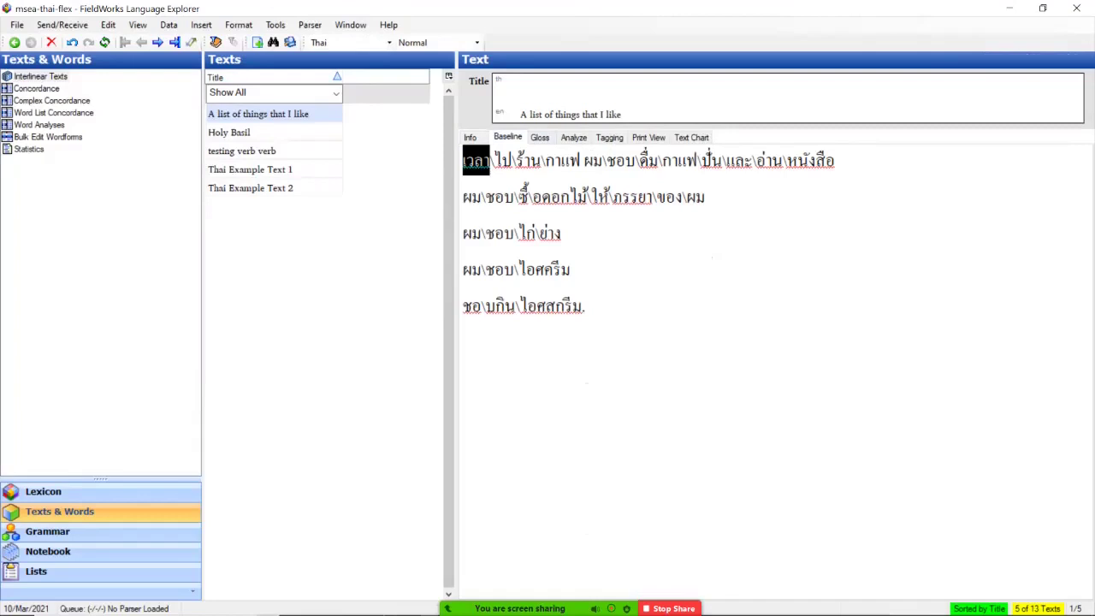
{"action": "left_click", "coordinate": [573, 138]}
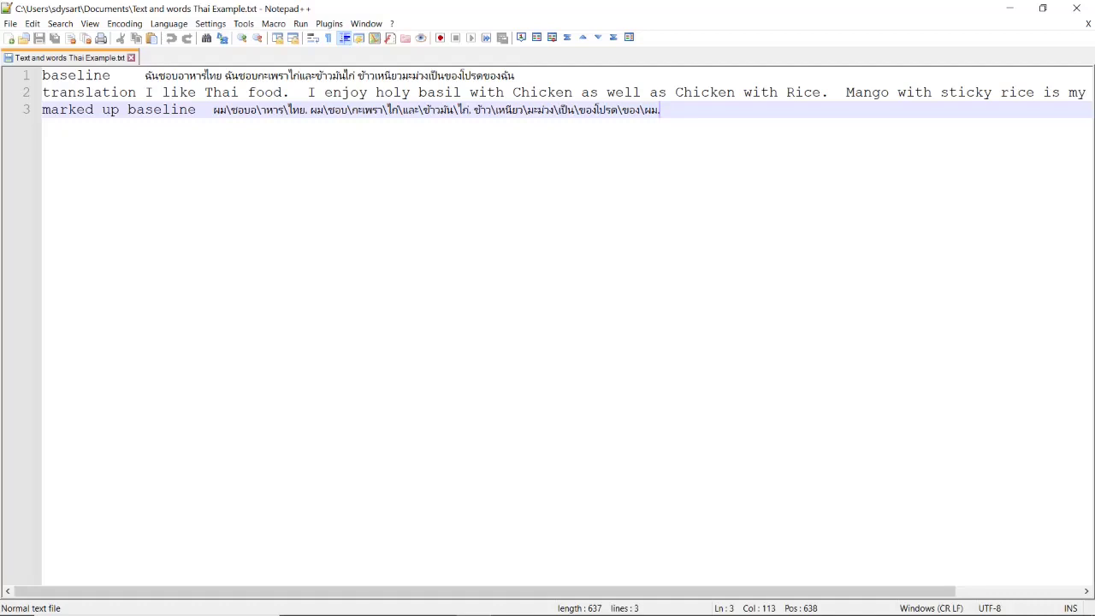
Step: Select the unmarked Thai baseline in Notepad++ and compare it with the baseline of Thai Example Text 1 in FieldWorks
{"action": "left_click_drag", "start_coordinate": [145, 76], "coordinate": [514, 76]}
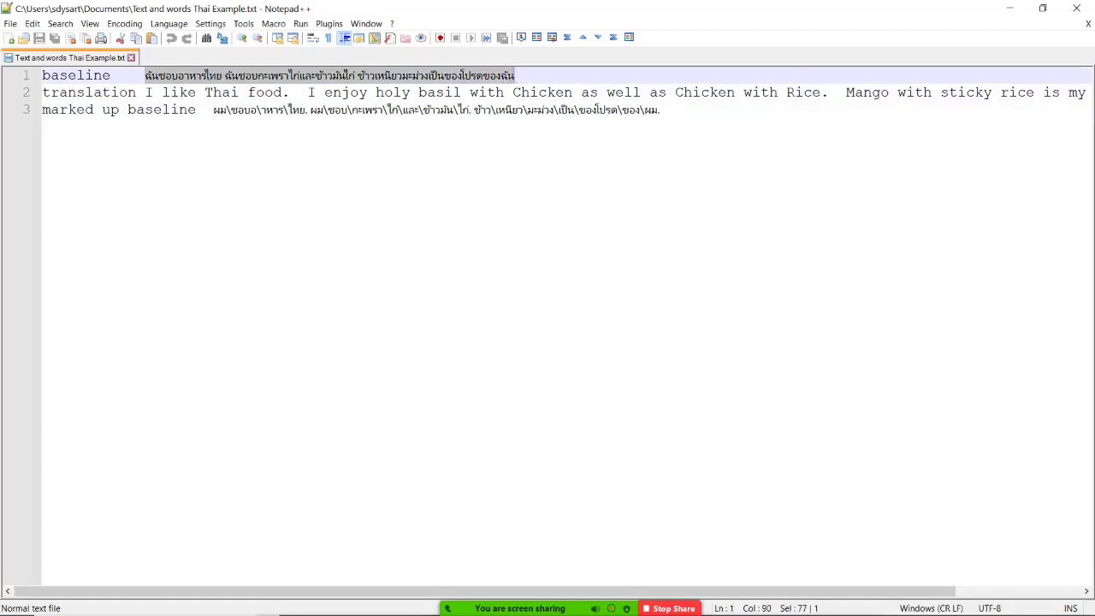
{"action": "key", "text": "alt+Tab"}
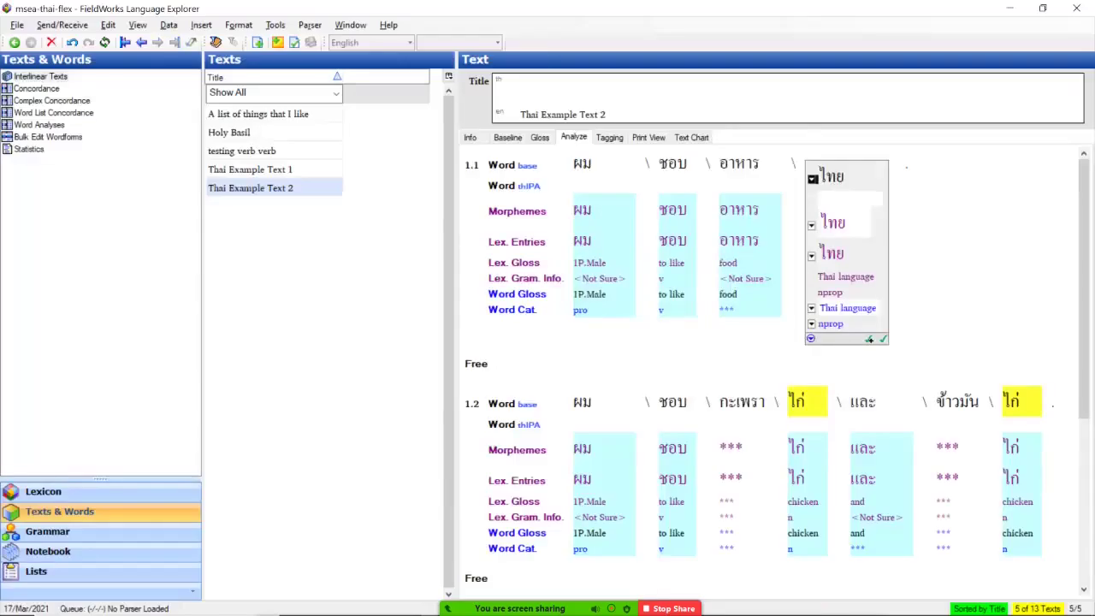
{"action": "left_click", "coordinate": [508, 138]}
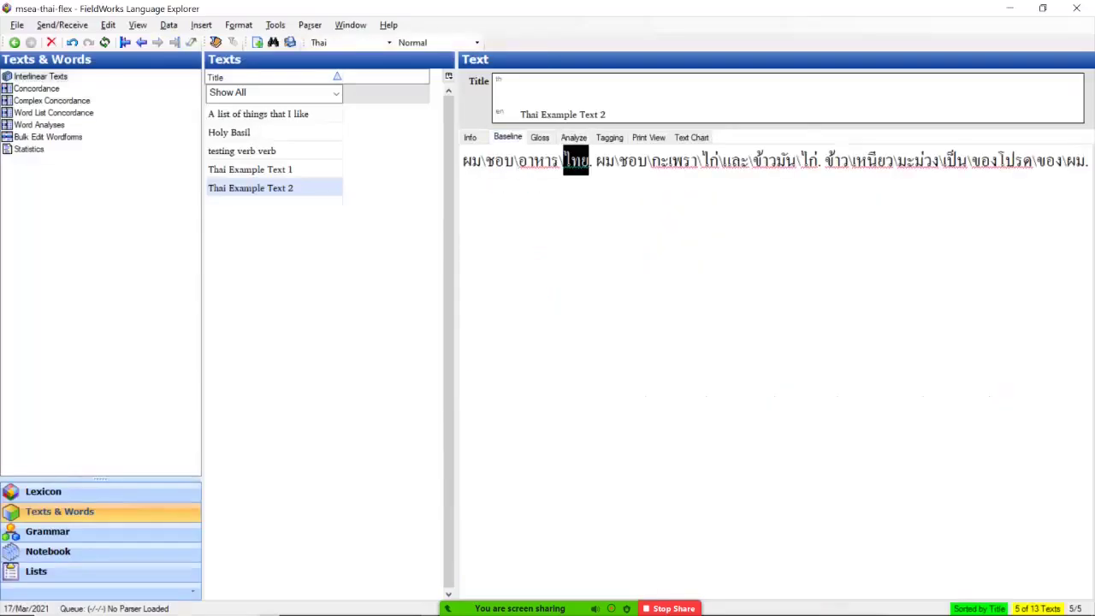
{"action": "left_click", "coordinate": [250, 170]}
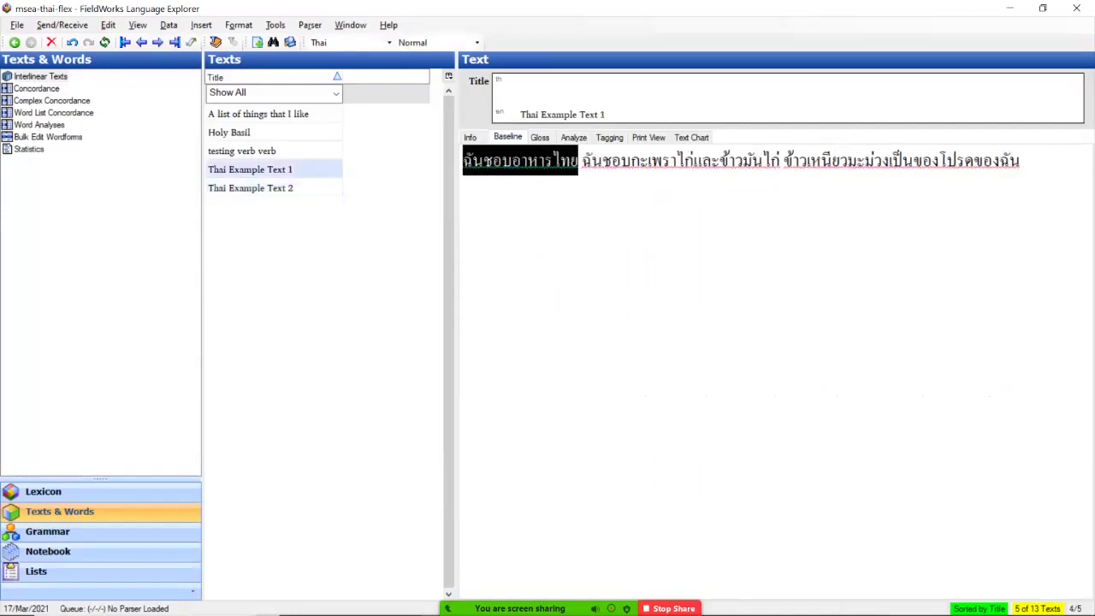
{"action": "left_click", "coordinate": [647, 160]}
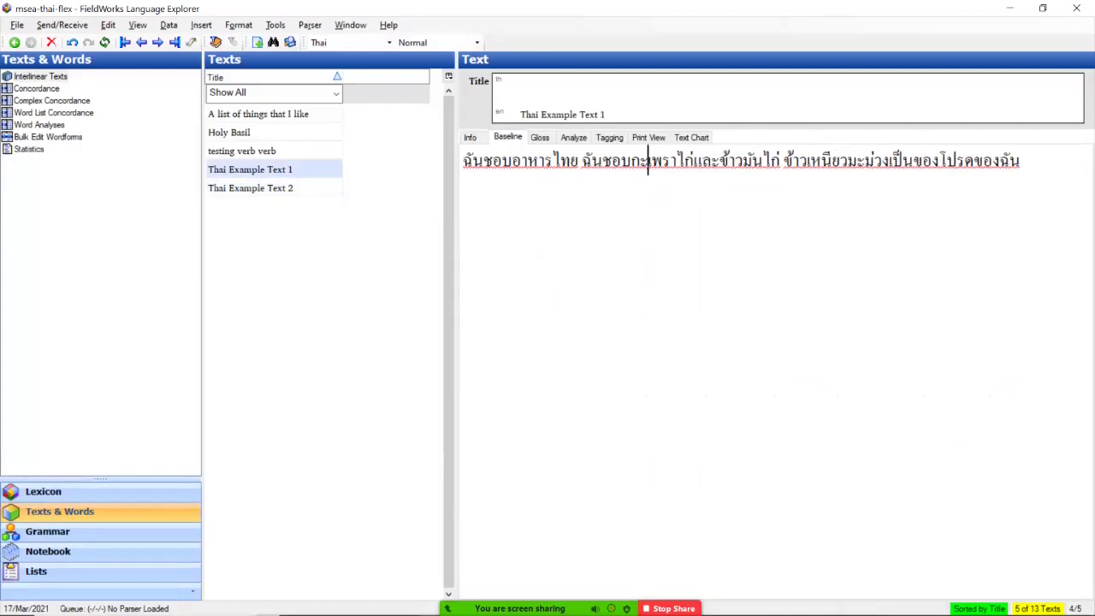
{"action": "left_click", "coordinate": [785, 160]}
{"action": "left_click", "coordinate": [582, 160]}
Step: Examine how the Thai phrases of Thai Example Text 1 are divided into words in its interlinear analysis
{"action": "left_click", "coordinate": [574, 138]}
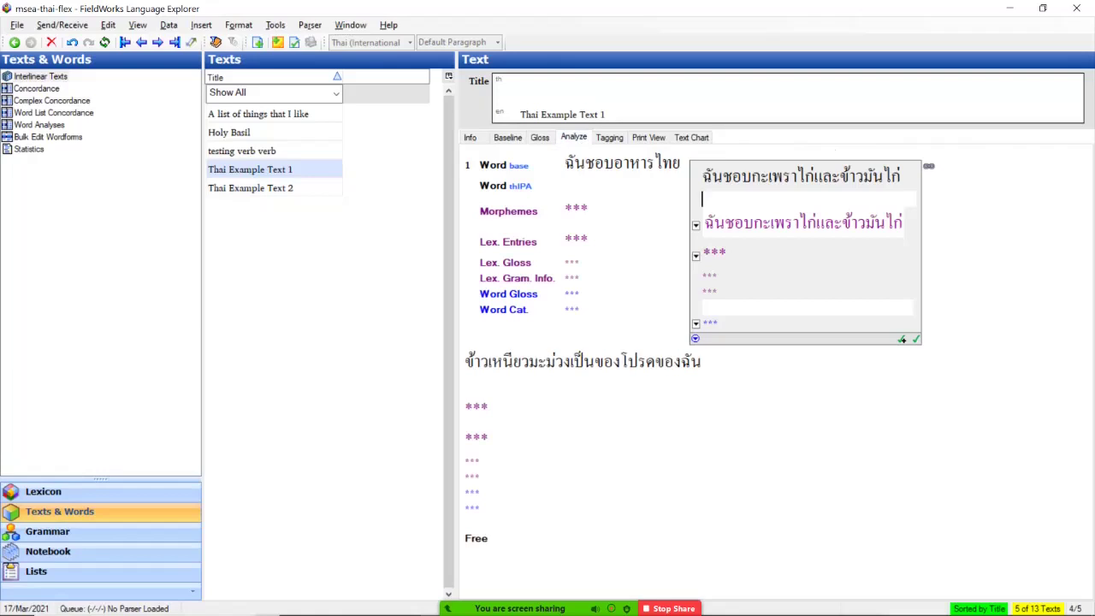
{"action": "left_click", "coordinate": [623, 163]}
{"action": "left_click", "coordinate": [829, 164]}
{"action": "key", "text": "Return"}
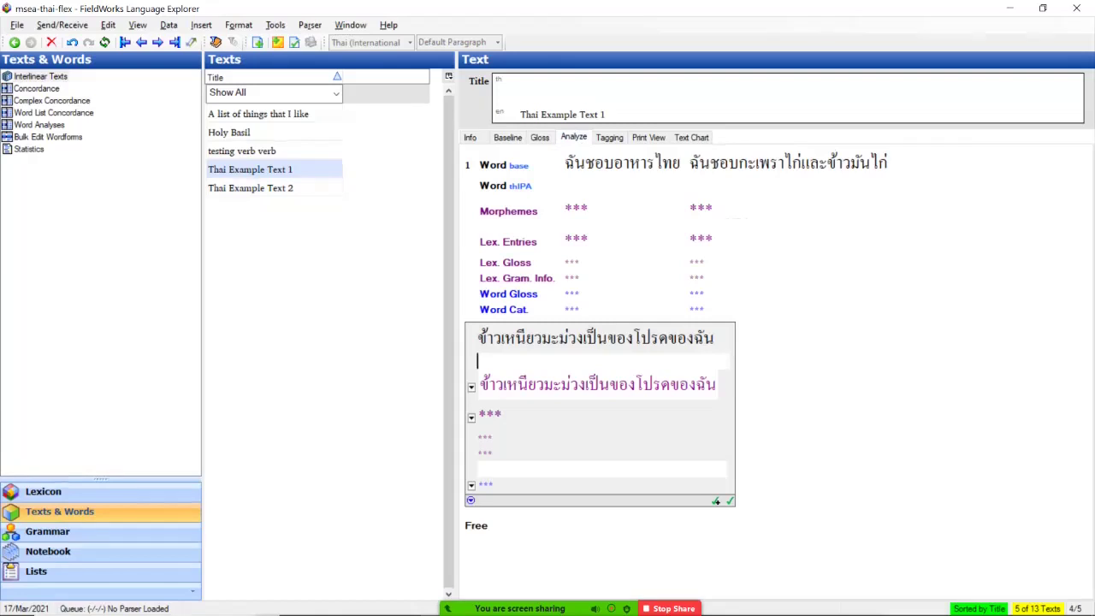
Step: Switch to Notepad++ and examine the backslash word breaks in the marked-up baseline
{"action": "key", "text": "alt+Tab"}
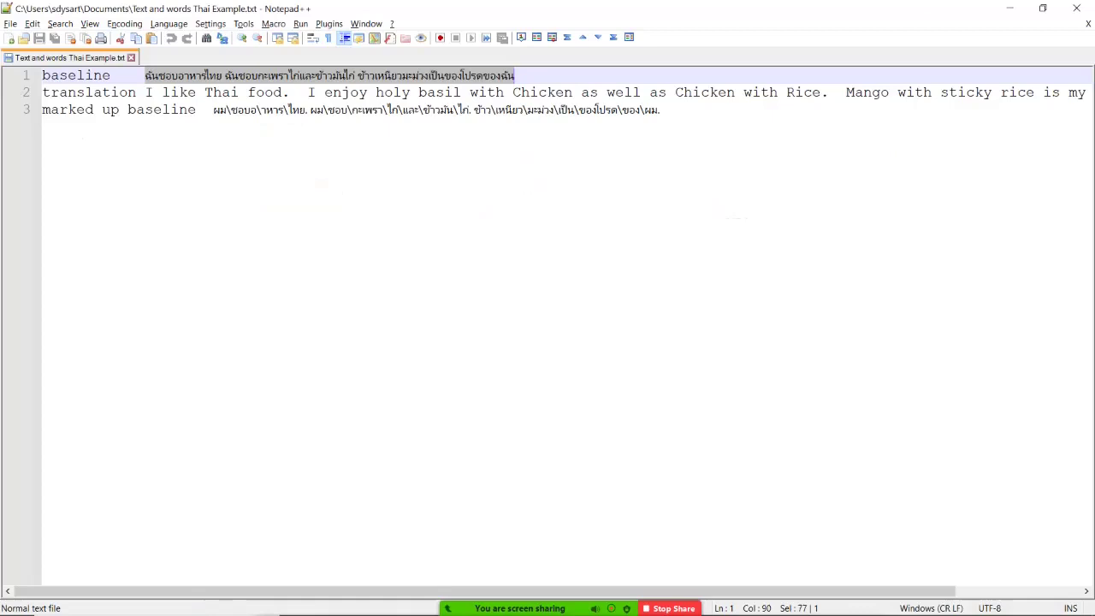
{"action": "double_click", "coordinate": [229, 109]}
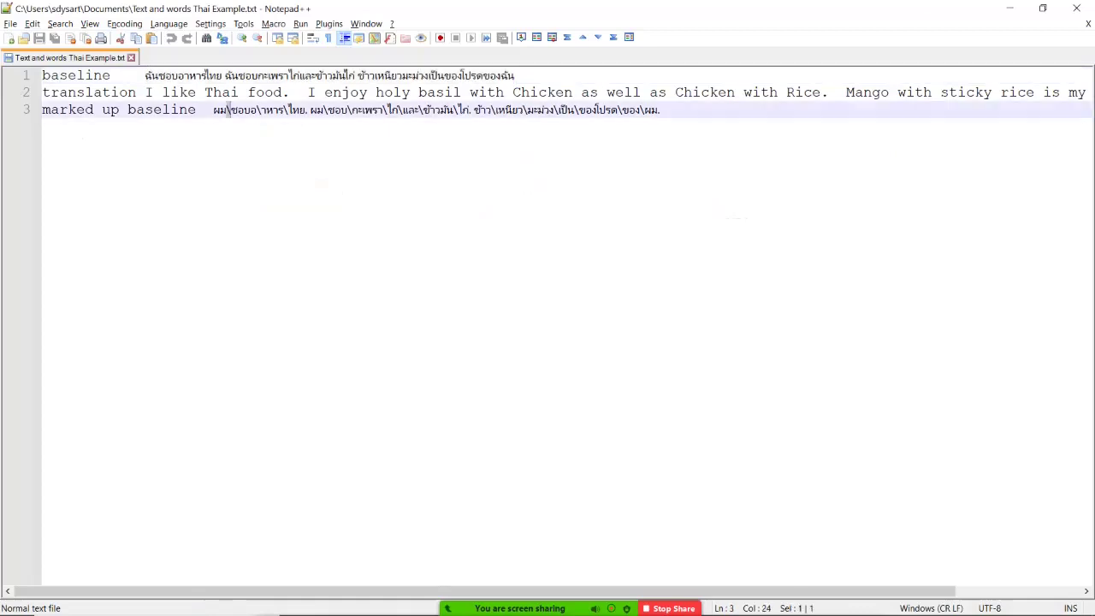
{"action": "left_click", "coordinate": [260, 110]}
{"action": "left_click", "coordinate": [283, 109]}
Step: Switch back to FieldWorks and compare the backslash-divided baseline of Thai Example Text 2 with its interlinear analysis
{"action": "key", "text": "alt+Tab"}
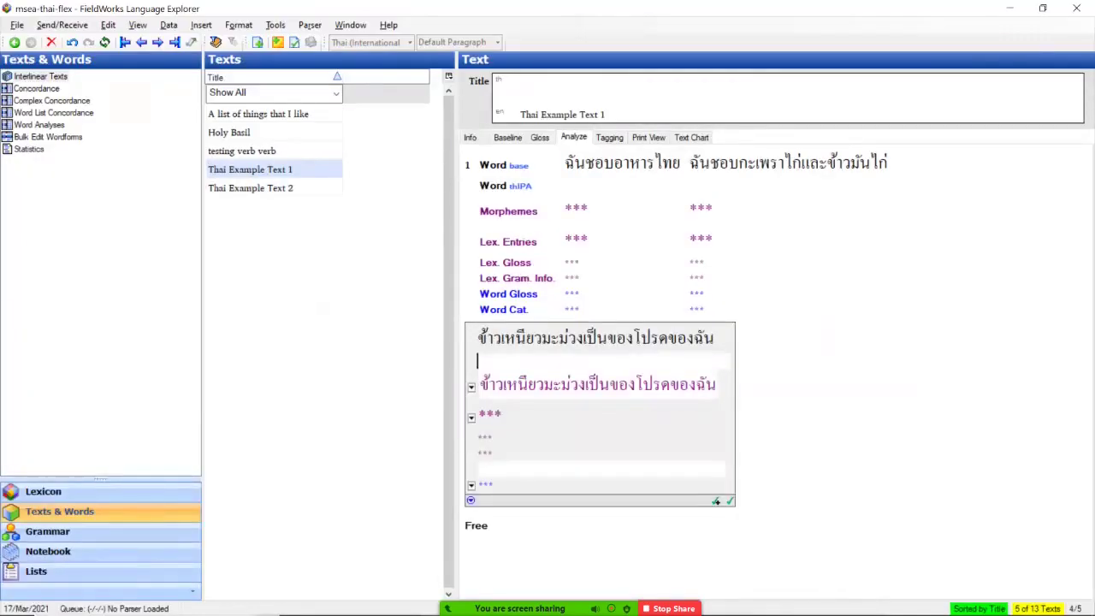
{"action": "left_click", "coordinate": [250, 189]}
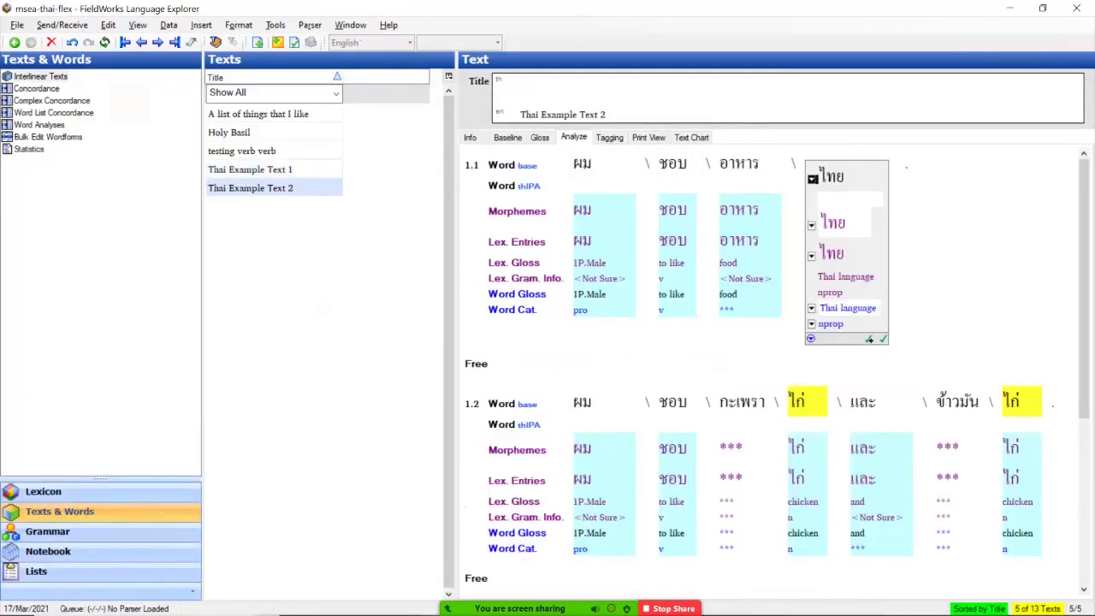
{"action": "left_click", "coordinate": [508, 138]}
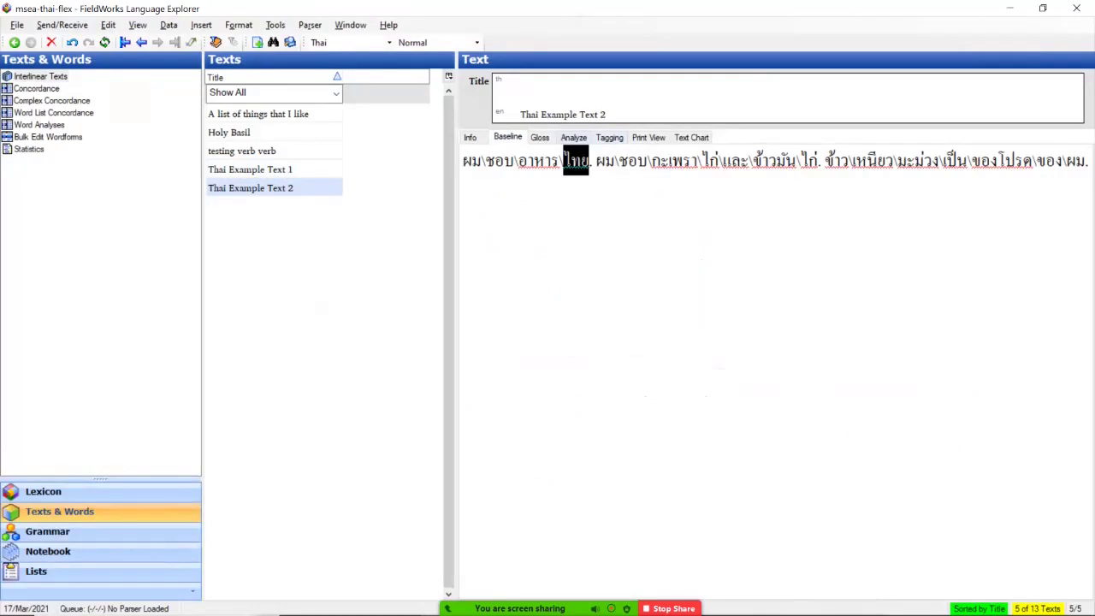
{"action": "left_click", "coordinate": [574, 137]}
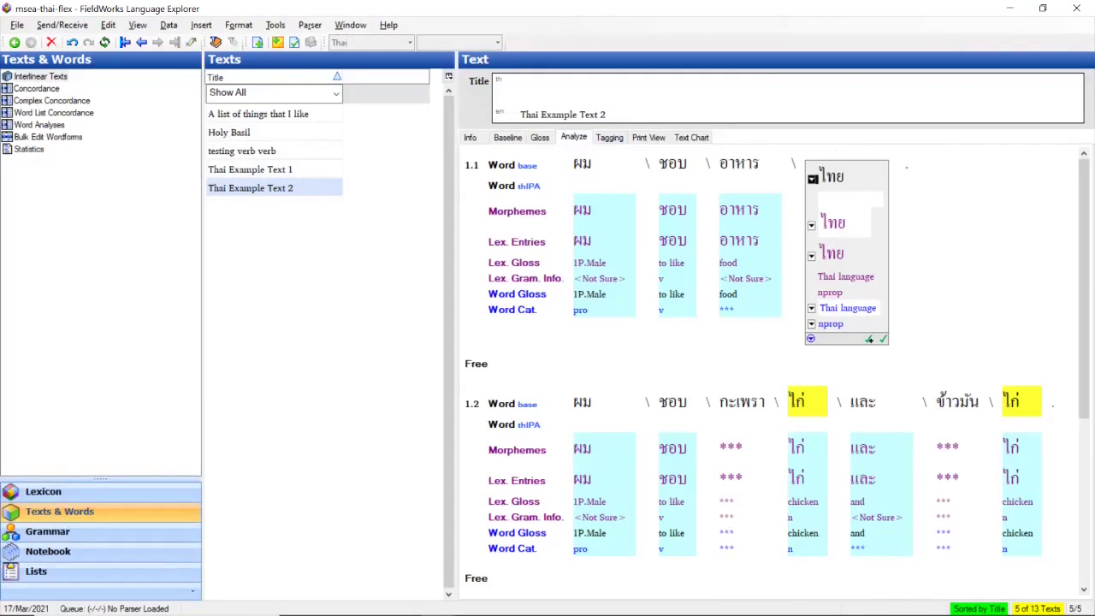
Step: Split the baseline of Thai Example Text 2 into one paragraph per sentence and delete the period ending each sentence
{"action": "left_click", "coordinate": [507, 138]}
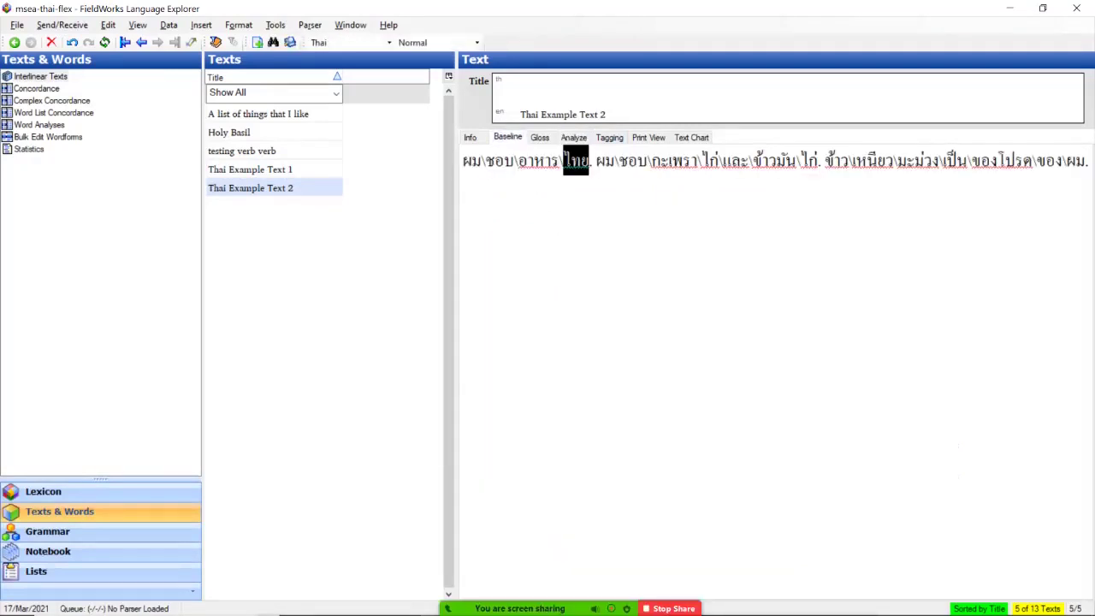
{"action": "left_click", "coordinate": [592, 160]}
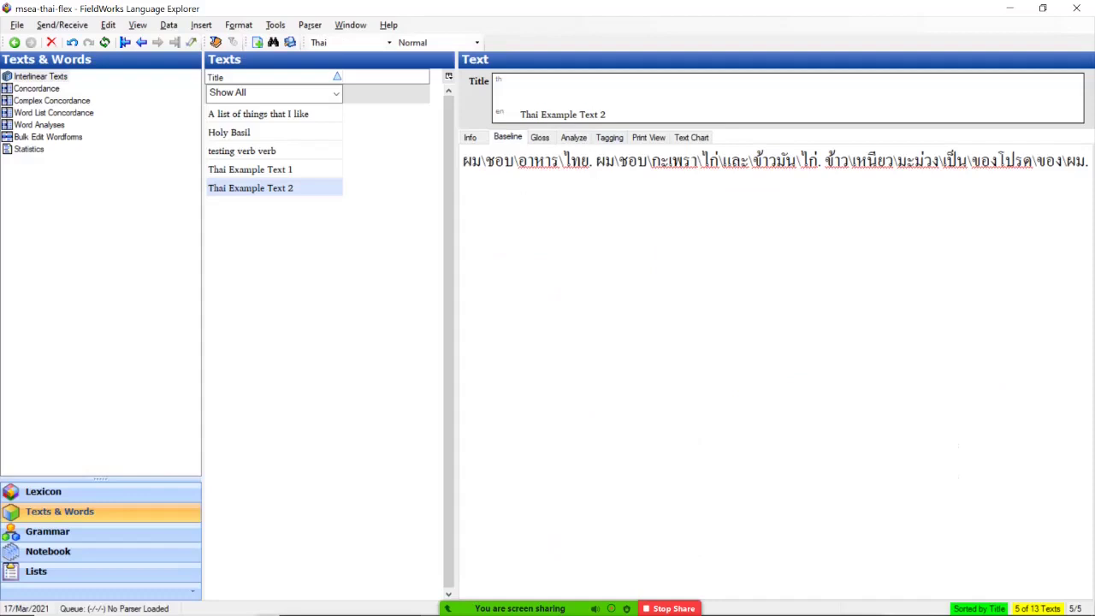
{"action": "key", "text": "Return"}
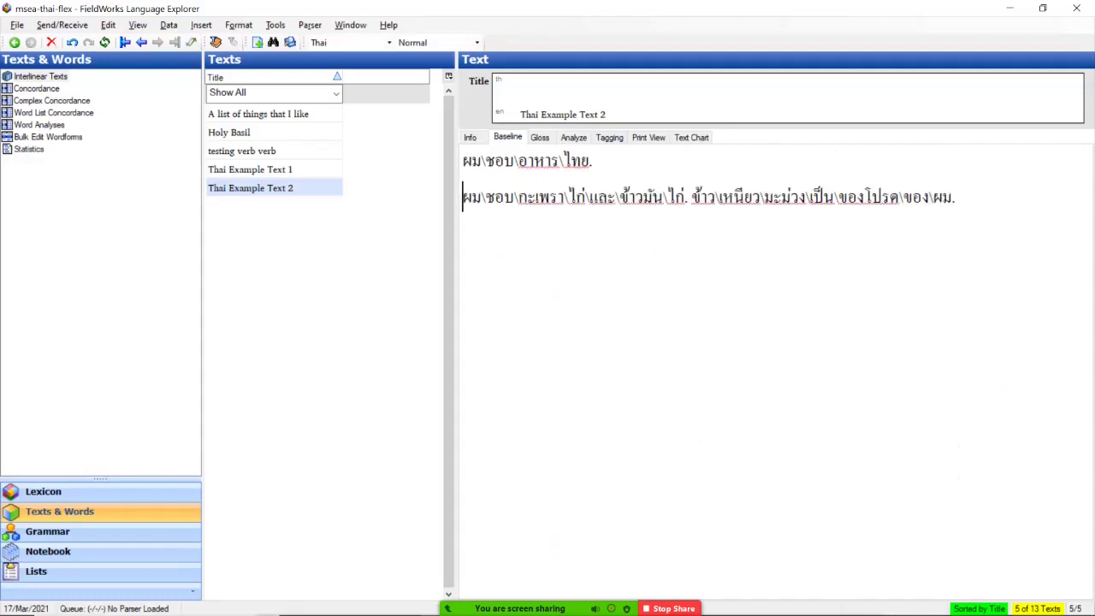
{"action": "key", "text": "Left"}
{"action": "key", "text": "BackSpace"}
{"action": "left_click", "coordinate": [691, 197]}
{"action": "key", "text": "BackSpace"}
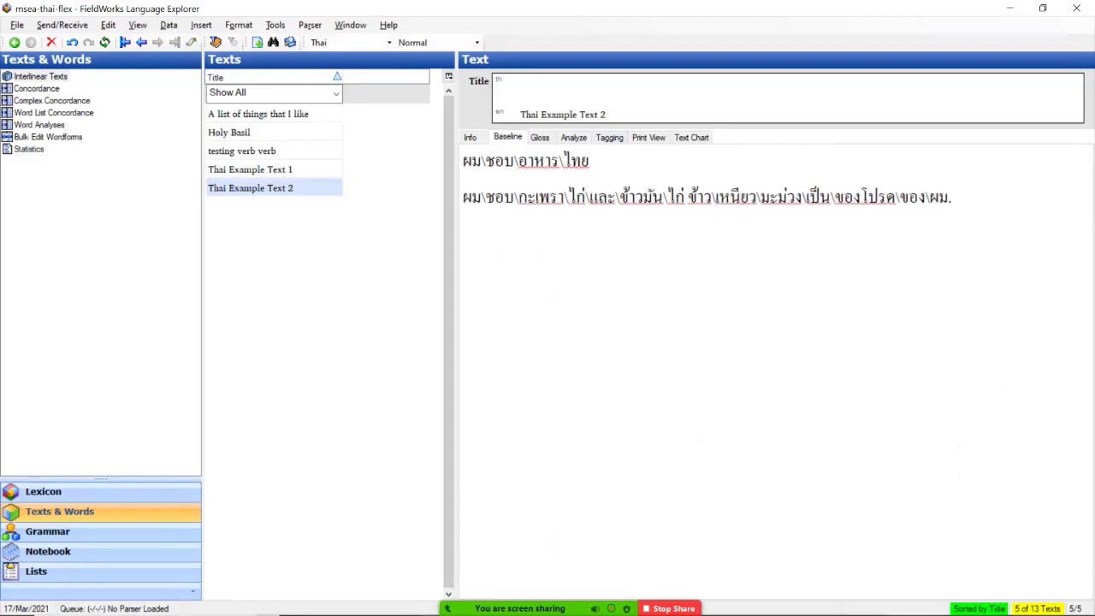
{"action": "key", "text": "Return"}
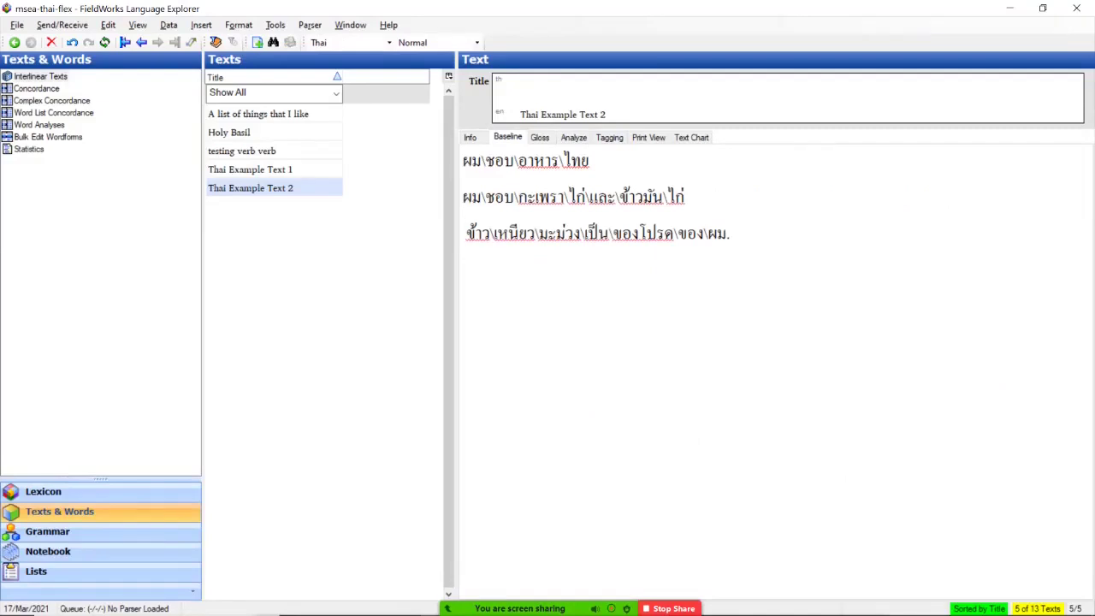
{"action": "left_click", "coordinate": [730, 234]}
{"action": "key", "text": "BackSpace"}
Step: Approve the suggested analyses in line 1, applying ผม and ชอบ throughout the text and approving อาหาร and ไทย only in place
{"action": "left_click", "coordinate": [573, 138]}
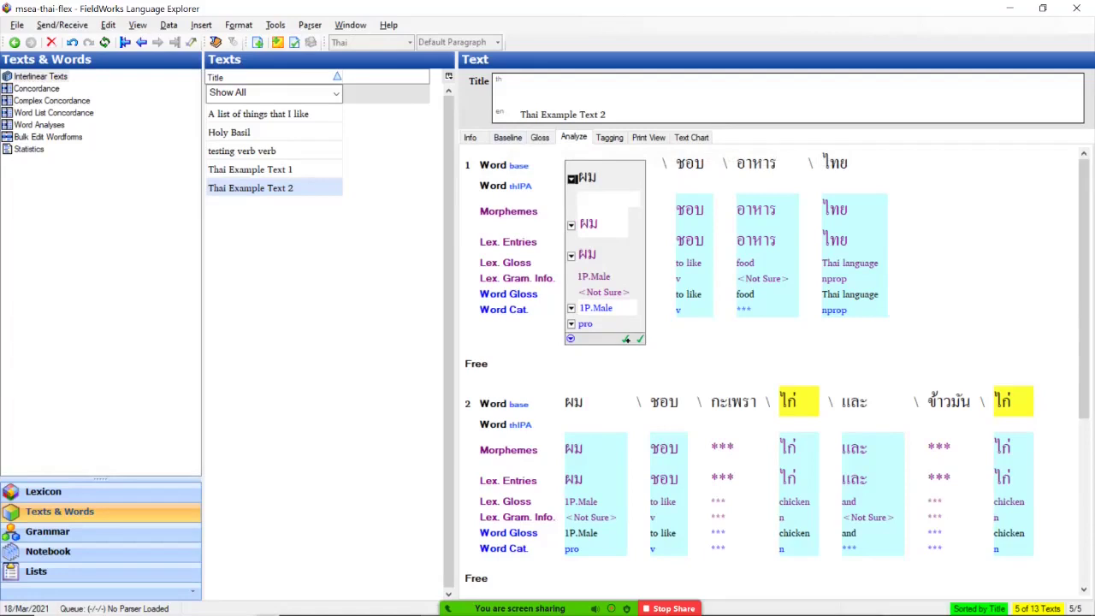
{"action": "key", "text": "Return"}
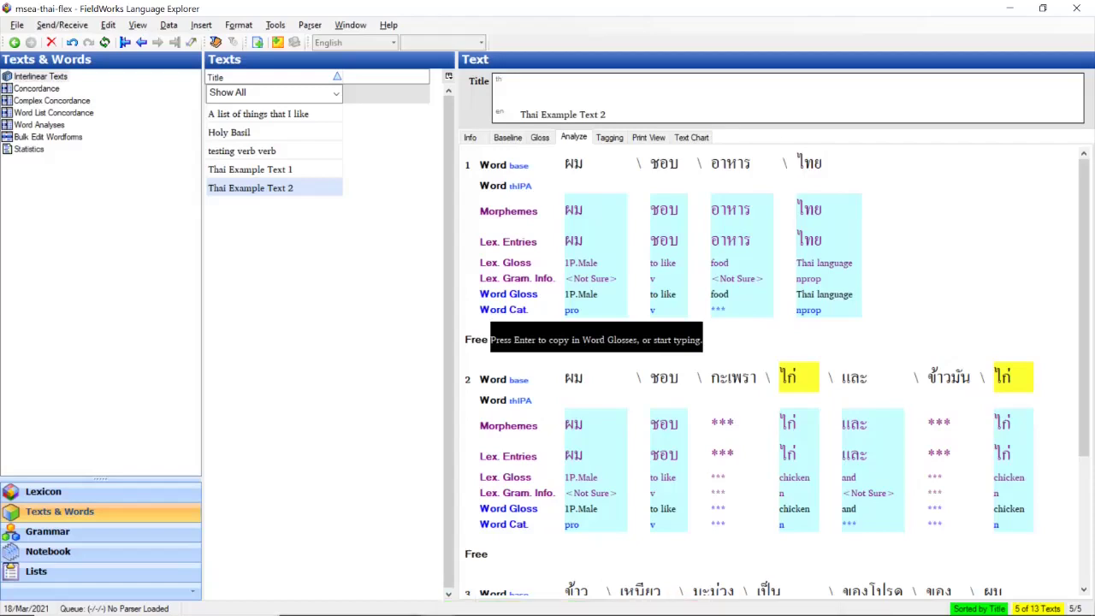
{"action": "left_click", "coordinate": [574, 163]}
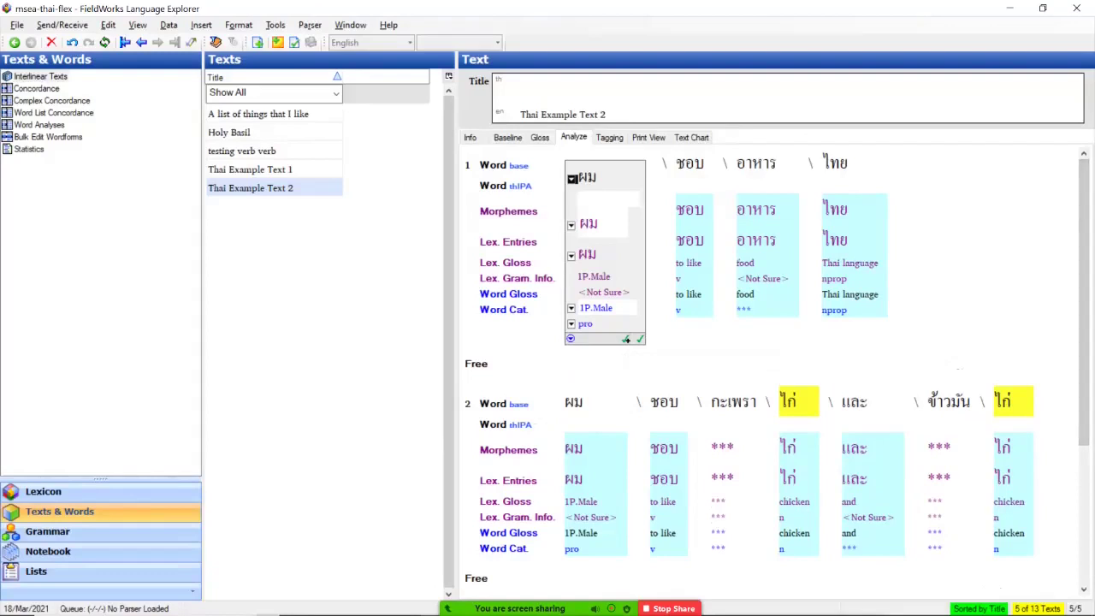
{"action": "mouse_move", "coordinate": [1084, 299]}
{"action": "left_mouse_down"}
{"action": "mouse_move", "coordinate": [1084, 436]}
{"action": "mouse_move", "coordinate": [1084, 305]}
{"action": "left_mouse_up"}
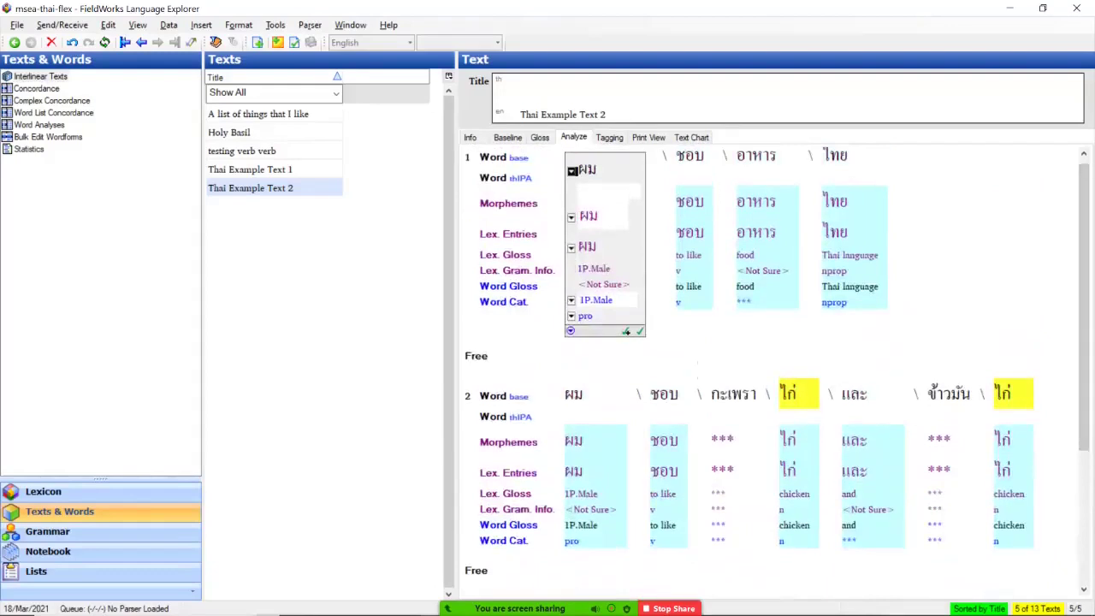
{"action": "left_click", "coordinate": [626, 331]}
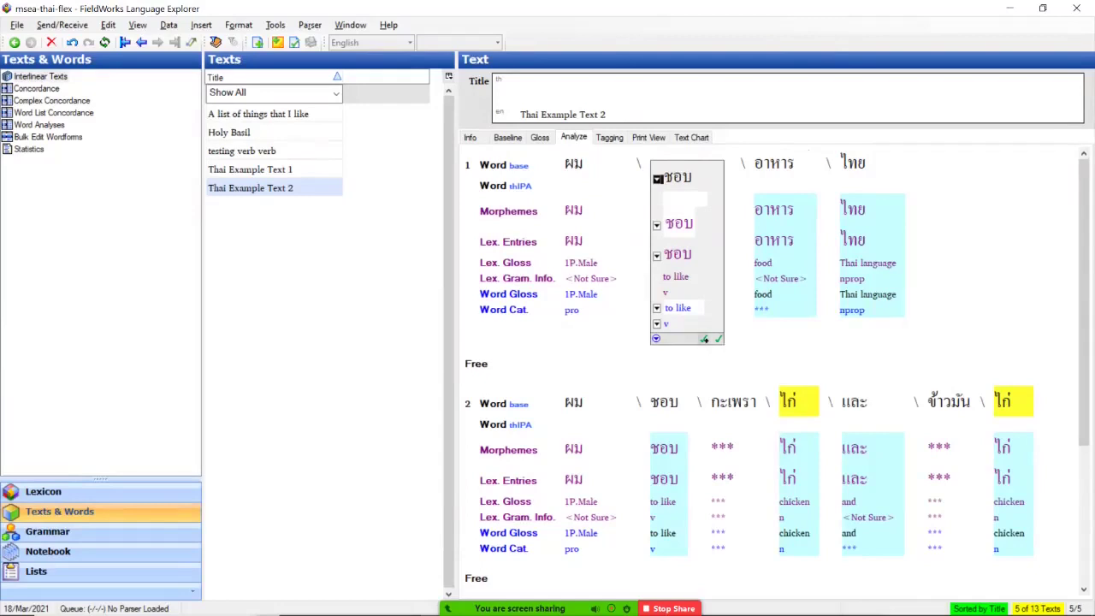
{"action": "left_click", "coordinate": [703, 339]}
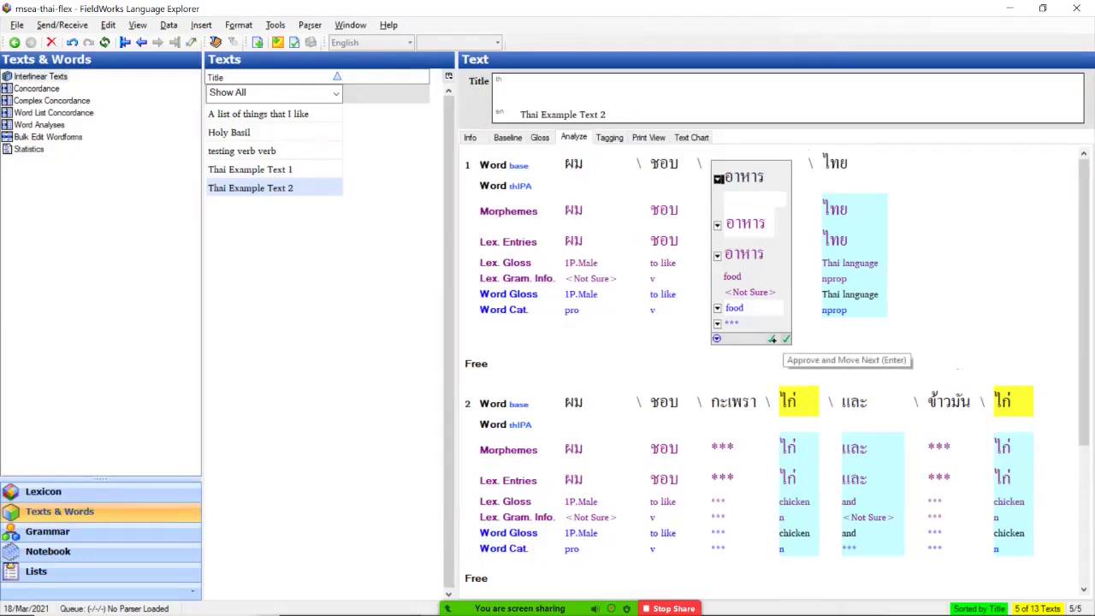
{"action": "left_click", "coordinate": [786, 339]}
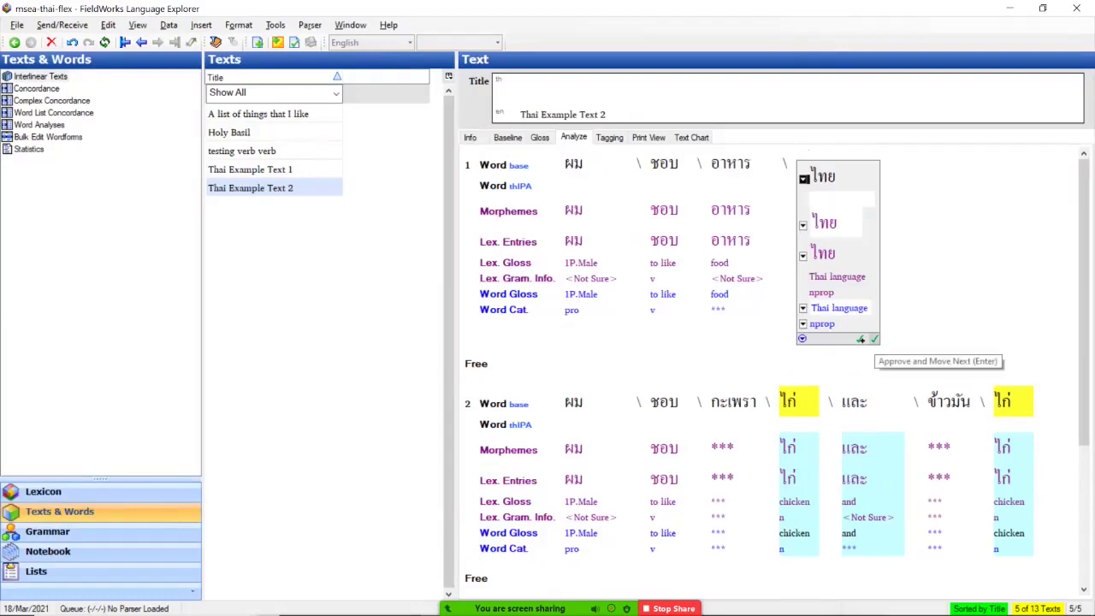
{"action": "left_click", "coordinate": [873, 339]}
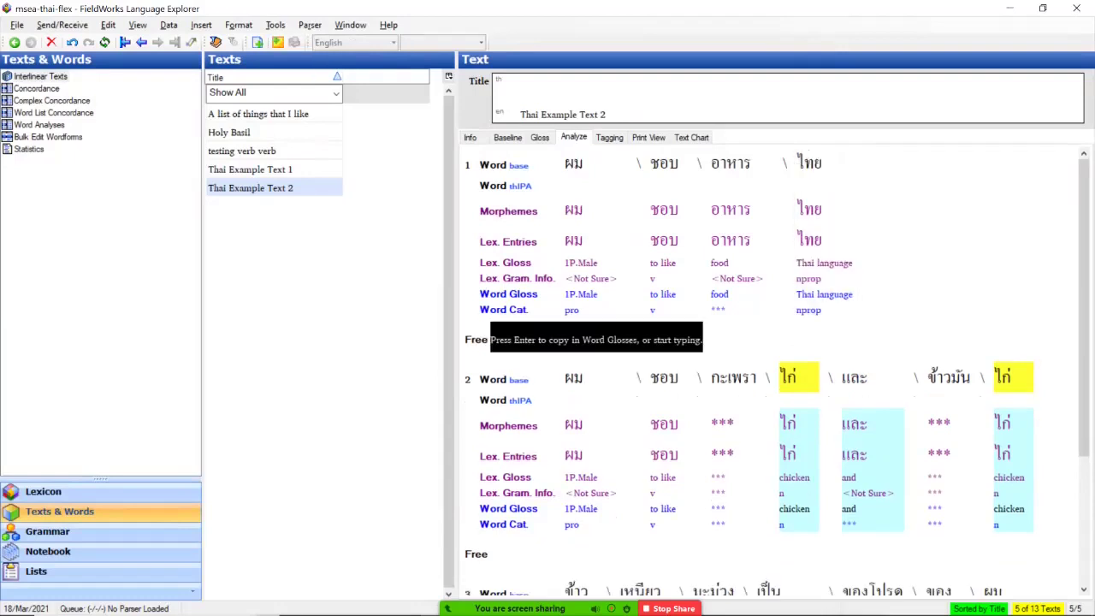
Step: Start a new entry for กะเพรา in line 2 with gloss Holy Basil and add it as an allomorph to the similar entry กระเพรา instead
{"action": "scroll", "coordinate": [770, 368], "scroll_direction": "down", "scroll_amount": 3}
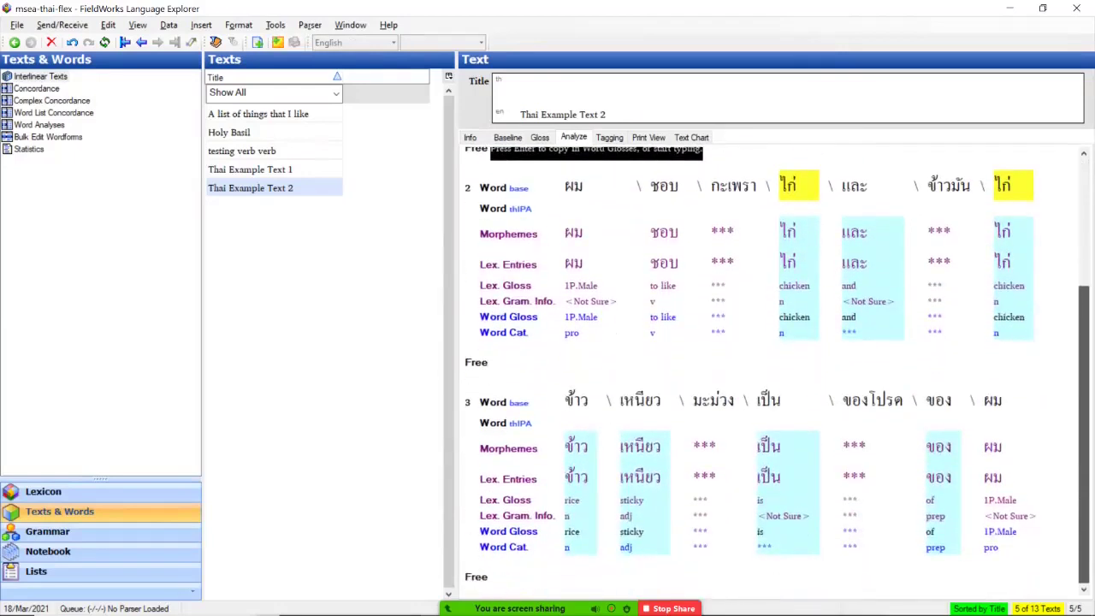
{"action": "scroll", "coordinate": [777, 370], "scroll_direction": "up", "scroll_amount": 2}
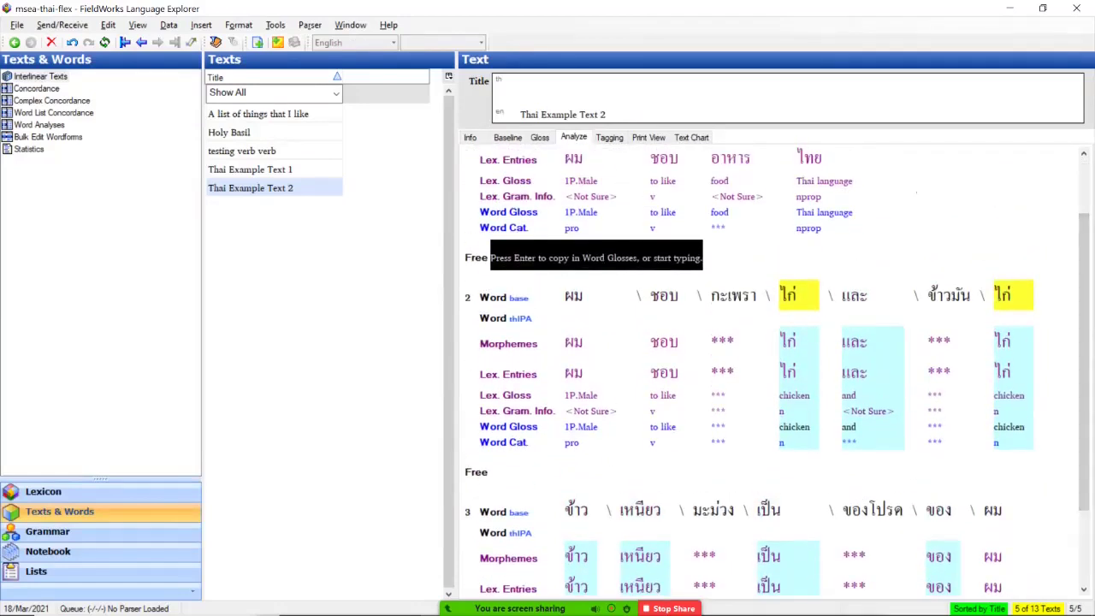
{"action": "left_click", "coordinate": [733, 296]}
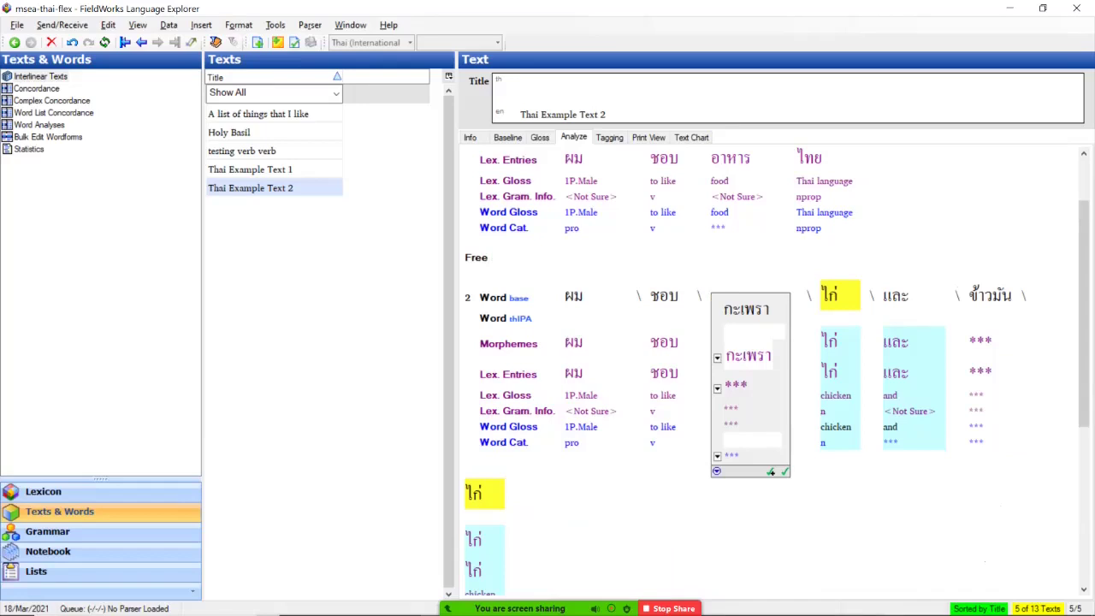
{"action": "left_click", "coordinate": [717, 389]}
{"action": "key", "text": "Down"}
{"action": "key", "text": "Down"}
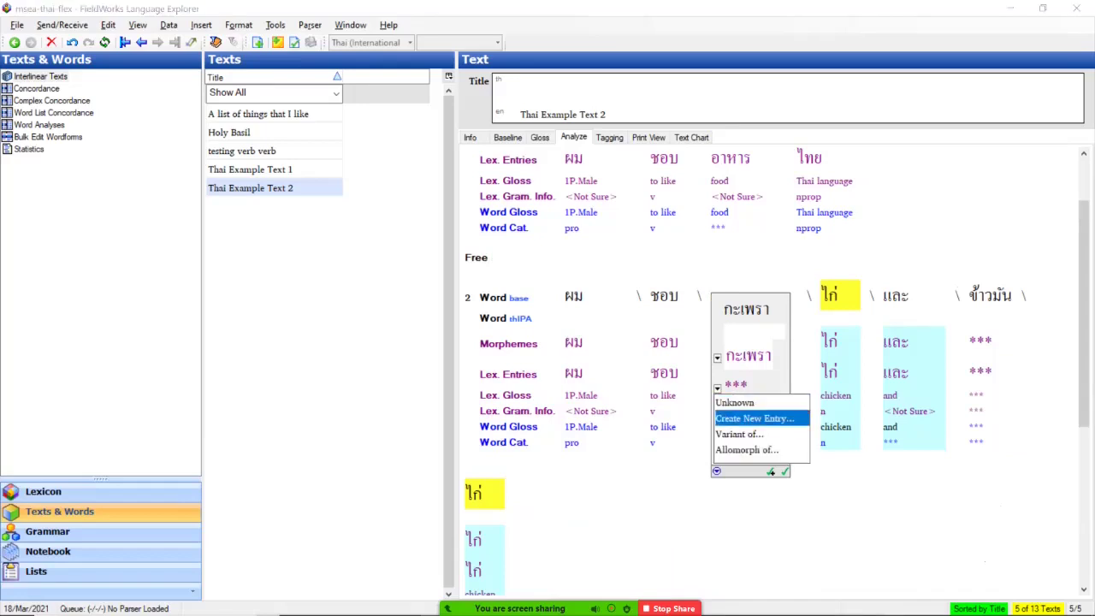
{"action": "key", "text": "Return"}
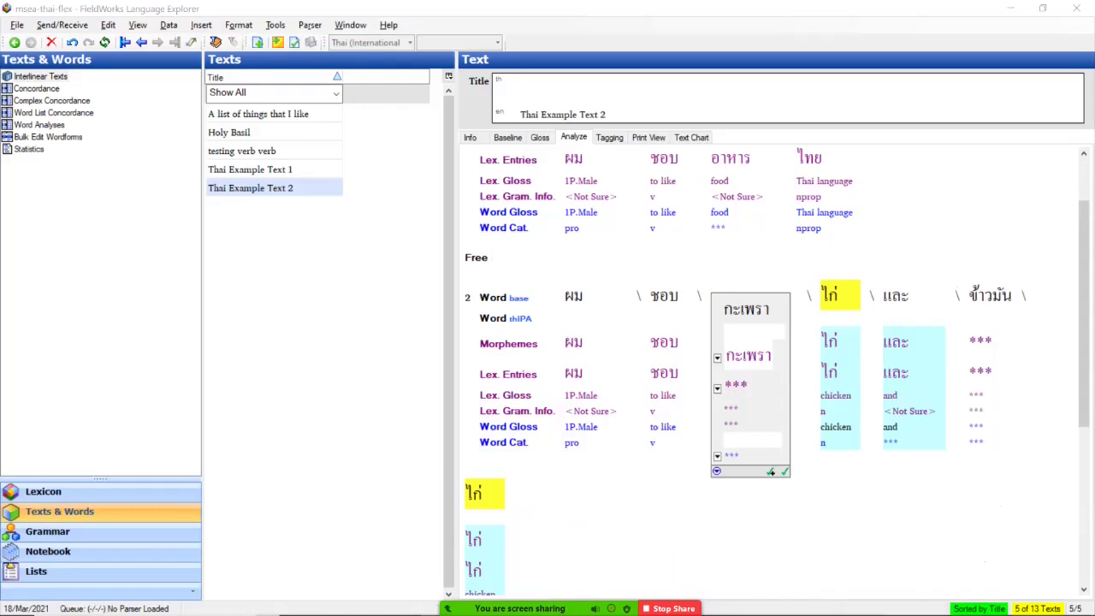
{"action": "left_click_drag", "start_coordinate": [1094, 107], "coordinate": [408, 98]}
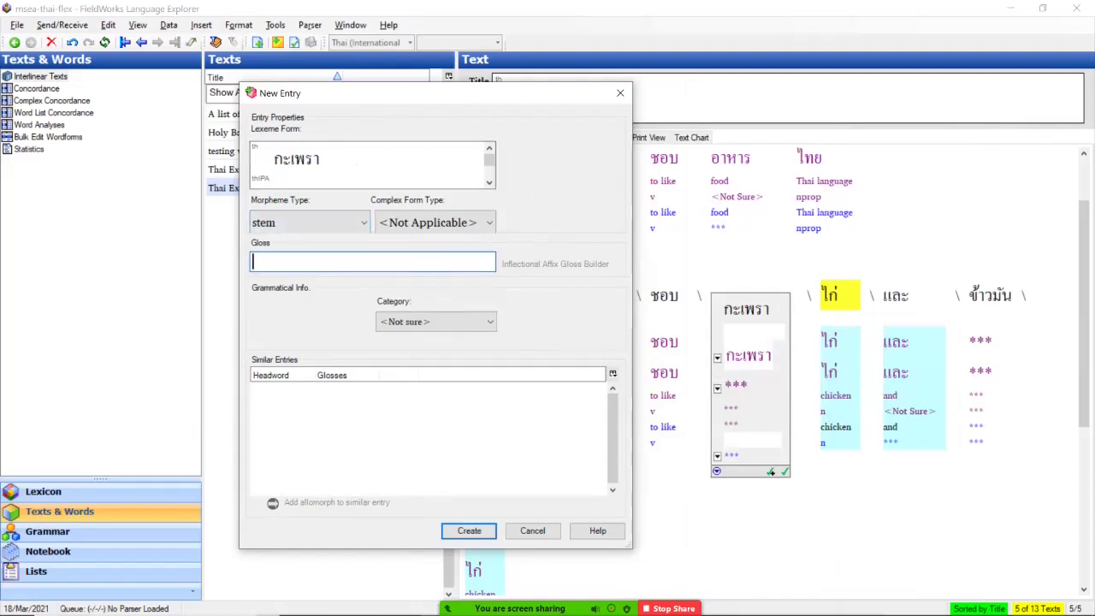
{"action": "type", "text": "Holy Basil"}
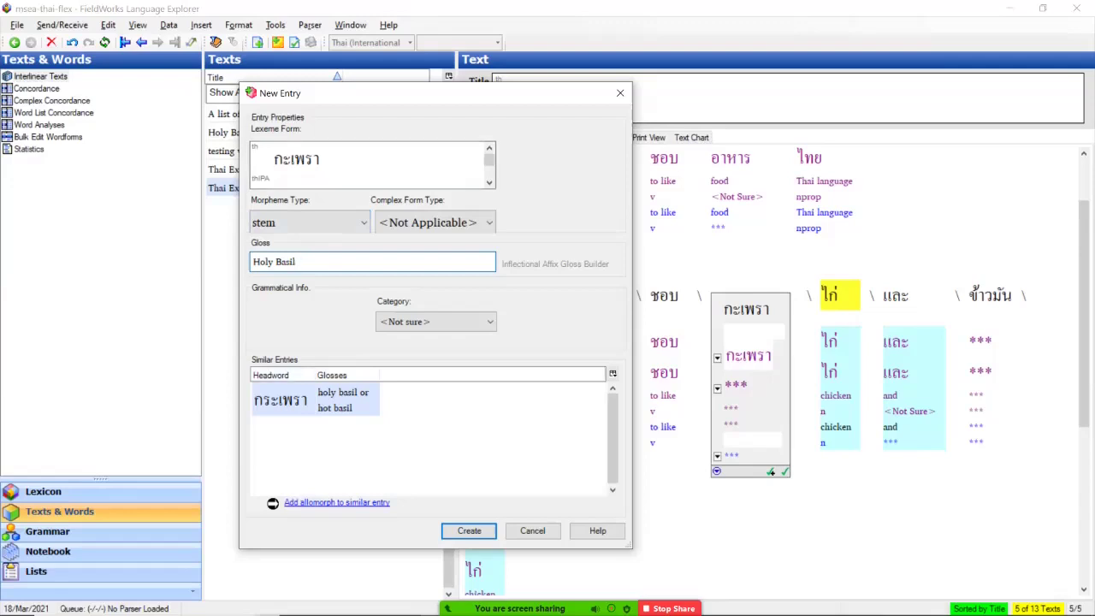
{"action": "left_click", "coordinate": [282, 401]}
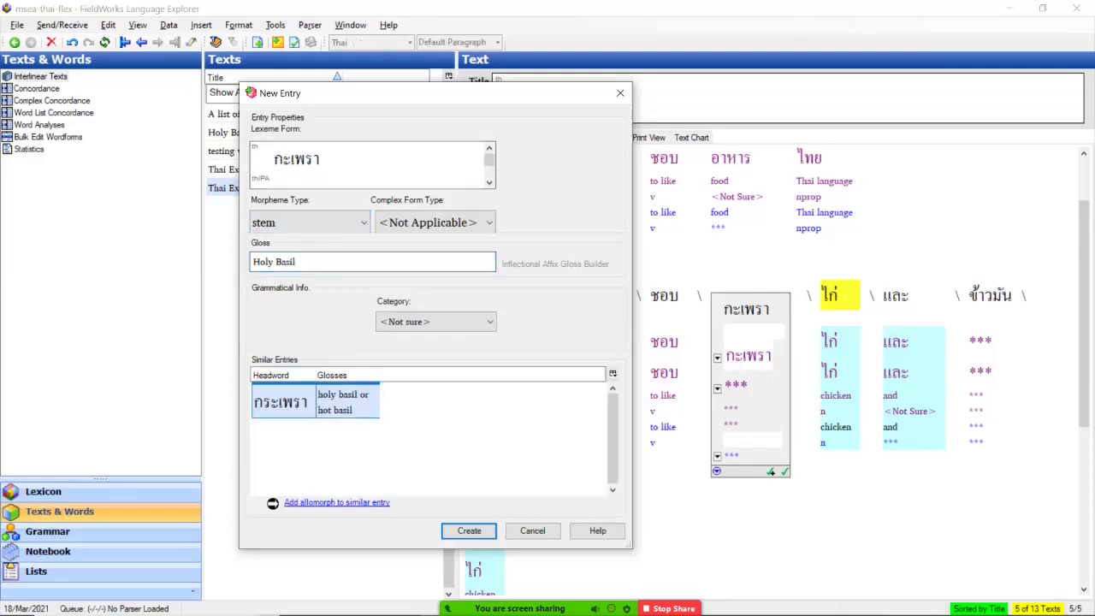
{"action": "left_click", "coordinate": [337, 503]}
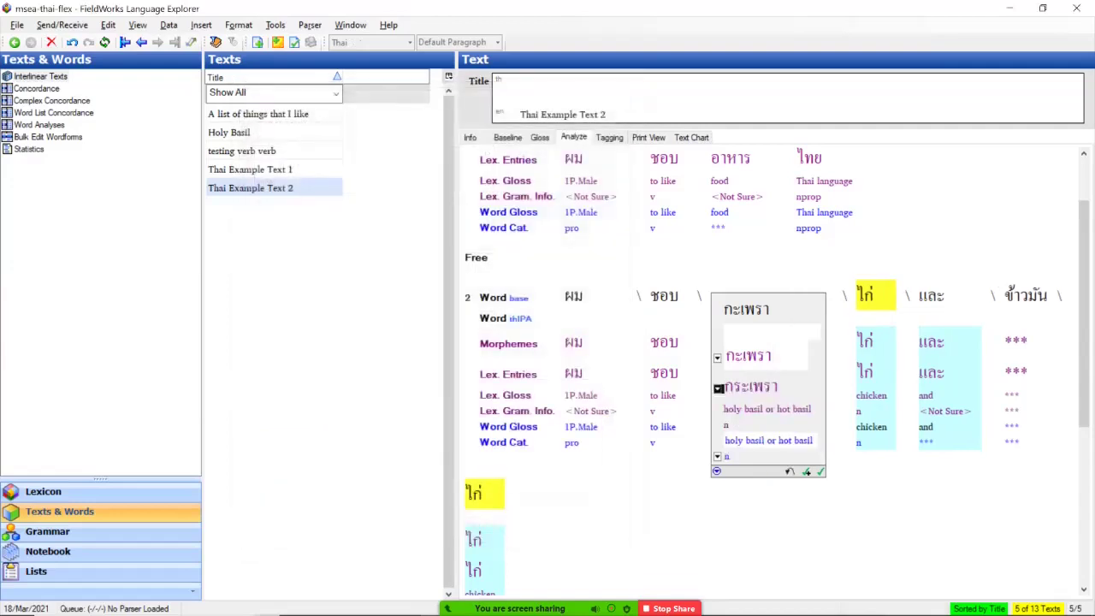
Step: Approve the analyses of กะเพรา and และ in line 2 and apply the analysis of ไก่ throughout the text
{"action": "key", "text": "Return"}
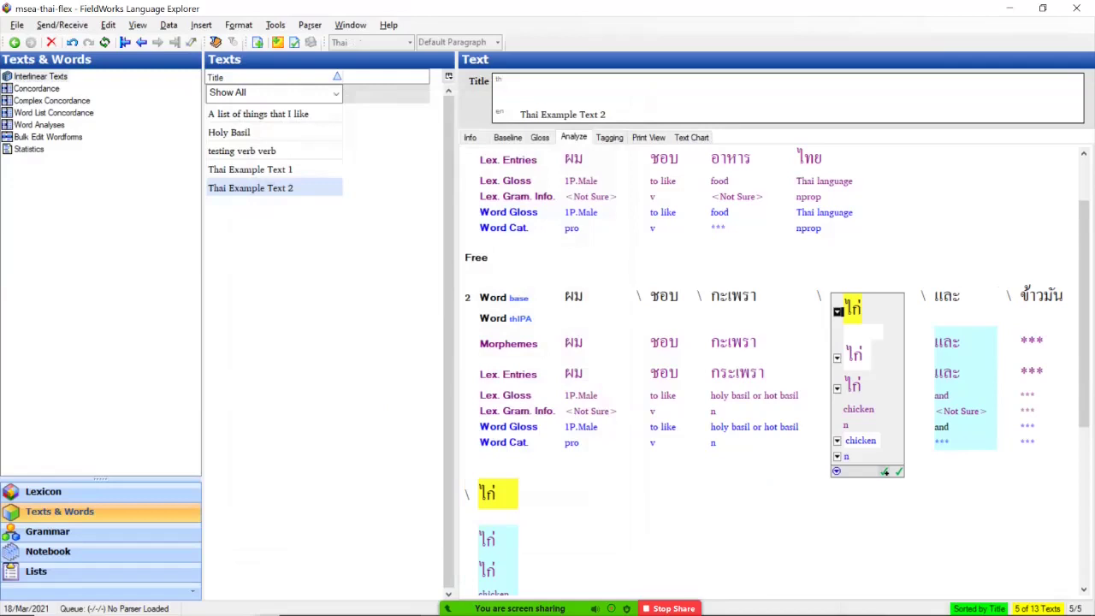
{"action": "key", "text": "Return"}
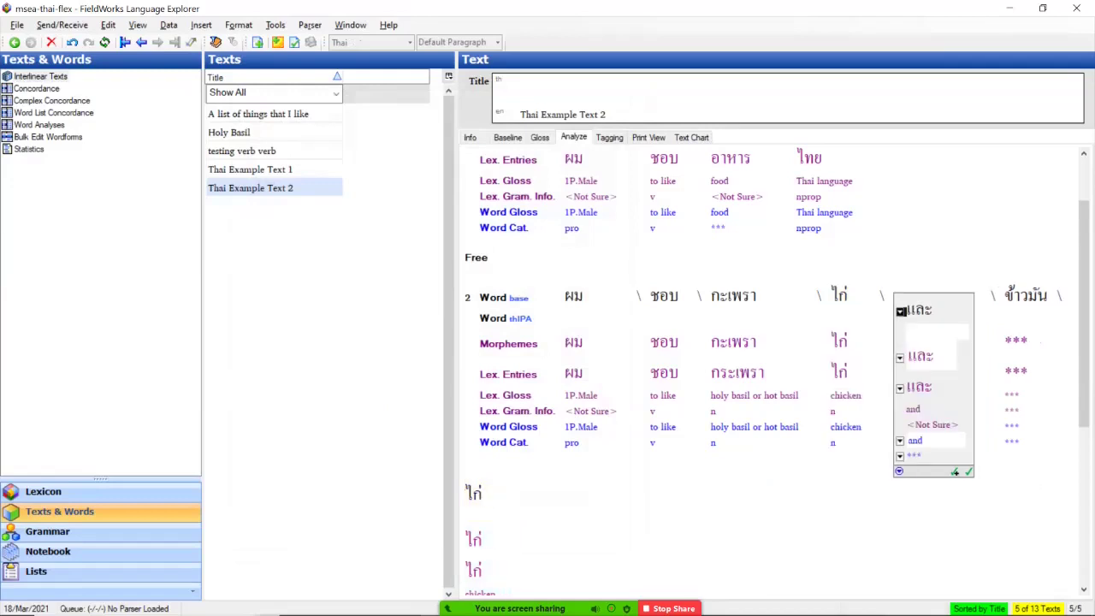
{"action": "key", "text": "Return"}
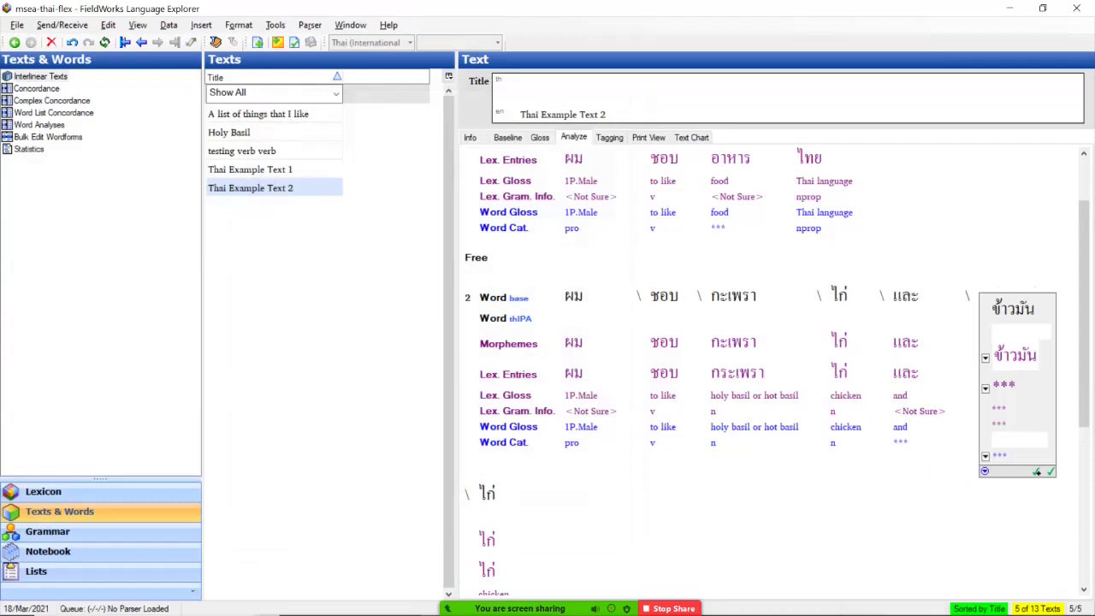
Step: Start a new lexicon entry for ข้าวมัน in line 2
{"action": "key", "text": "alt+Down"}
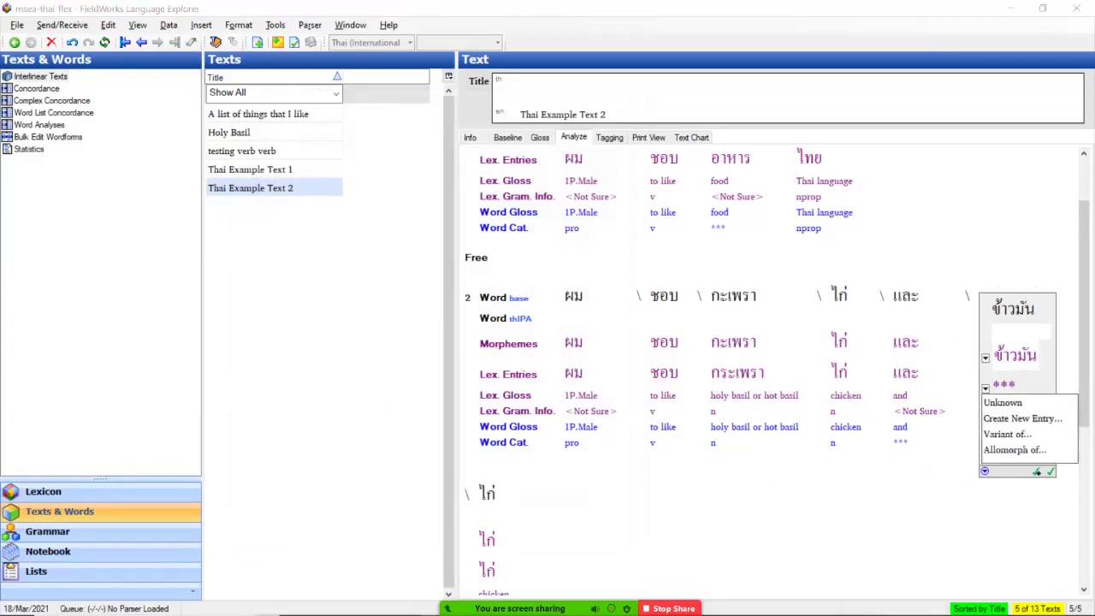
{"action": "key", "text": "Down"}
{"action": "key", "text": "Down"}
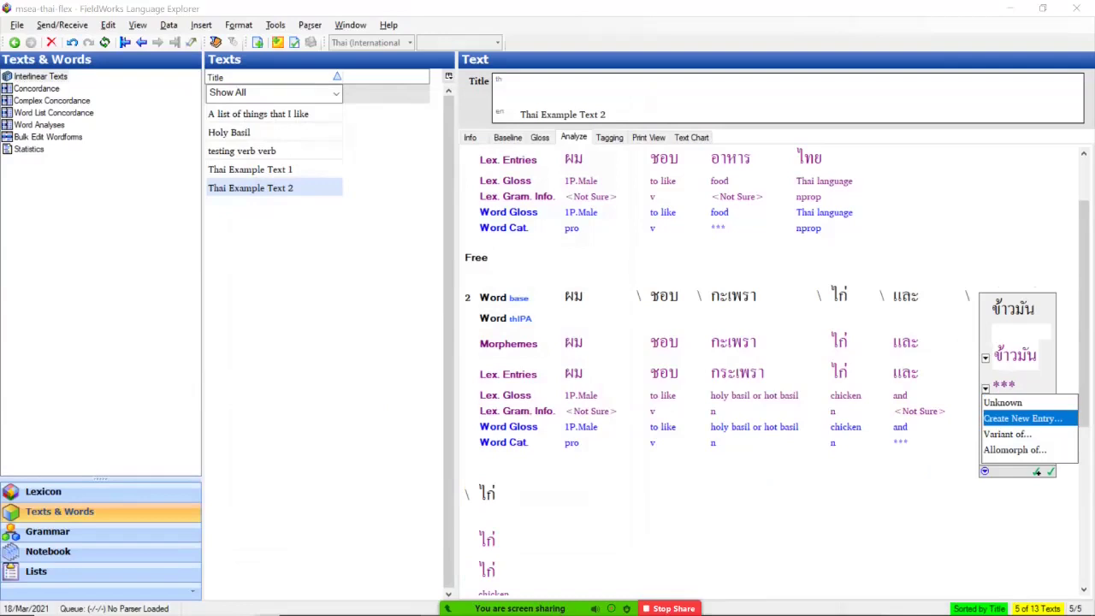
{"action": "key", "text": "Return"}
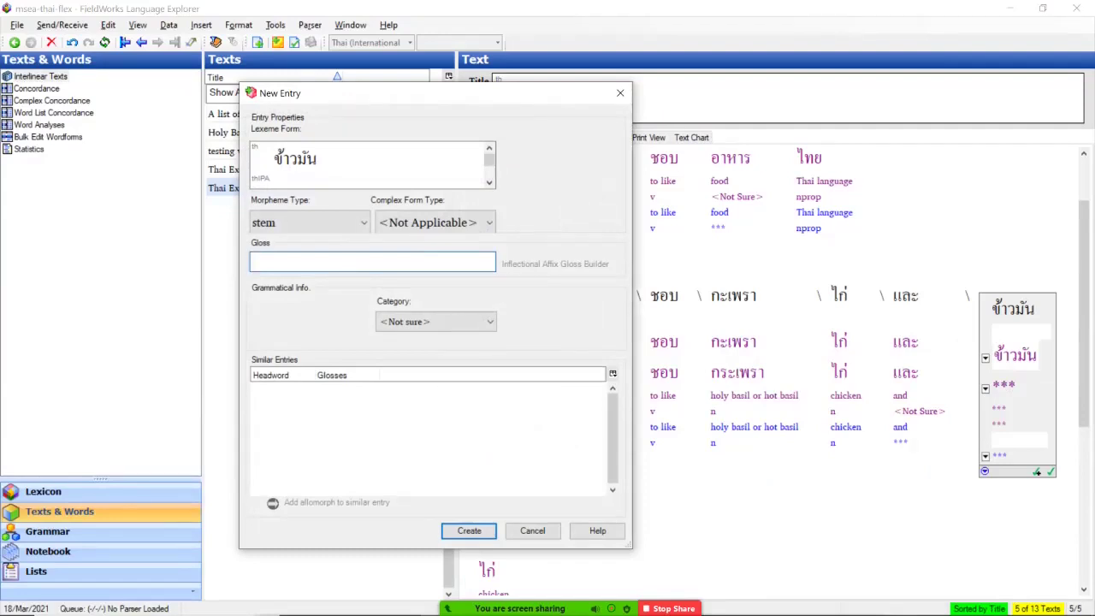
{"action": "type", "text": "chicken b"}
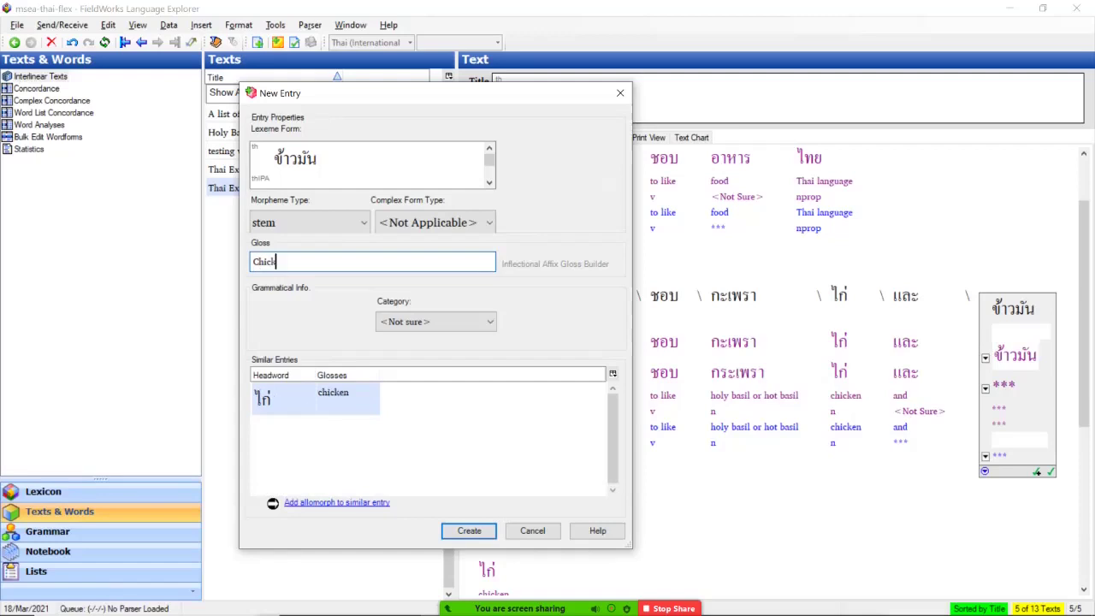
{"action": "key", "text": "BackSpace"}
{"action": "key", "text": "BackSpace"}
{"action": "key", "text": "BackSpace"}
{"action": "key", "text": "BackSpace"}
{"action": "key", "text": "BackSpace"}
{"action": "key", "text": "BackSpace"}
{"action": "key", "text": "BackSpace"}
{"action": "key", "text": "BackSpace"}
{"action": "key", "text": "BackSpace"}
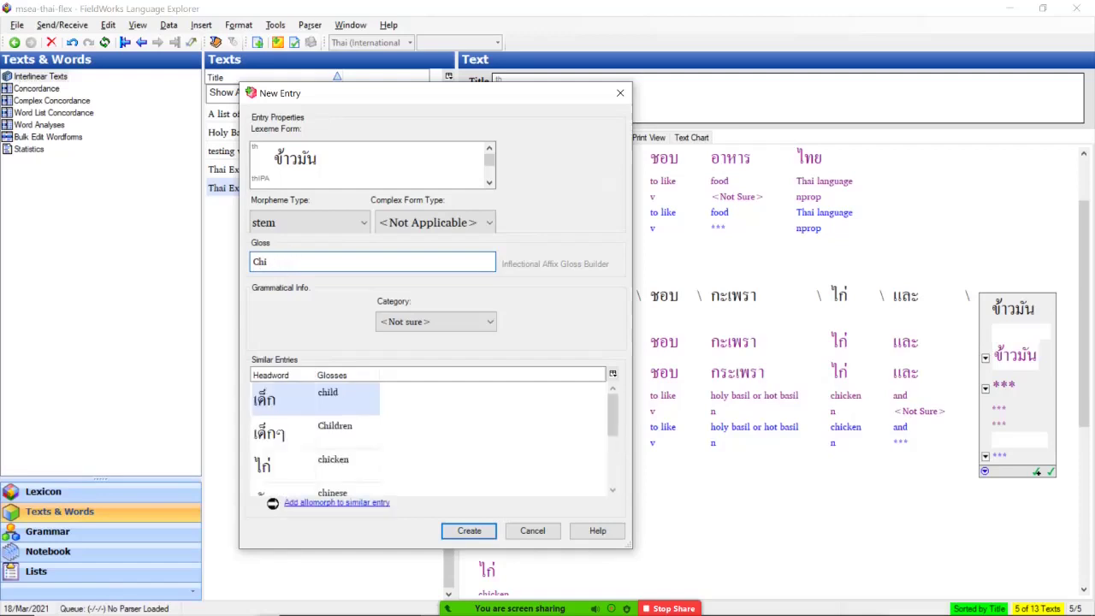
Step: Gloss the ข้าวมัน entry as "rice steamed in chicken broth", set its category to Noun and create it
{"action": "type", "text": "rice bas"}
{"action": "key", "text": "BackSpace"}
{"action": "key", "text": "BackSpace"}
{"action": "key", "text": "BackSpace"}
{"action": "type", "text": "steamed i"}
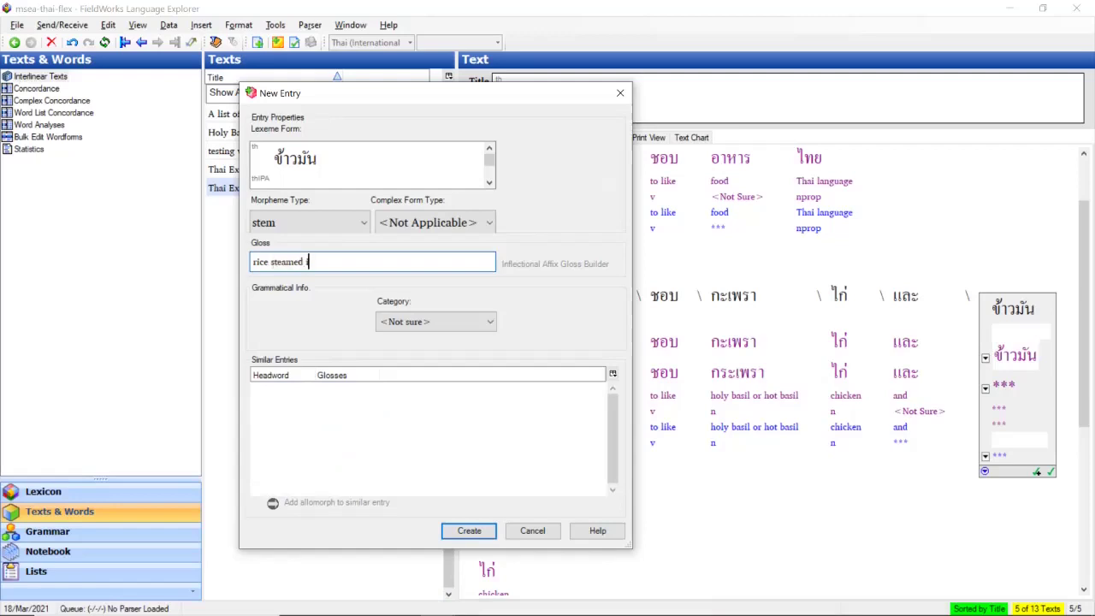
{"action": "type", "text": "n chicken broth"}
{"action": "left_click", "coordinate": [489, 322]}
{"action": "scroll", "coordinate": [436, 403], "scroll_direction": "up", "scroll_amount": 2}
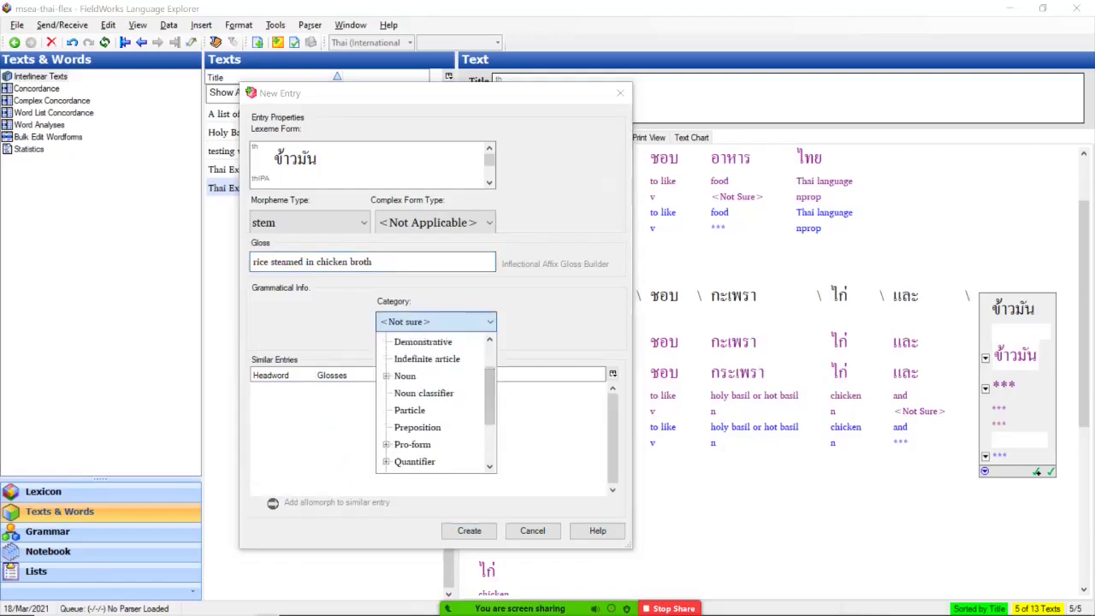
{"action": "left_click", "coordinate": [404, 375]}
{"action": "left_click", "coordinate": [469, 530]}
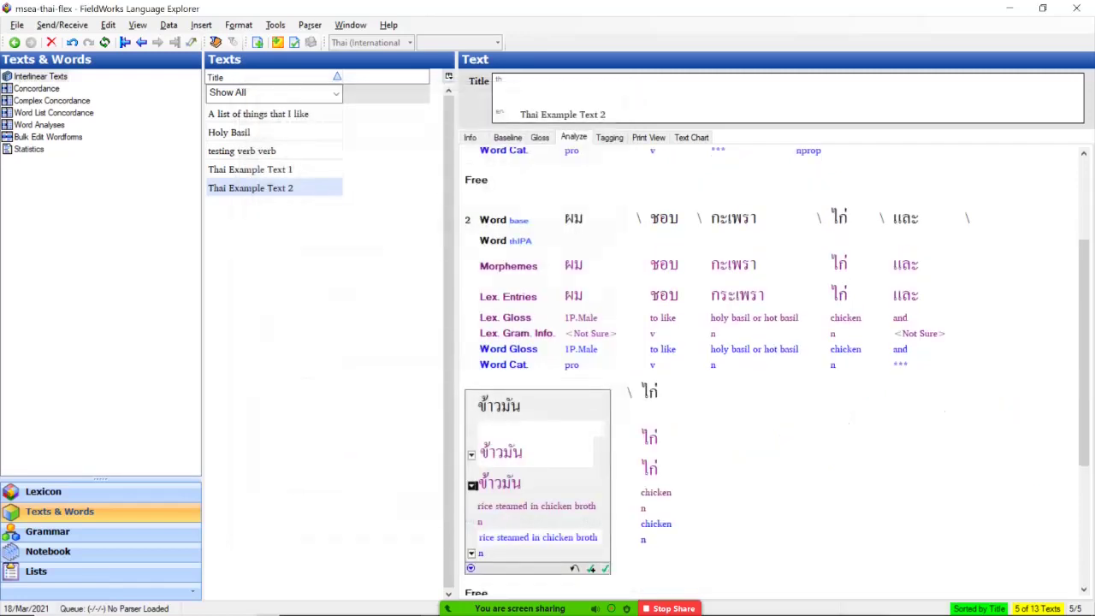
Step: Approve the suggested analyses of ข้าว, เหนียว, เป็น and ของ in line 3, passing over มะม่วง and ของโปรด without analyzing them
{"action": "scroll", "coordinate": [776, 371], "scroll_direction": "down", "scroll_amount": 5}
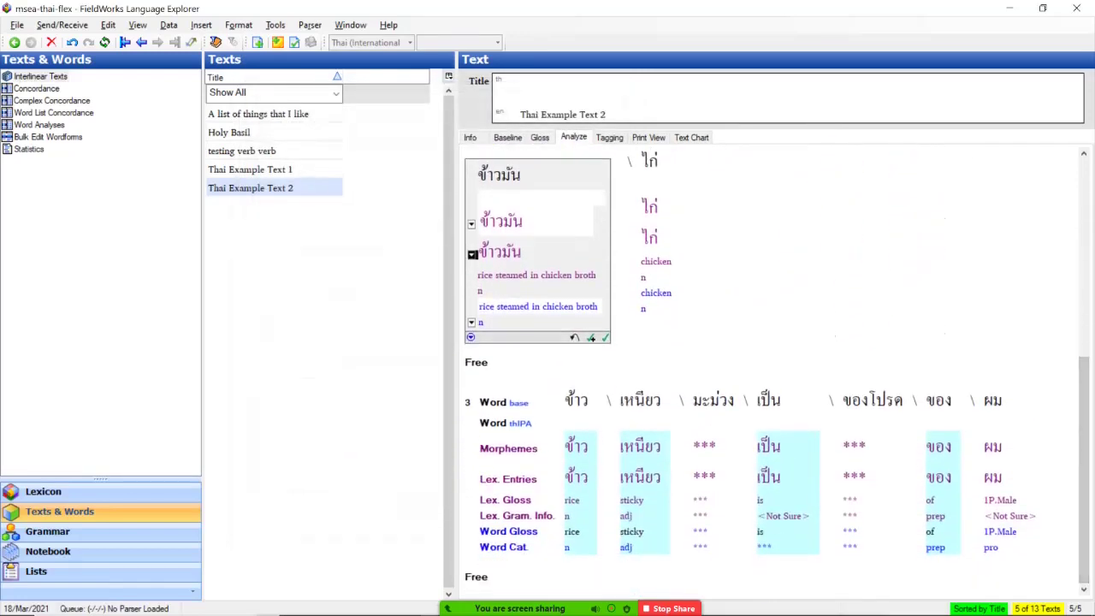
{"action": "left_click", "coordinate": [575, 399]}
{"action": "left_click", "coordinate": [619, 569]}
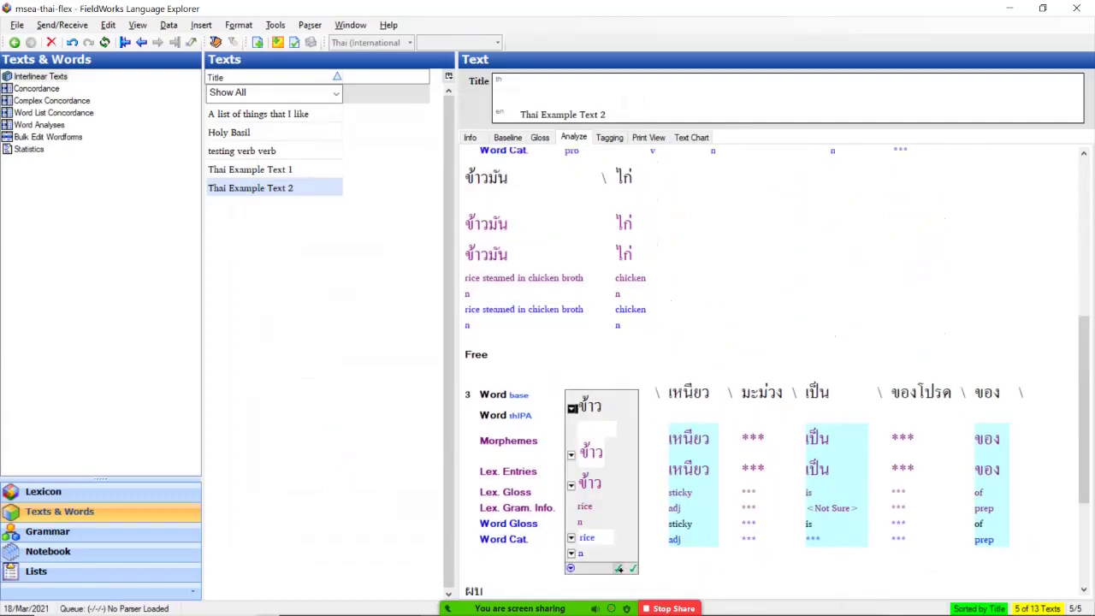
{"action": "left_click", "coordinate": [675, 569]}
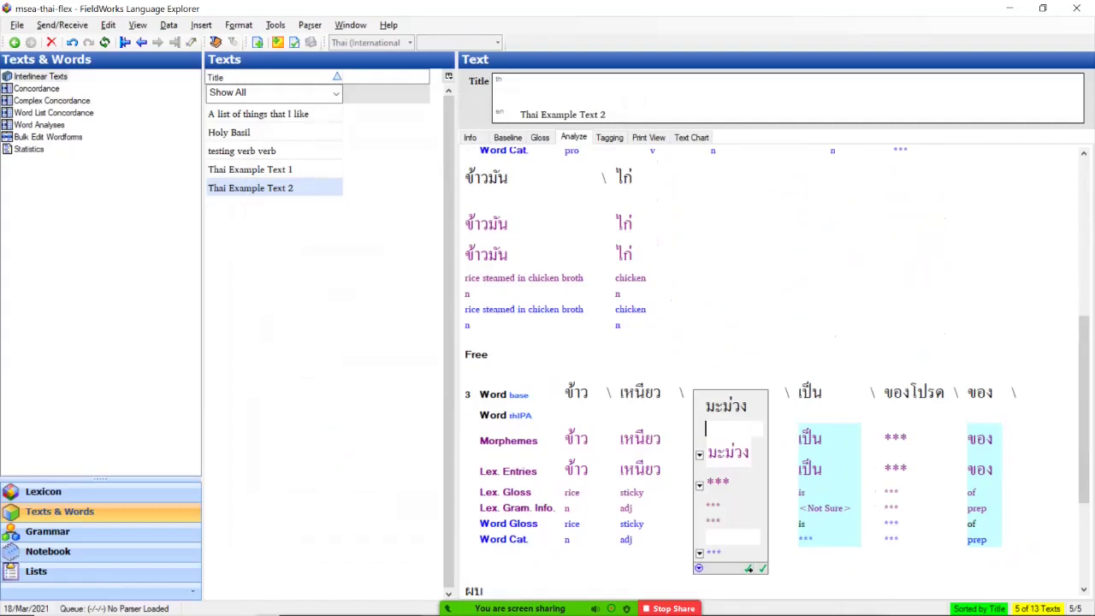
{"action": "left_click", "coordinate": [748, 569]}
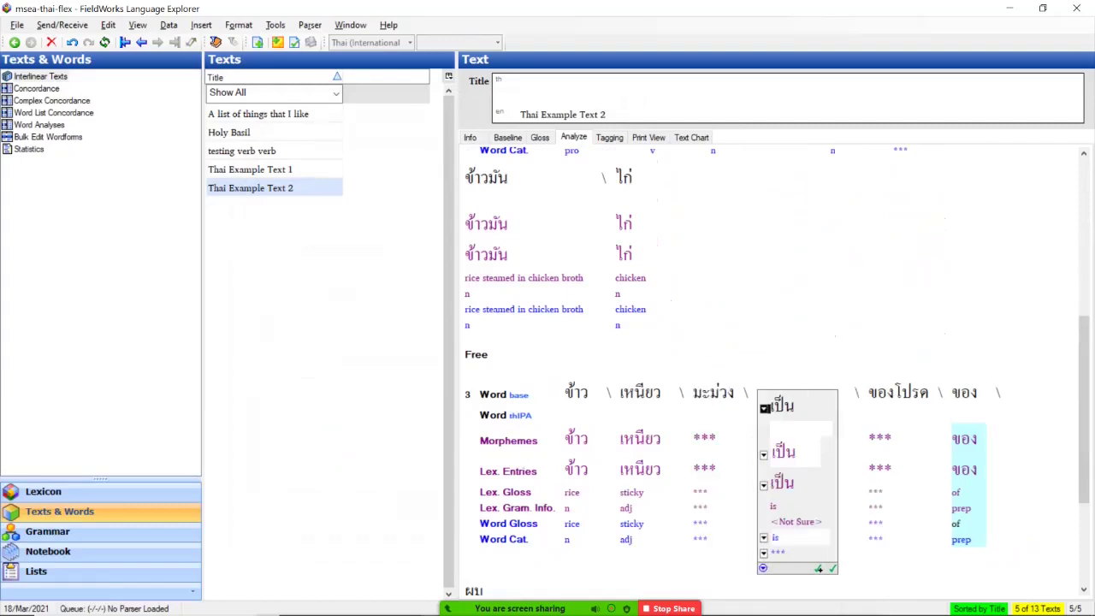
{"action": "left_click", "coordinate": [832, 568]}
{"action": "left_click", "coordinate": [937, 568]}
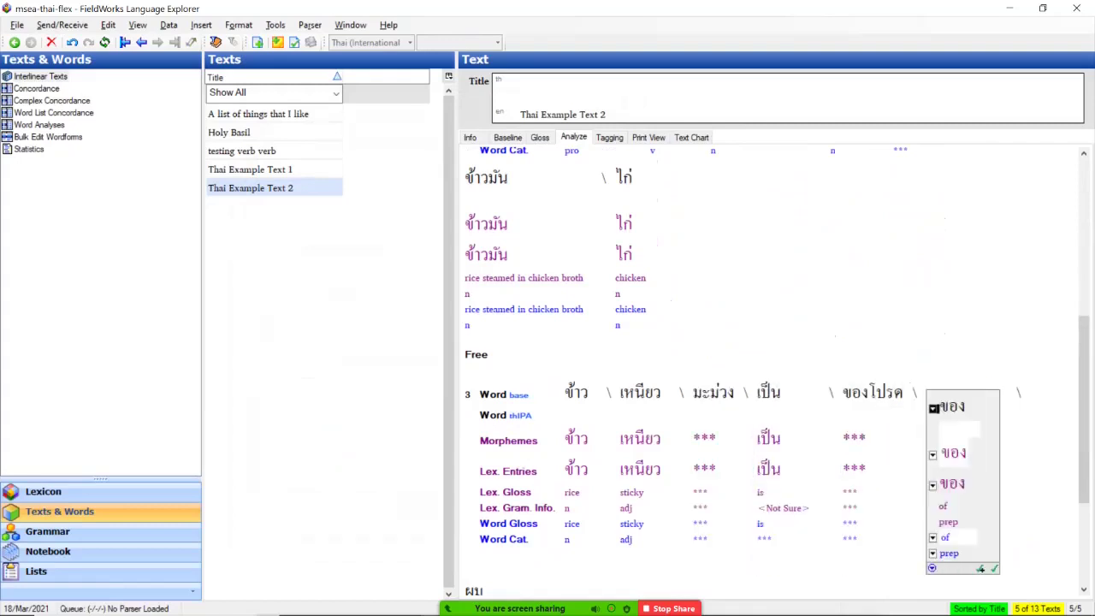
{"action": "left_click", "coordinate": [992, 568]}
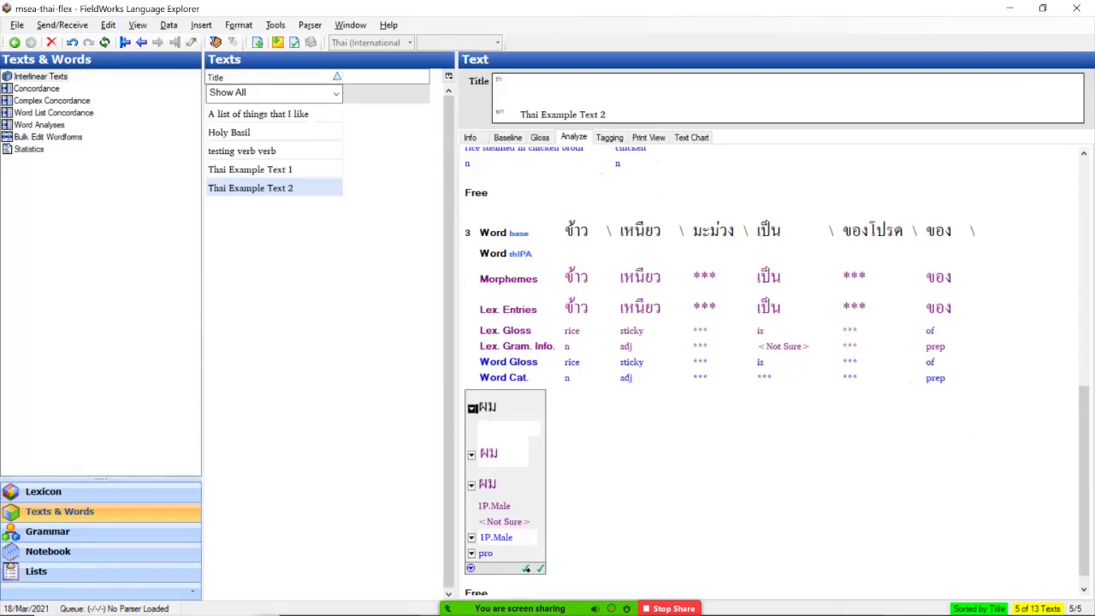
Step: Open the interlinear line configuration and add Literal Translation to the displayed lines
{"action": "left_click_drag", "start_coordinate": [1084, 479], "coordinate": [1084, 250]}
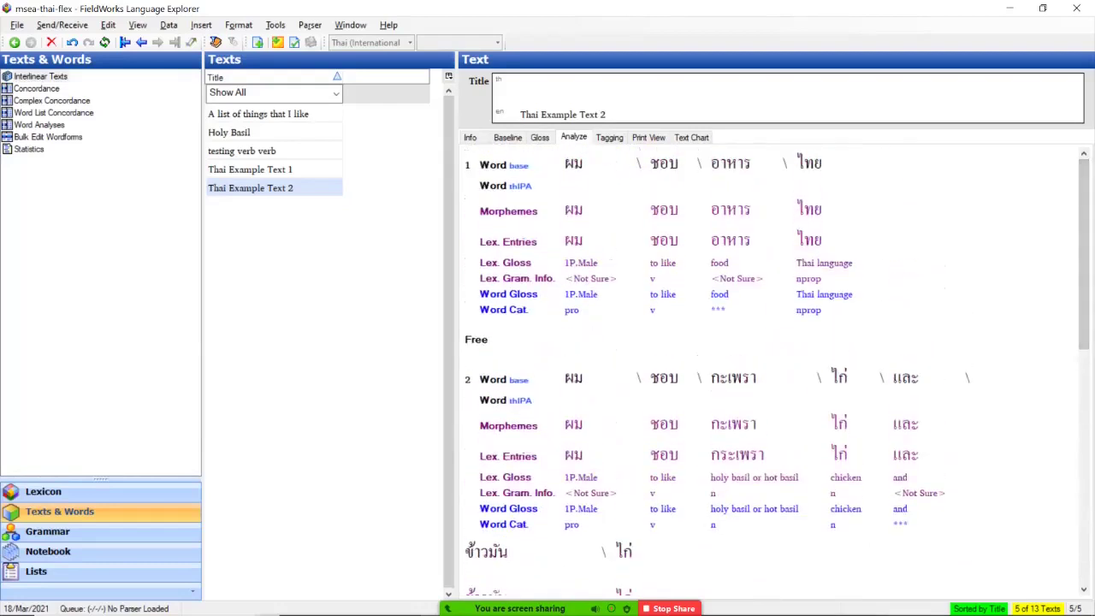
{"action": "left_click", "coordinate": [275, 25]}
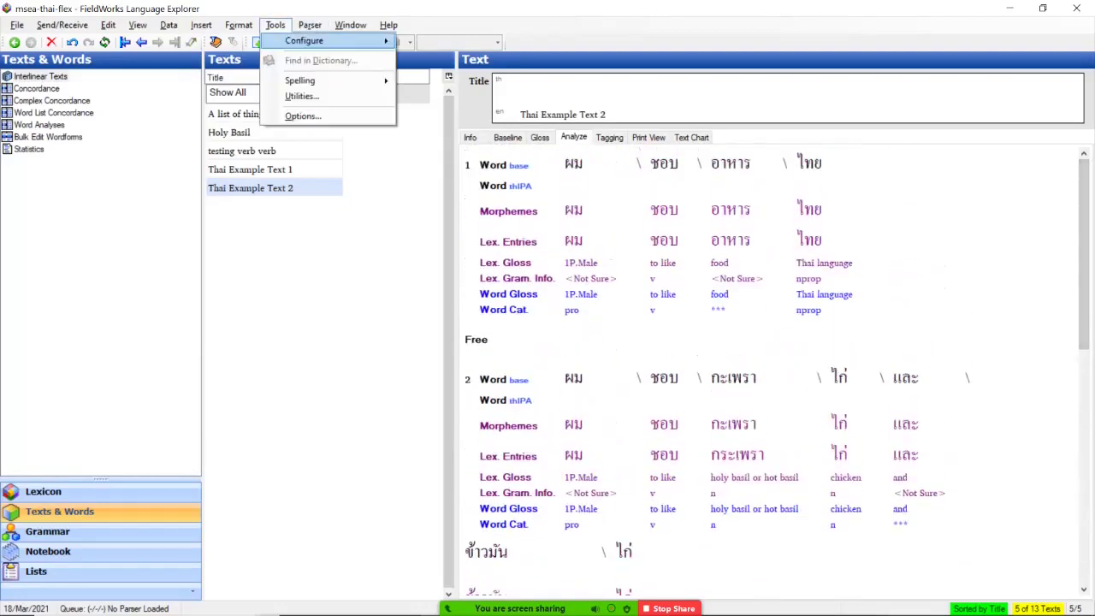
{"action": "mouse_move", "coordinate": [304, 40]}
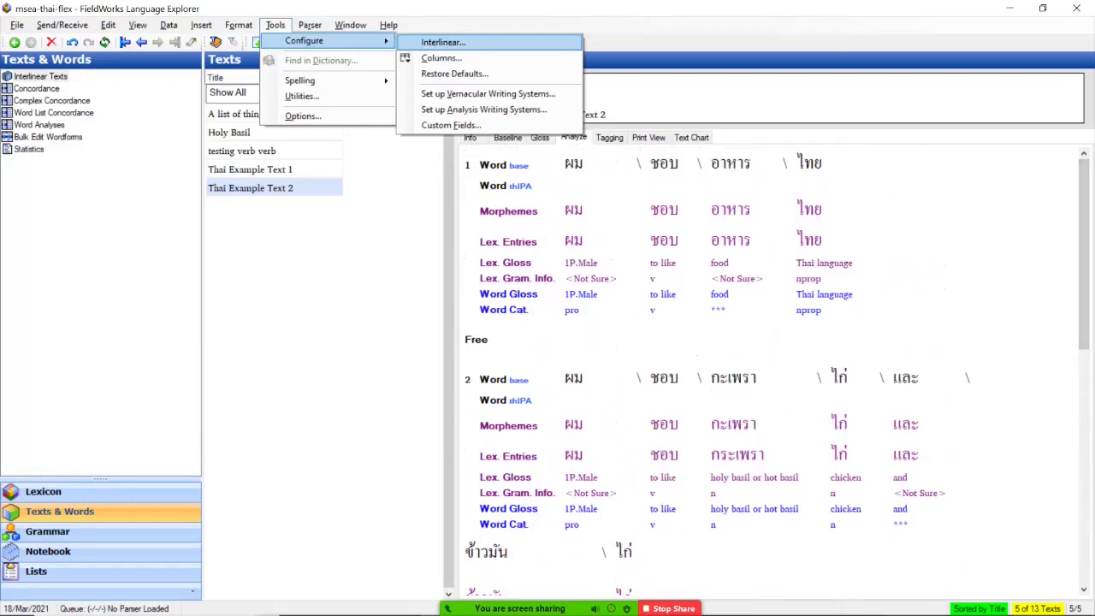
{"action": "key", "text": "Return"}
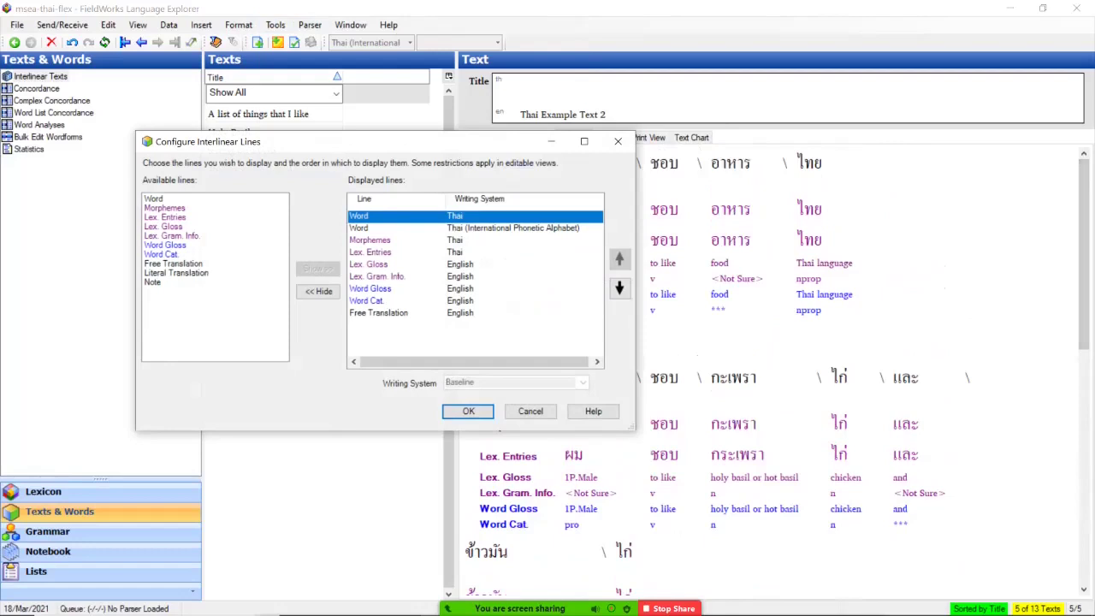
{"action": "left_click", "coordinate": [177, 272]}
{"action": "left_click", "coordinate": [317, 268]}
Step: Hide the Word Cat., Word Gloss and Lex. Gram. Info. lines and apply the interlinear line configuration
{"action": "left_click", "coordinate": [368, 301]}
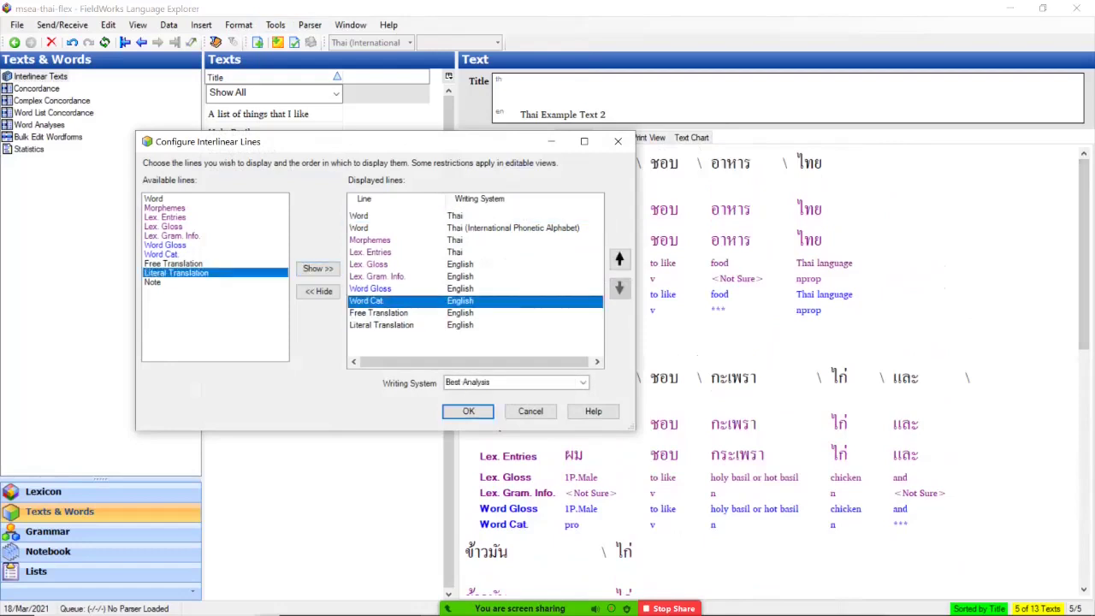
{"action": "left_click", "coordinate": [319, 291]}
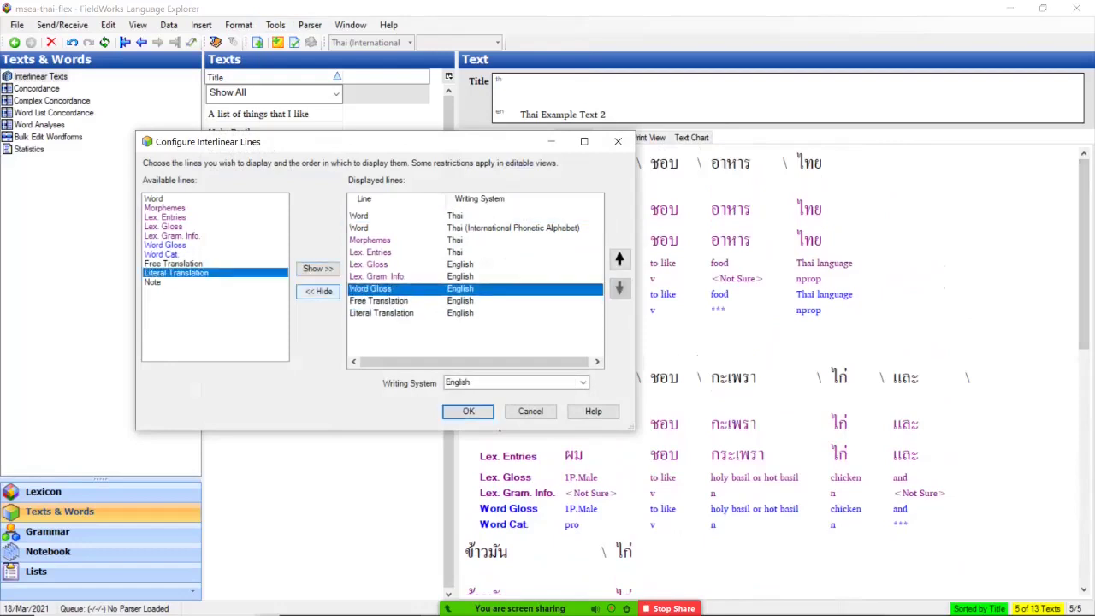
{"action": "left_click", "coordinate": [319, 292]}
{"action": "left_click", "coordinate": [376, 276]}
{"action": "left_click", "coordinate": [319, 292]}
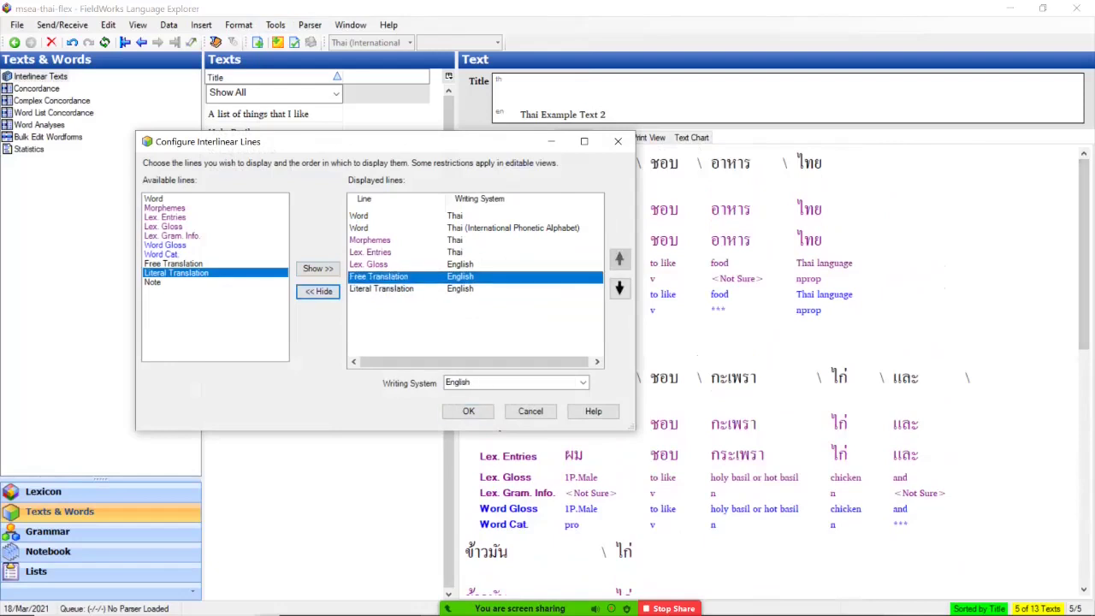
{"action": "left_click", "coordinate": [370, 265]}
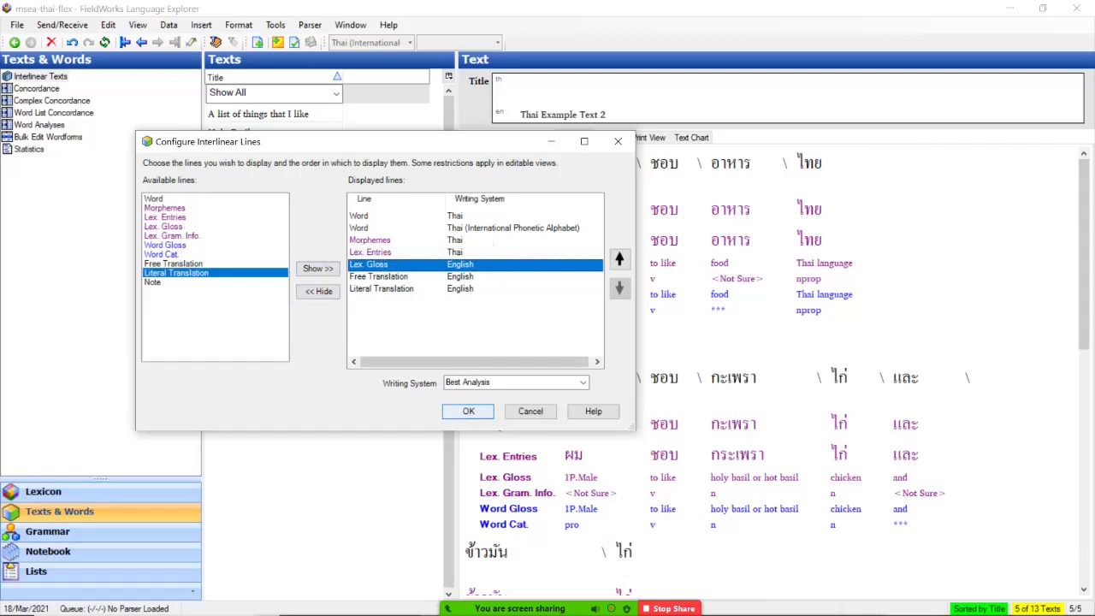
{"action": "left_click", "coordinate": [468, 410]}
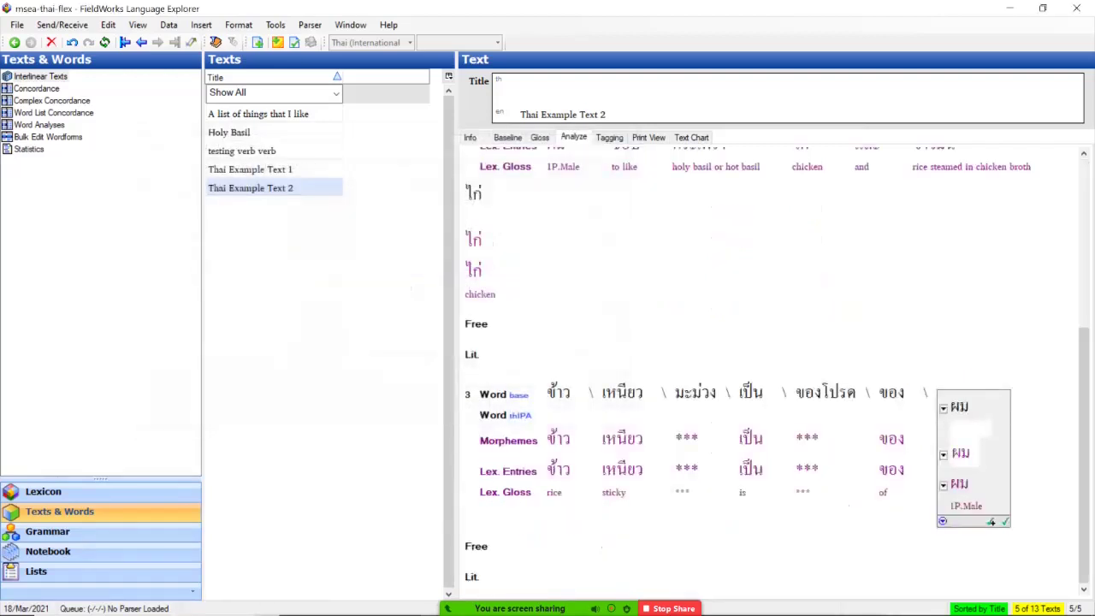
Step: Switch to the "English Example for Paratext FLEx assocation" project and go to the first line of its Example Text
{"action": "scroll", "coordinate": [1084, 445], "scroll_direction": "up", "scroll_amount": 3}
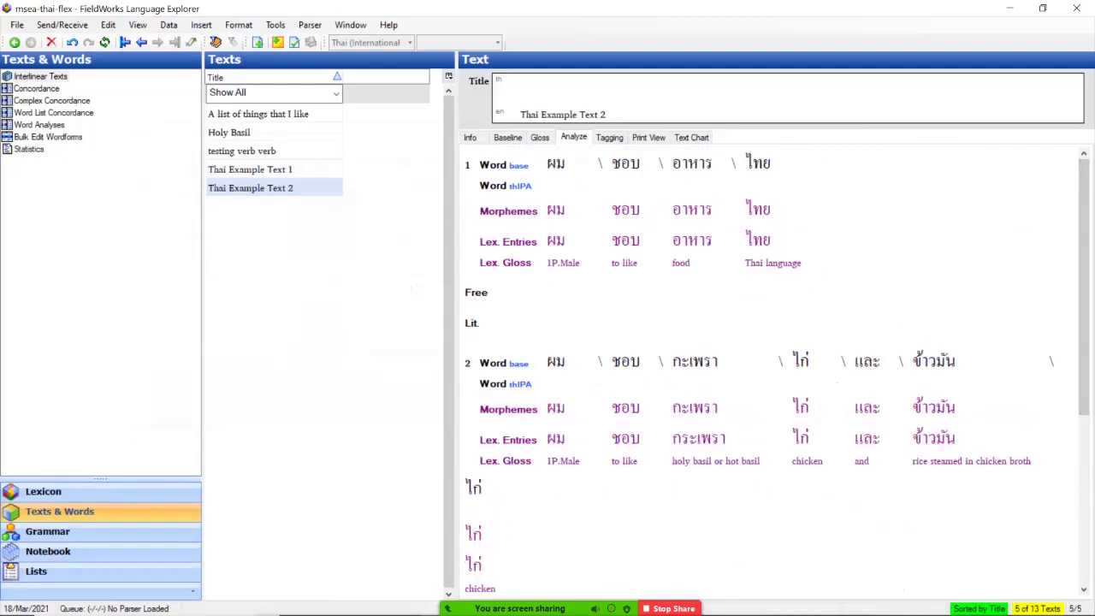
{"action": "key", "text": "alt+Tab"}
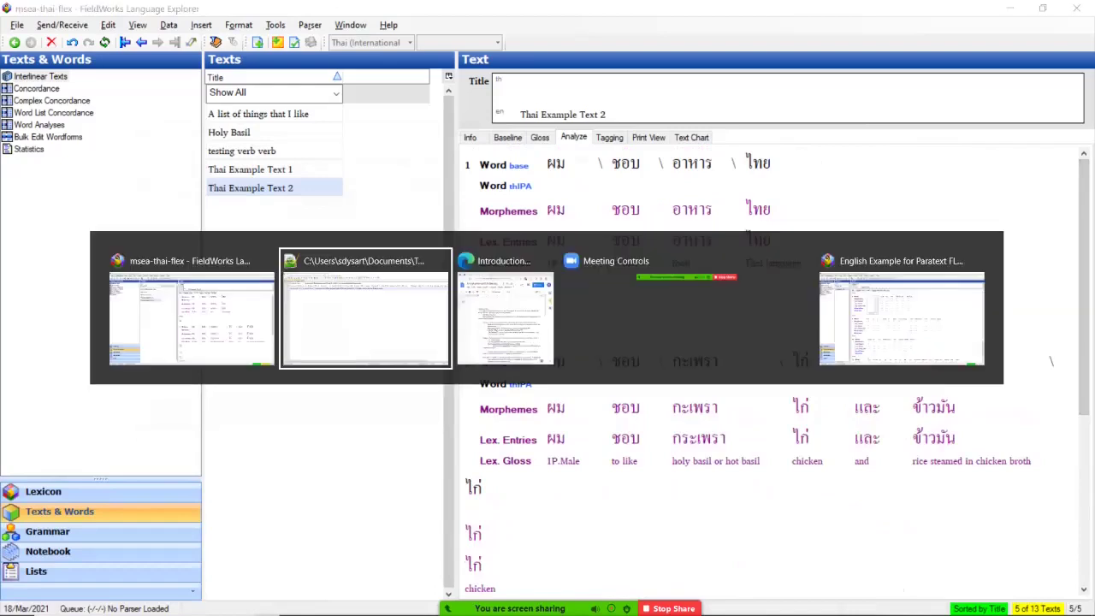
{"action": "key", "text": "alt+Tab"}
{"action": "key", "text": "alt+Tab"}
{"action": "key", "text": "alt+Tab"}
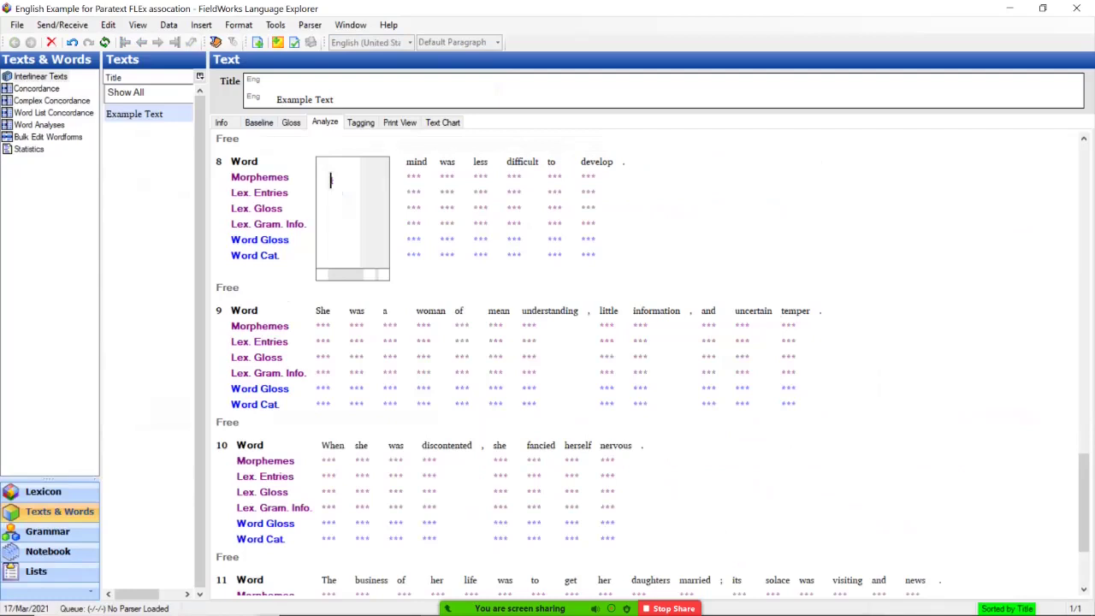
{"action": "scroll", "coordinate": [651, 360], "scroll_direction": "up", "scroll_amount": 5}
{"action": "scroll", "coordinate": [650, 359], "scroll_direction": "up", "scroll_amount": 10}
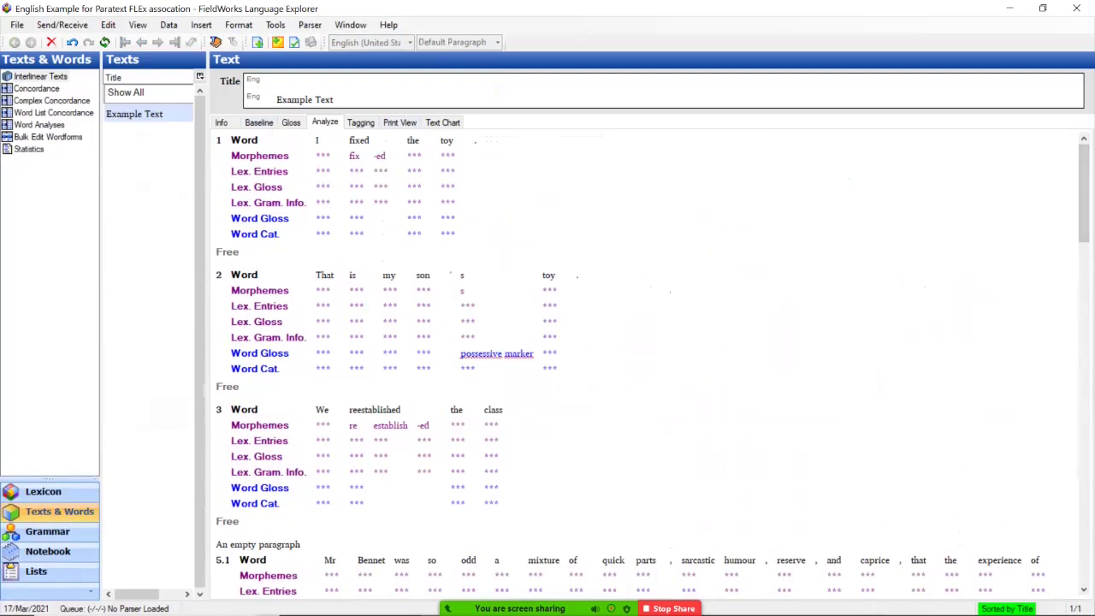
Step: Rejoin fix and -ed into the single morpheme fixed in line 1, then reload the analysis by way of the baseline
{"action": "left_click", "coordinate": [358, 141]}
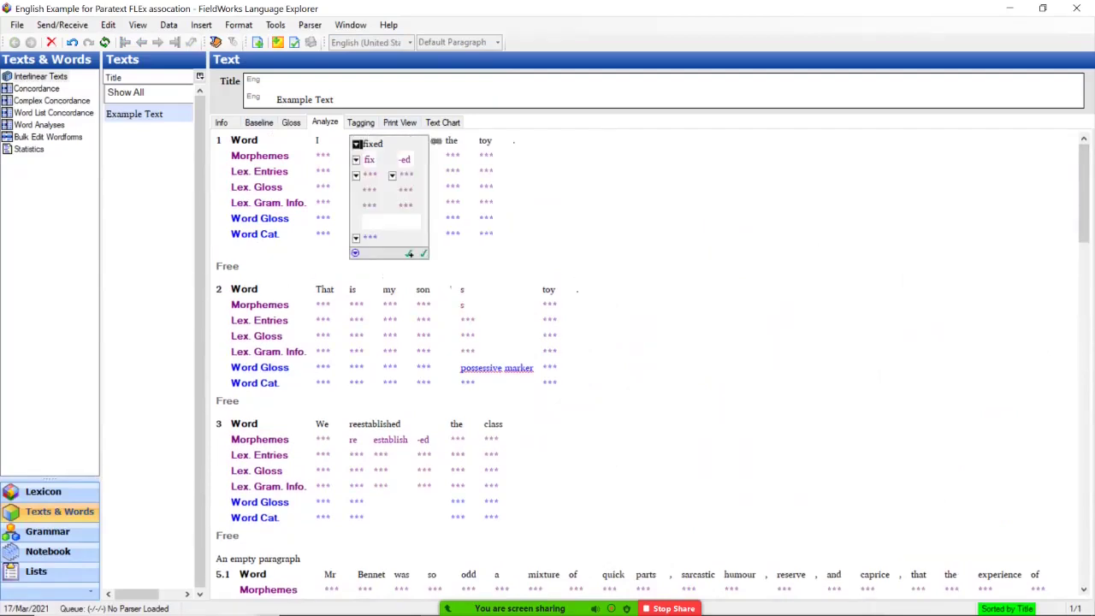
{"action": "left_click", "coordinate": [405, 159]}
{"action": "key", "text": "BackSpace"}
{"action": "key", "text": "BackSpace"}
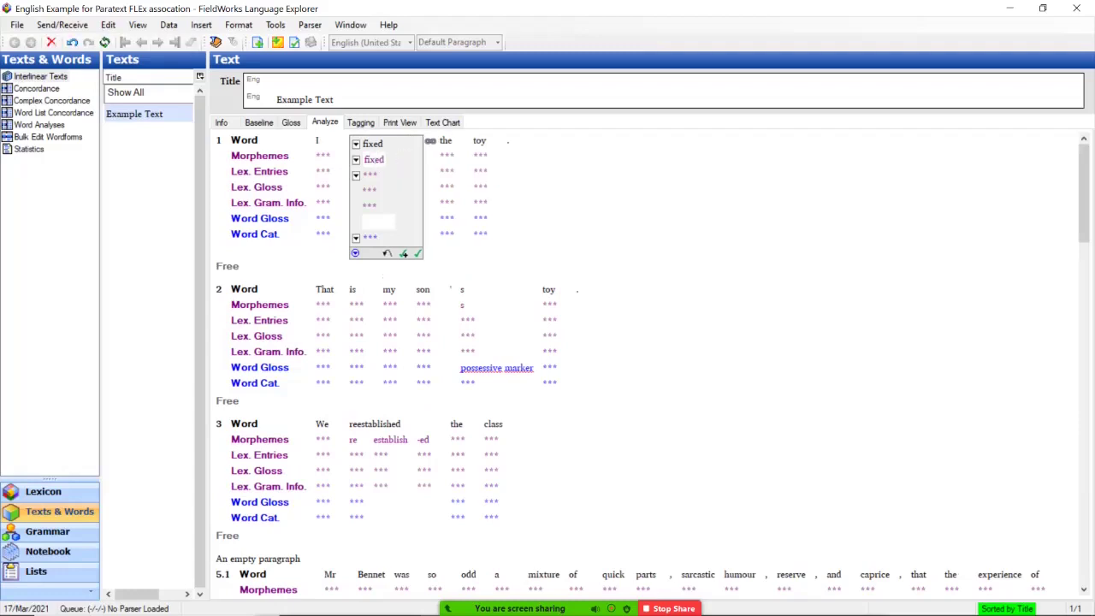
{"action": "key", "text": "Return"}
{"action": "left_click", "coordinate": [258, 122]}
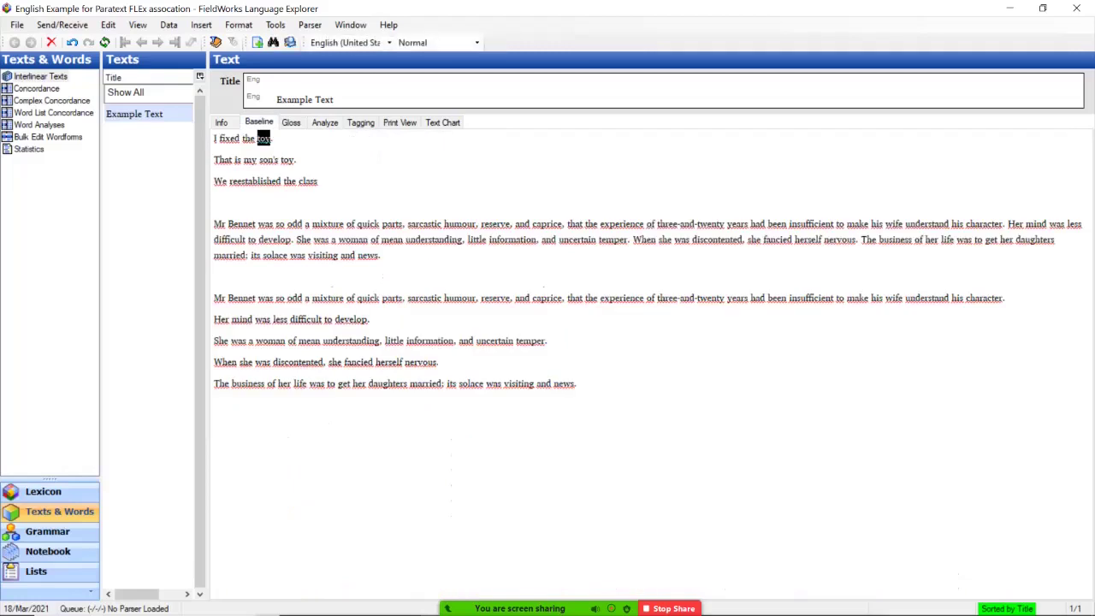
{"action": "left_click", "coordinate": [325, 122]}
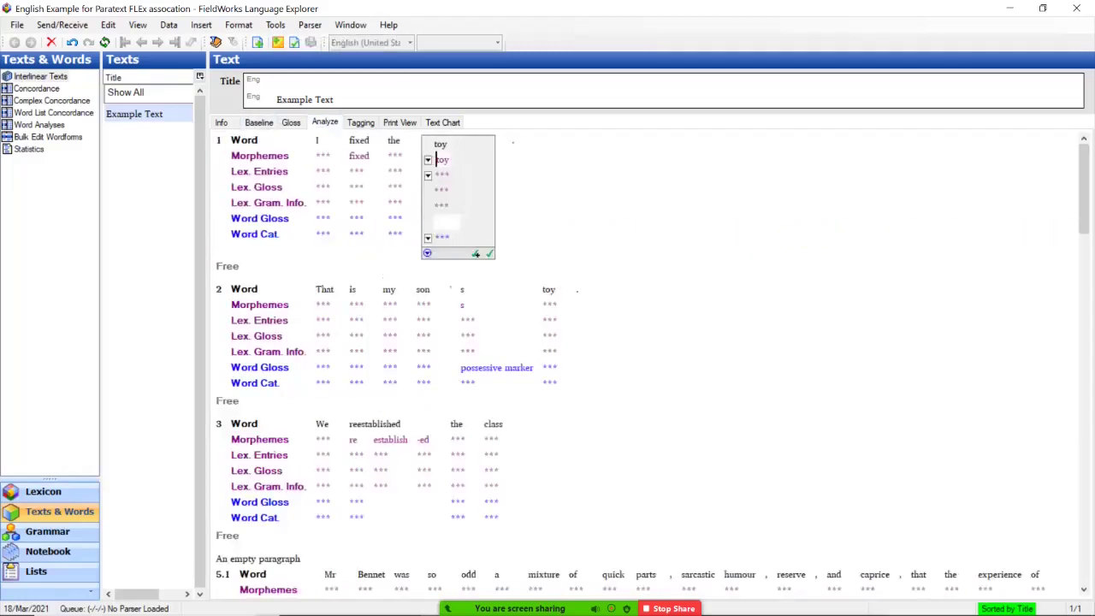
Step: Split fixed in line 1 into fix and -ed, and create a lexicon entry for the suffix glossed "Past Tense"
{"action": "left_click", "coordinate": [358, 140]}
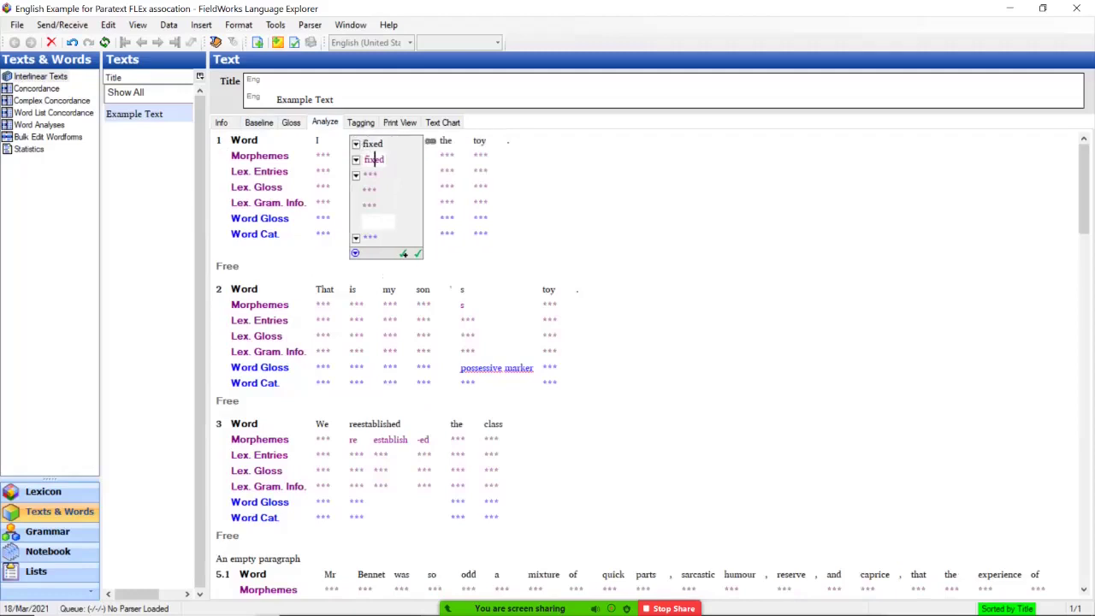
{"action": "type", "text": "-"}
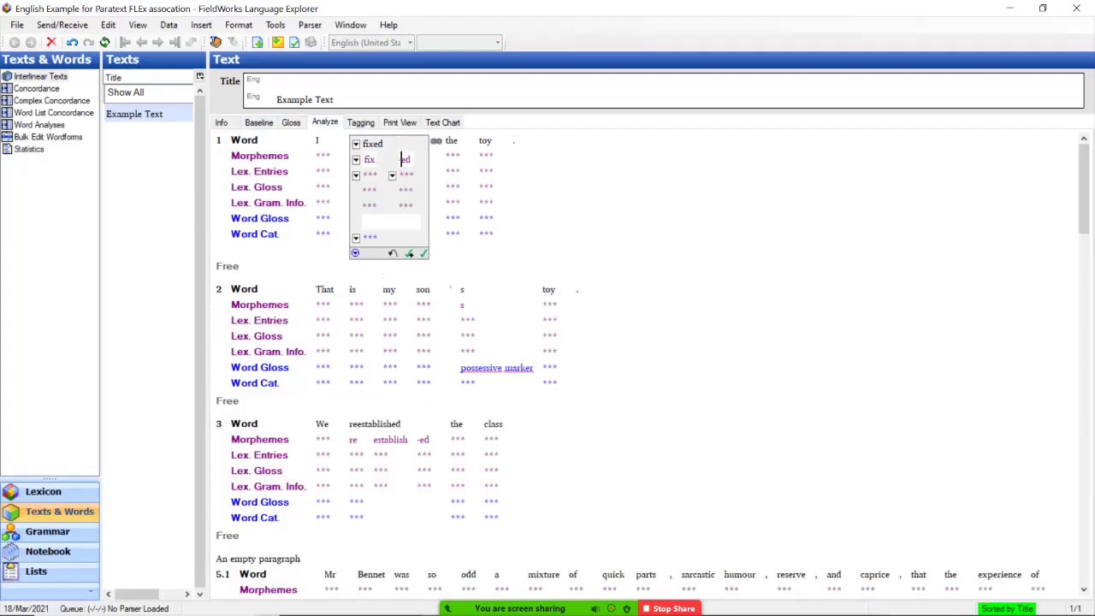
{"action": "left_click", "coordinate": [393, 176]}
{"action": "key", "text": "Down"}
{"action": "key", "text": "Down"}
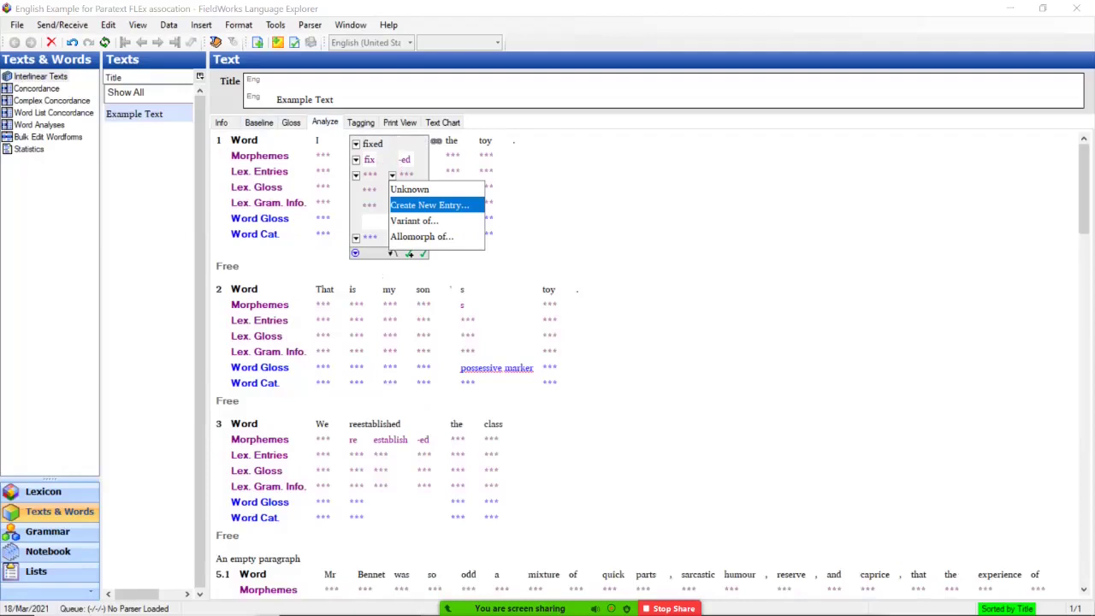
{"action": "key", "text": "Return"}
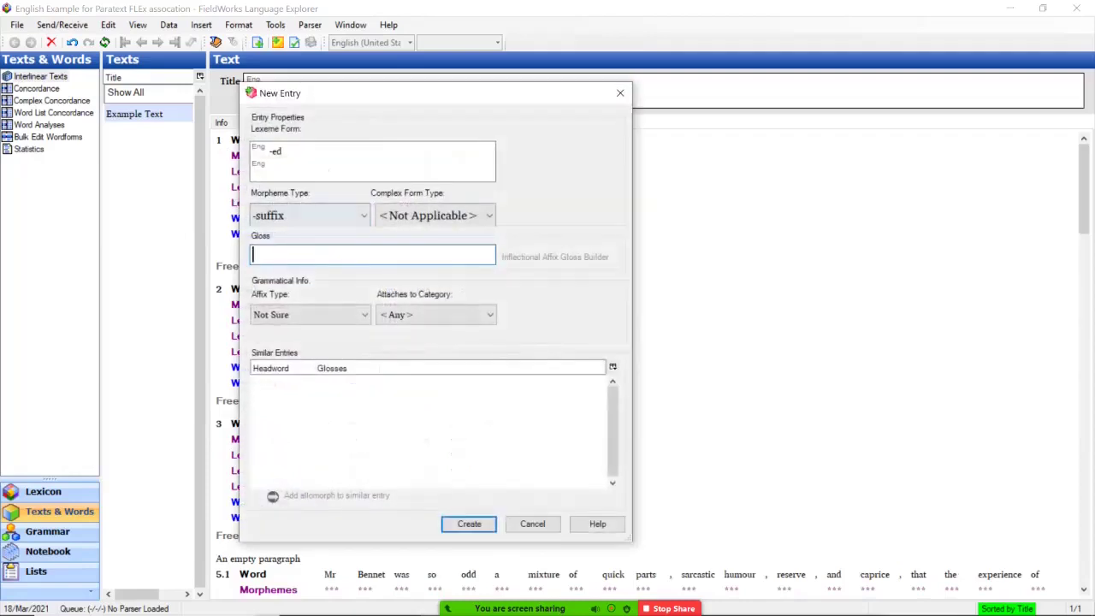
{"action": "type", "text": "Past Tense"}
{"action": "key", "text": "Return"}
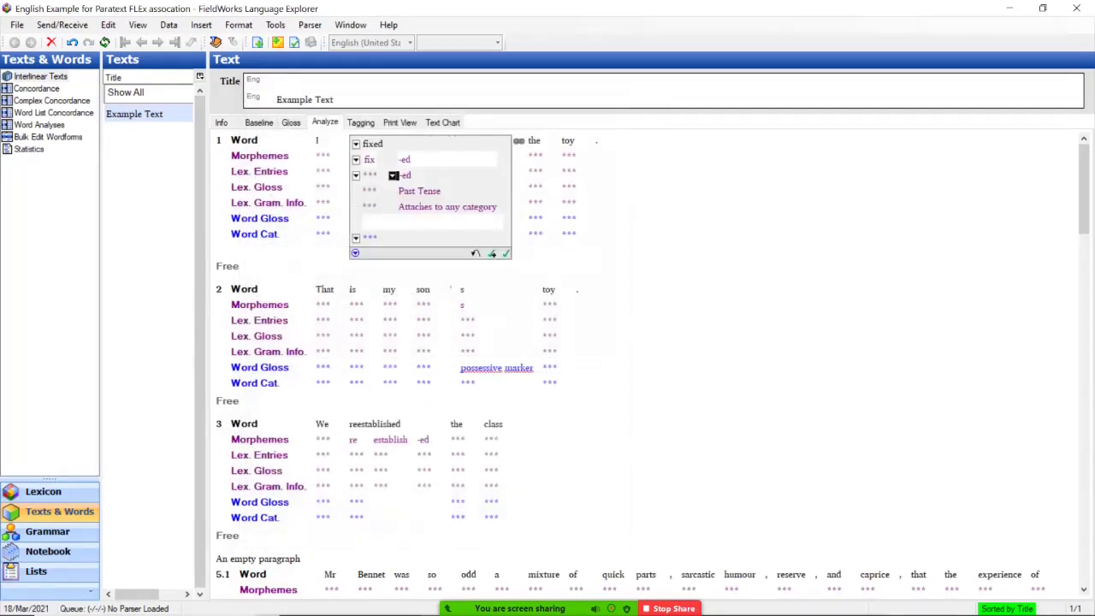
{"action": "key", "text": "Return"}
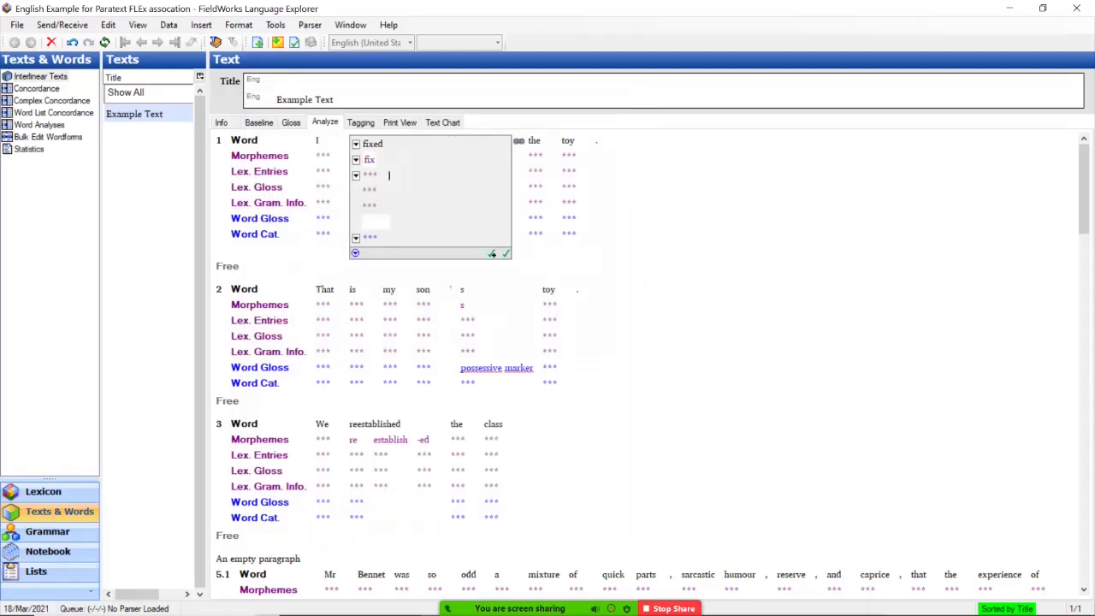
Step: Mark re in reestablished in line 3 as the prefix re-, and switch back to the msea-thai-flex project
{"action": "type", "text": "-"}
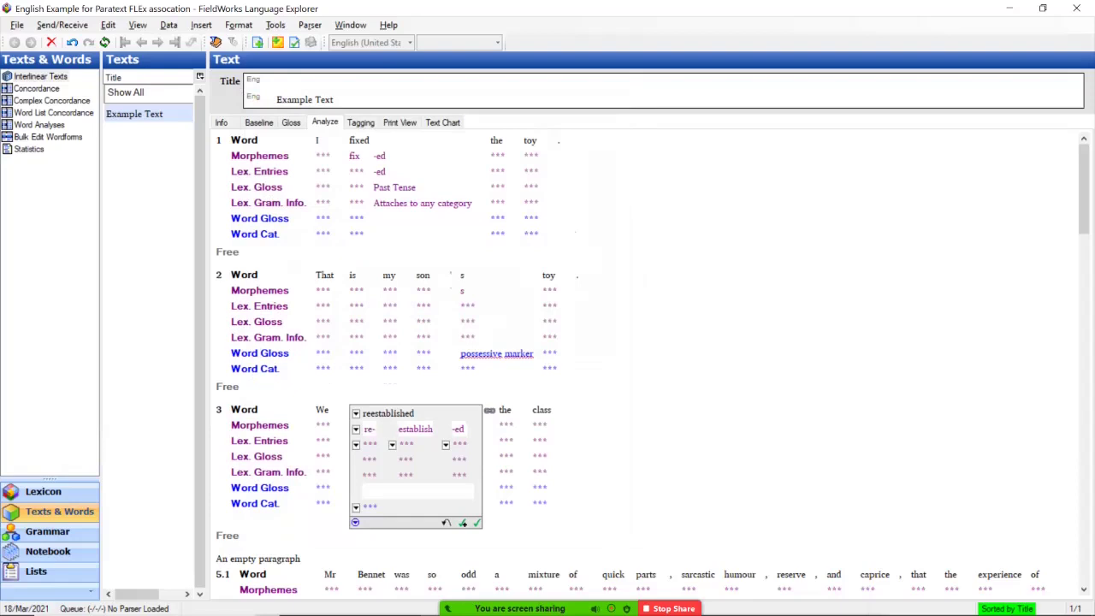
{"action": "key", "text": "alt+Tab"}
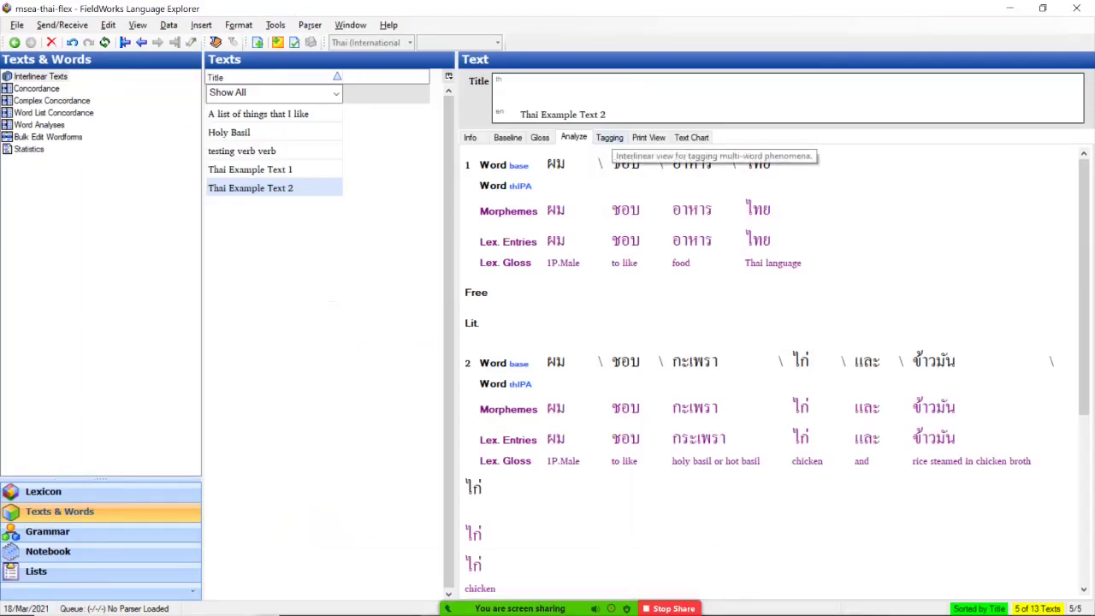
Step: In the tagging view, tag ผม in line 1 as Subject and ชอบ as Verb Phrase from the Syntax-Descriptive set
{"action": "left_click", "coordinate": [609, 138]}
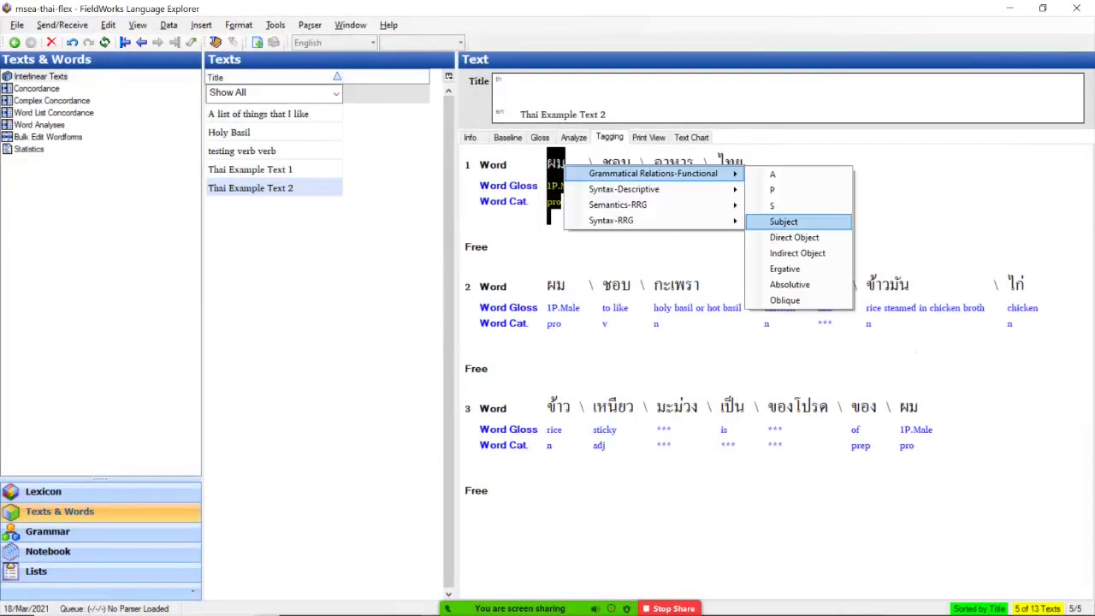
{"action": "key", "text": "Return"}
{"action": "left_click_drag", "start_coordinate": [591, 165], "coordinate": [616, 167]}
{"action": "right_click", "coordinate": [623, 167]}
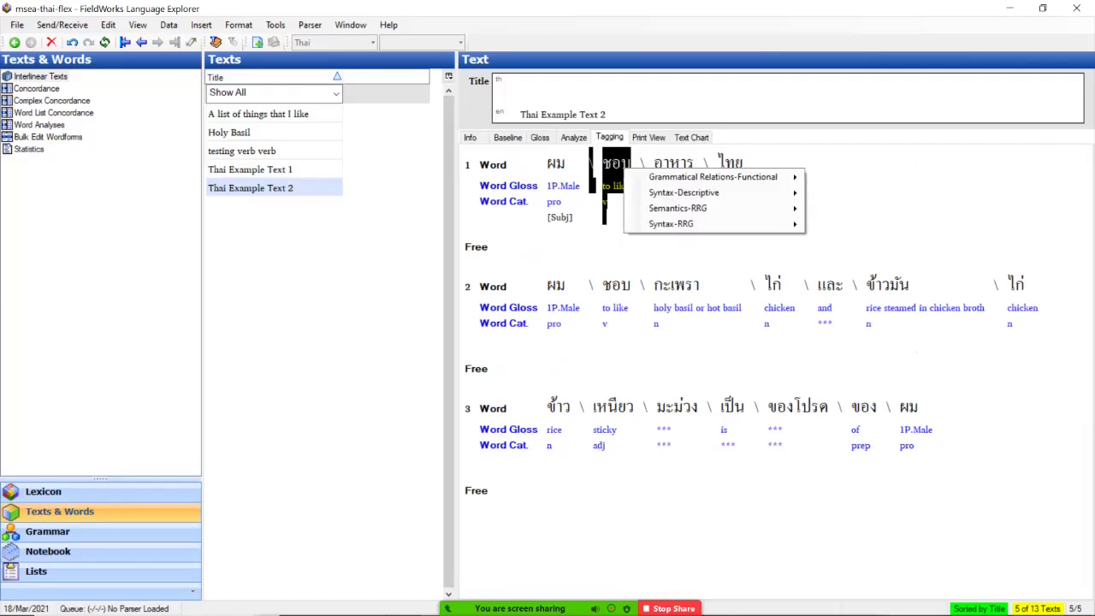
{"action": "mouse_move", "coordinate": [684, 192]}
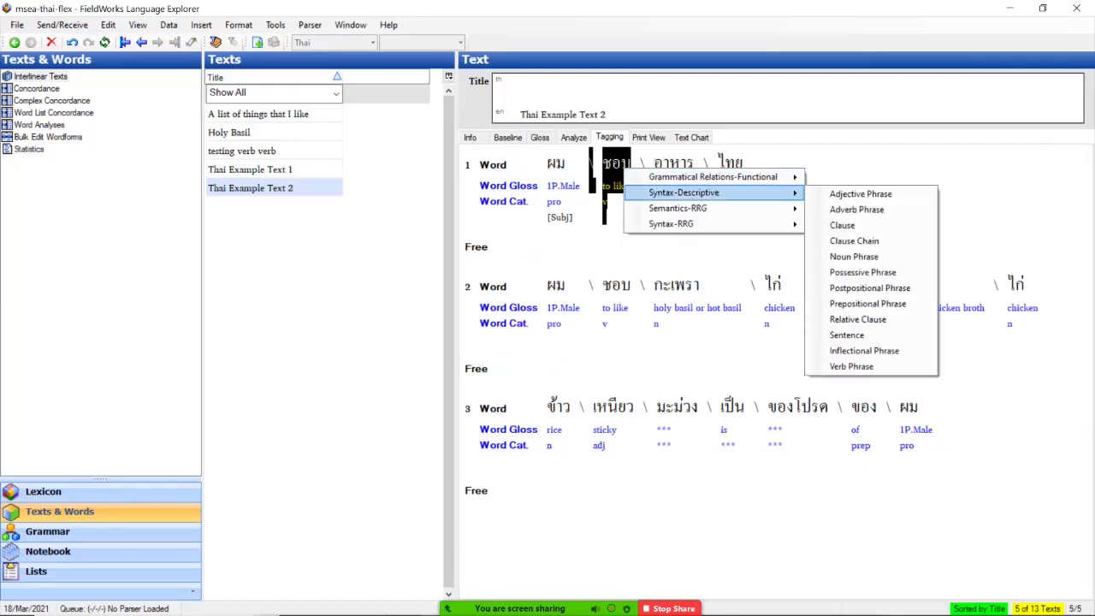
{"action": "left_click", "coordinate": [851, 366]}
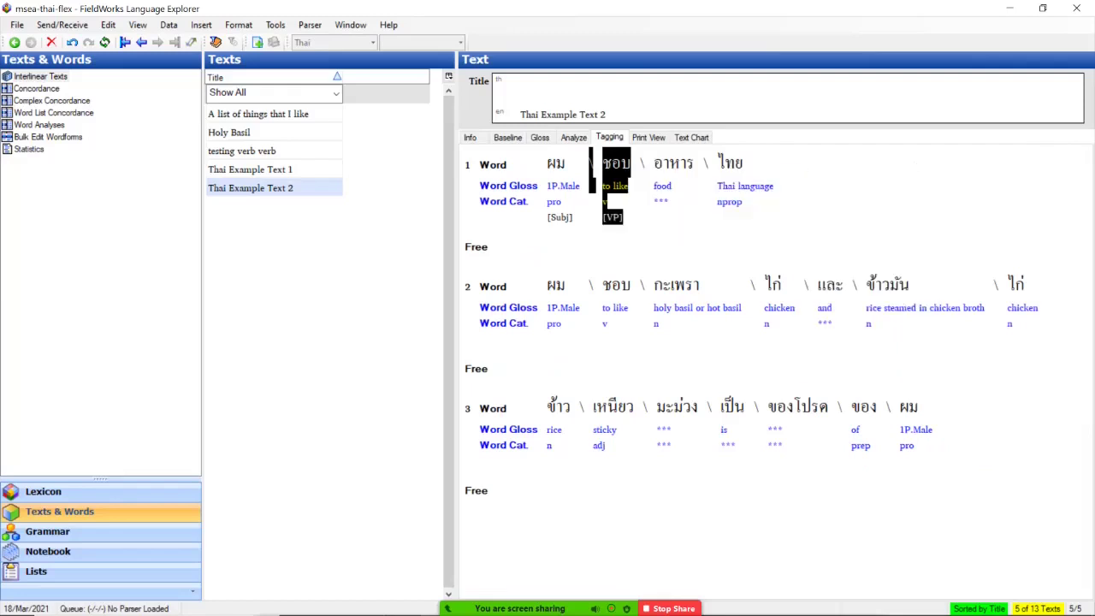
Step: Tag the phrase อาหาร ไทย in line 1 as Direct Object from the Grammatical Relations-Functional set
{"action": "left_click_drag", "start_coordinate": [667, 162], "coordinate": [732, 163]}
{"action": "right_click", "coordinate": [660, 157]}
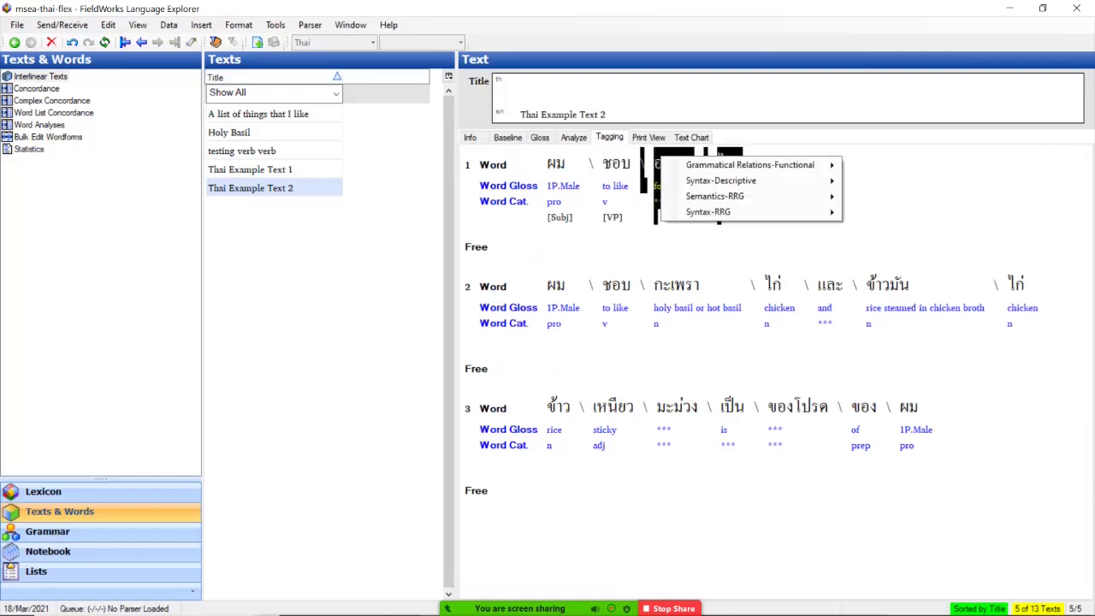
{"action": "mouse_move", "coordinate": [744, 164]}
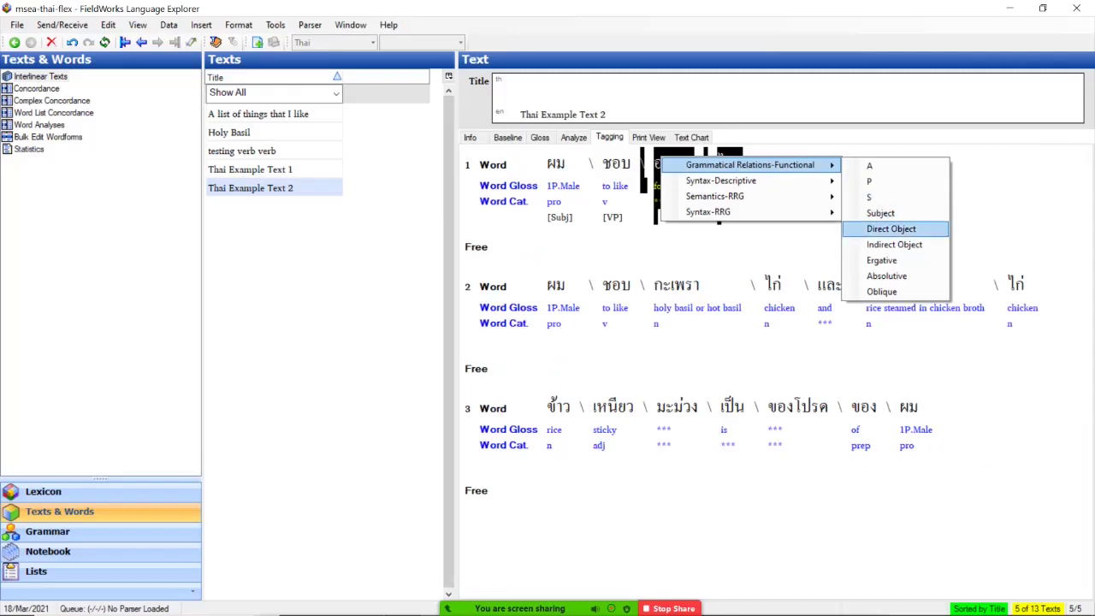
{"action": "left_click", "coordinate": [891, 229]}
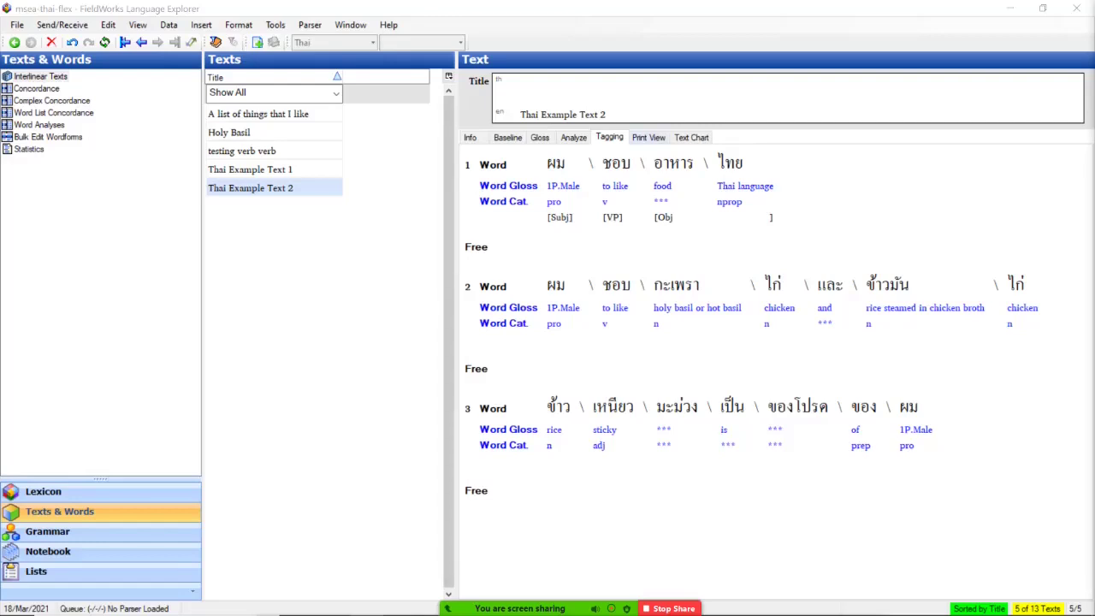
Step: Show the print view of Thai Example Text 2 and hide its Free Translation line in the interlinear configuration
{"action": "left_click", "coordinate": [648, 137]}
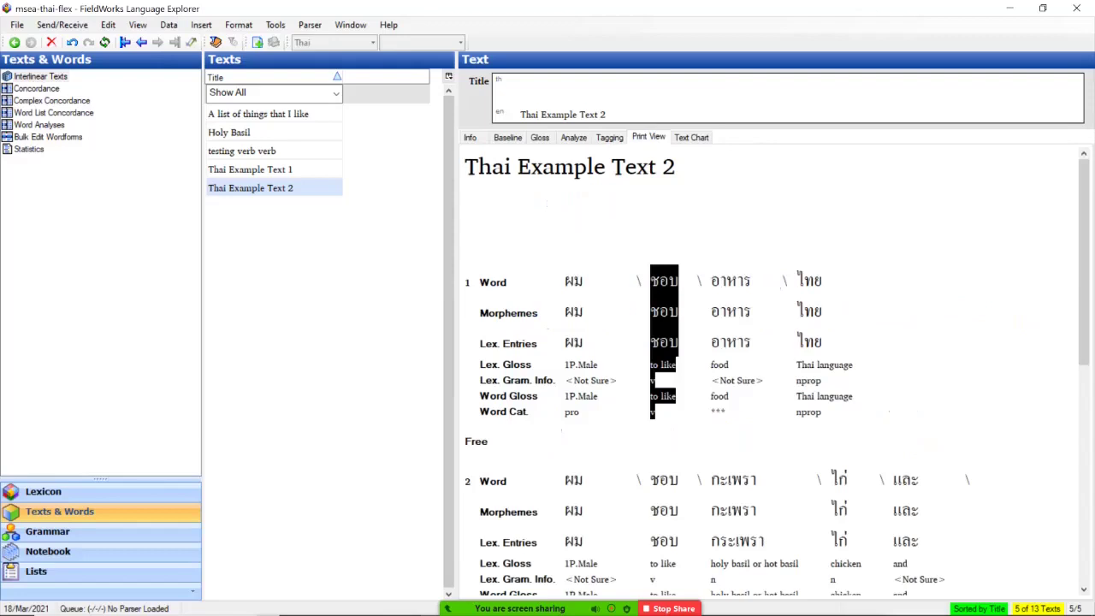
{"action": "left_click", "coordinate": [275, 25]}
{"action": "mouse_move", "coordinate": [305, 40]}
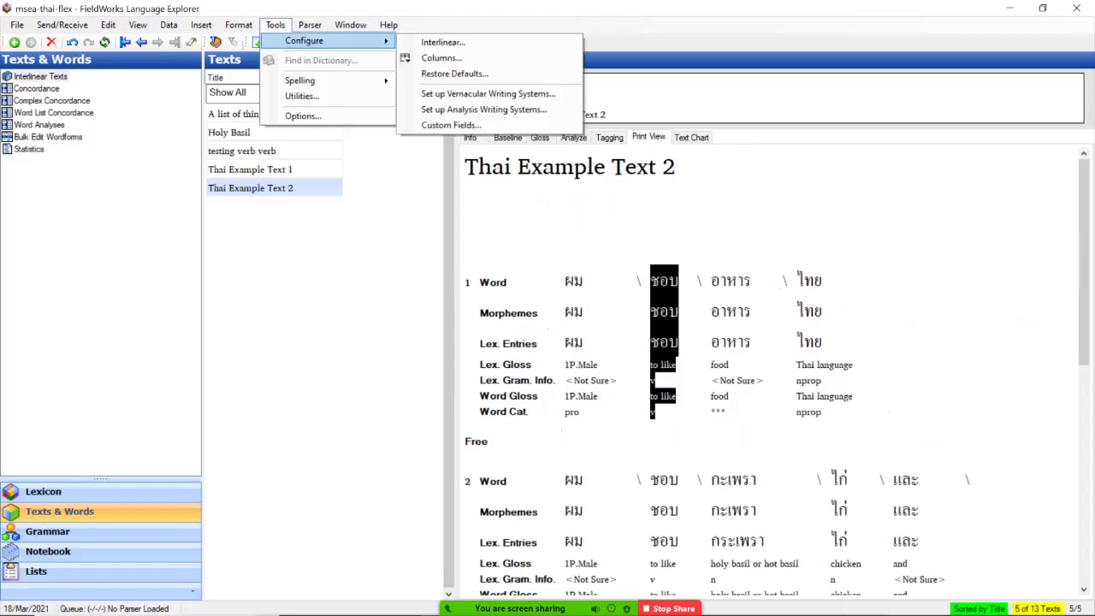
{"action": "left_click", "coordinate": [443, 42]}
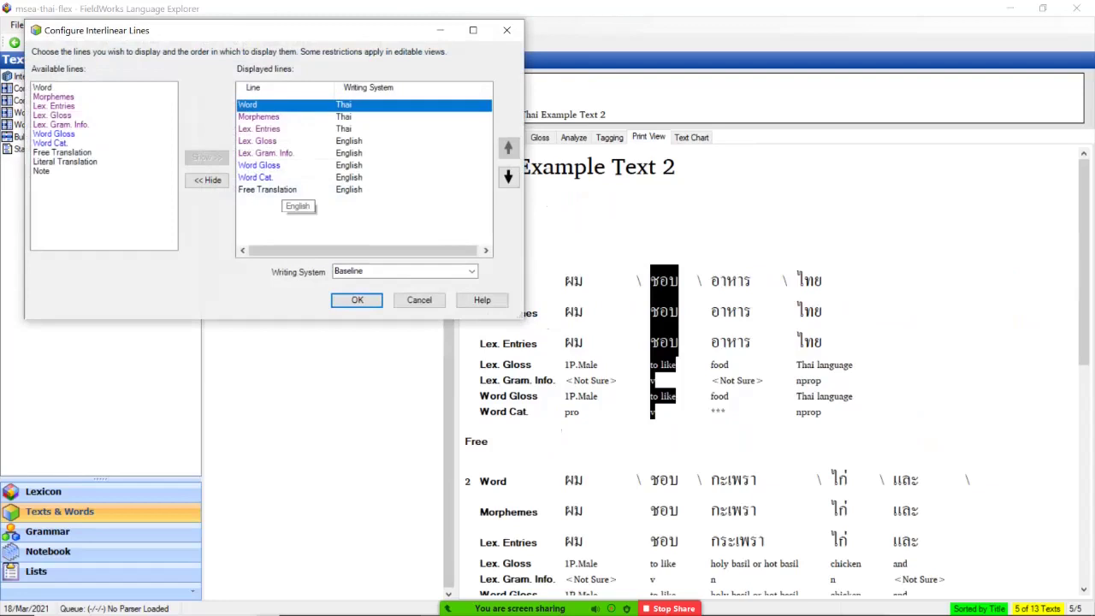
{"action": "left_click", "coordinate": [267, 190]}
{"action": "left_click", "coordinate": [207, 180]}
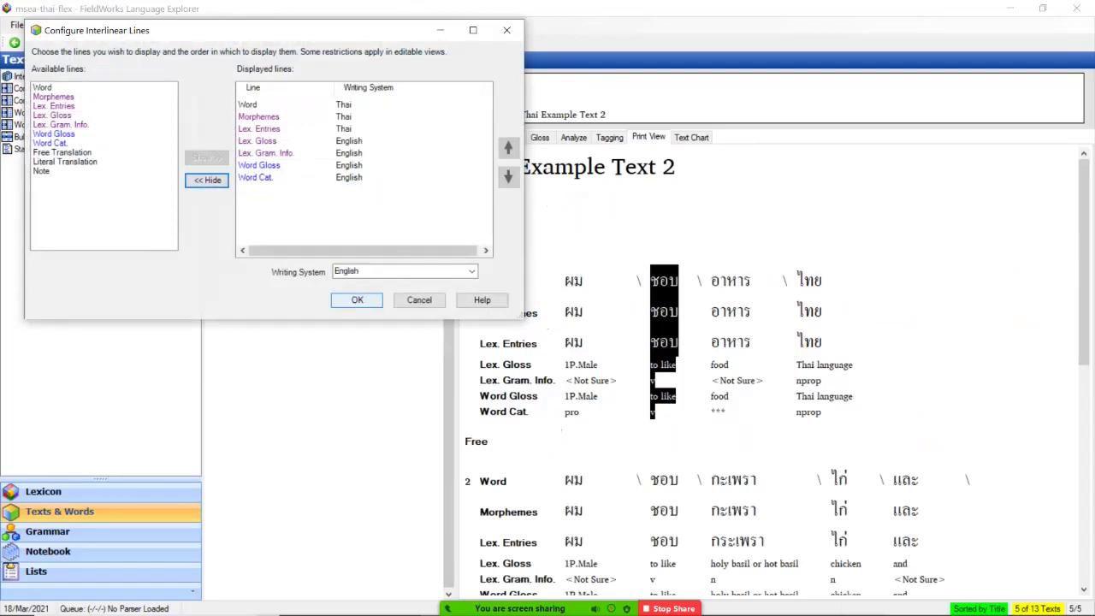
{"action": "key", "text": "Return"}
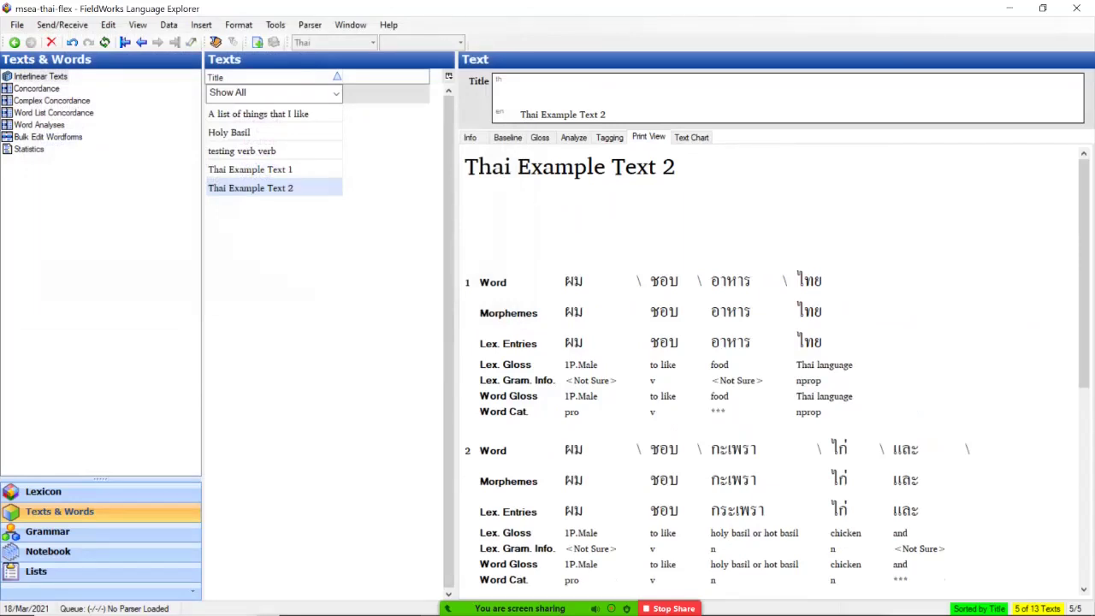
Step: Review the interlinear export formats, including OpenOffice/LibreOffice Writer, without exporting the text
{"action": "left_click", "coordinate": [17, 25]}
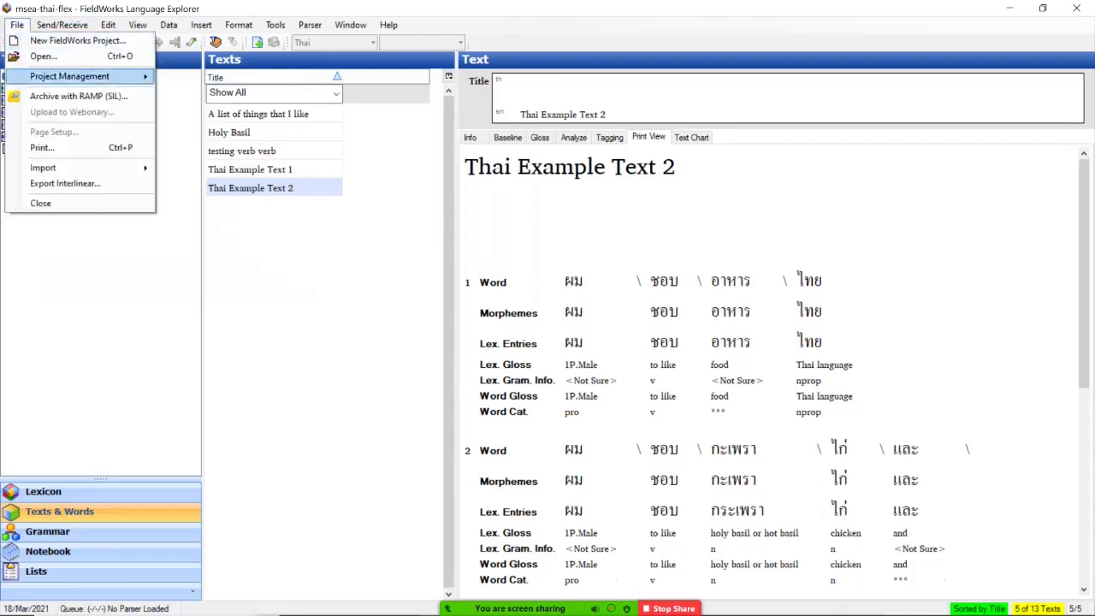
{"action": "left_click", "coordinate": [65, 183]}
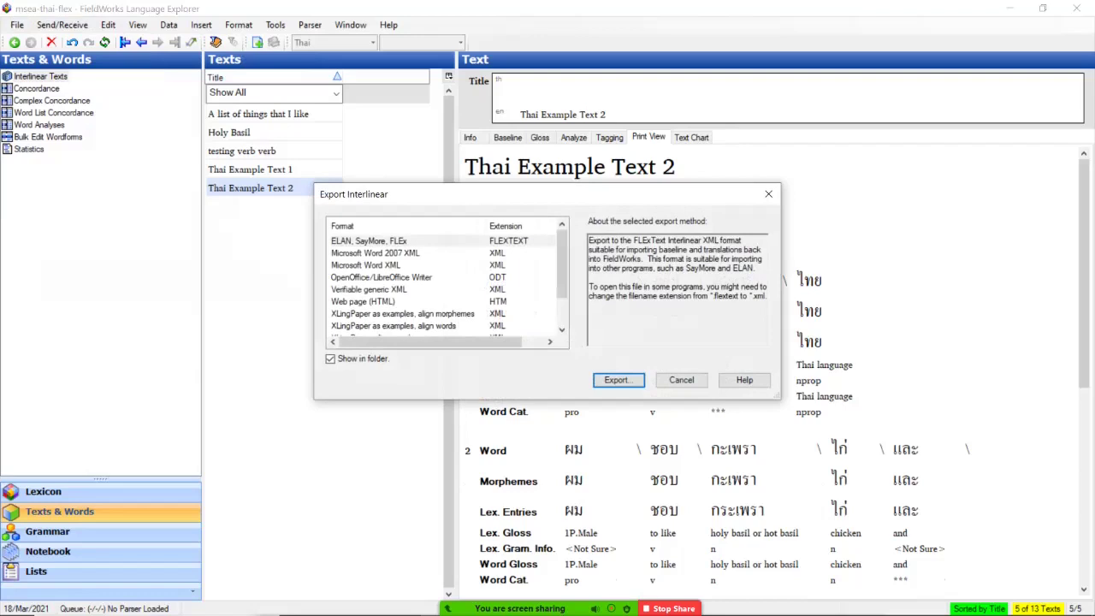
{"action": "left_click", "coordinate": [380, 277]}
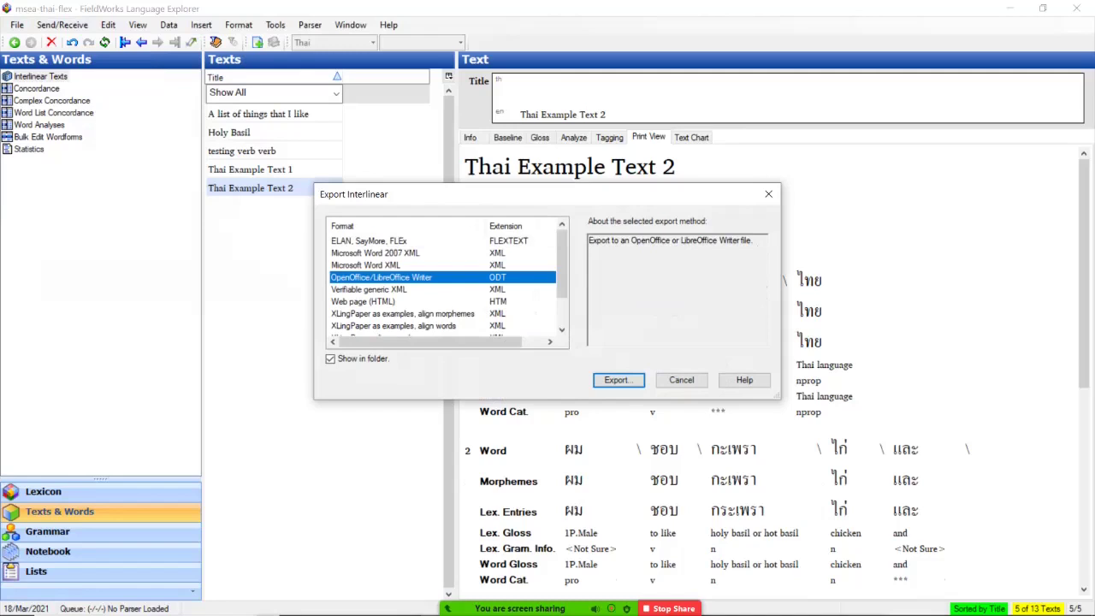
{"action": "left_click", "coordinate": [682, 380]}
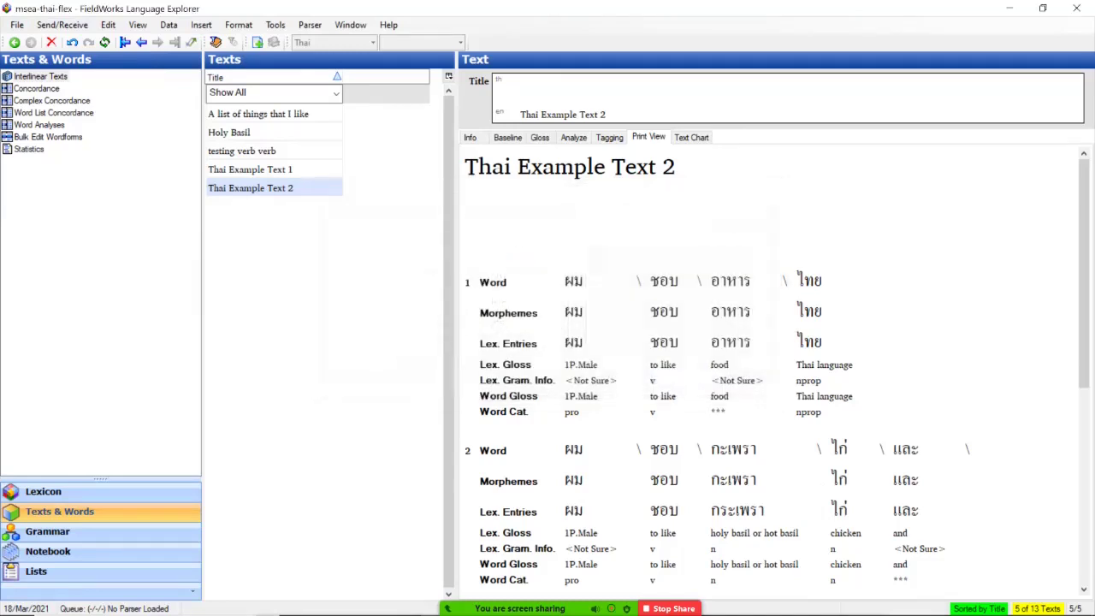
Step: Open the text chart of Thai Example Text 2 and dismiss the preset column information
{"action": "left_click", "coordinate": [691, 137]}
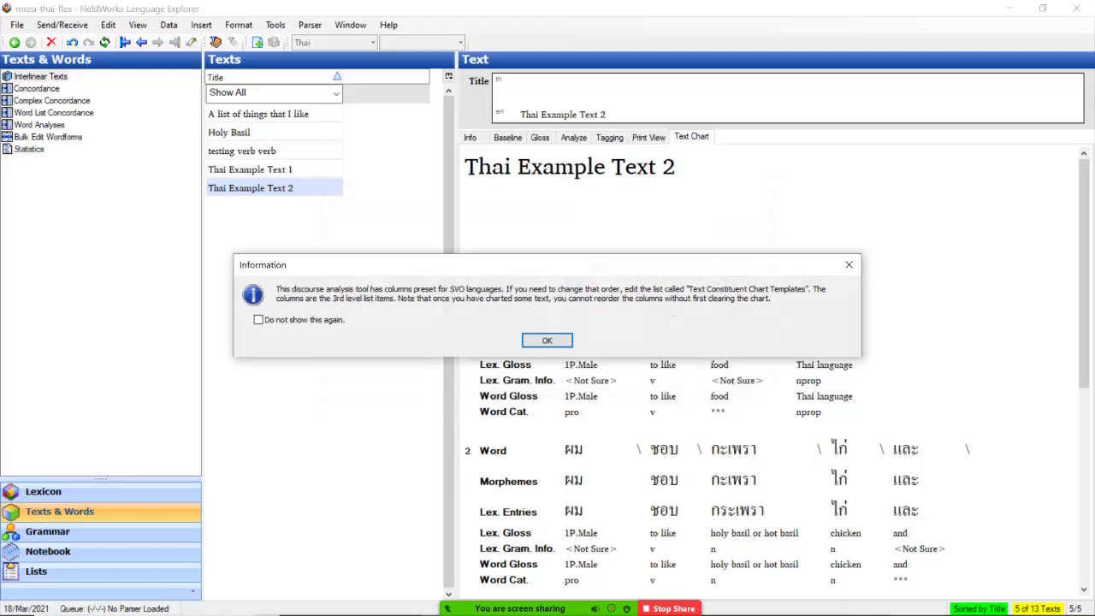
{"action": "left_click", "coordinate": [547, 340]}
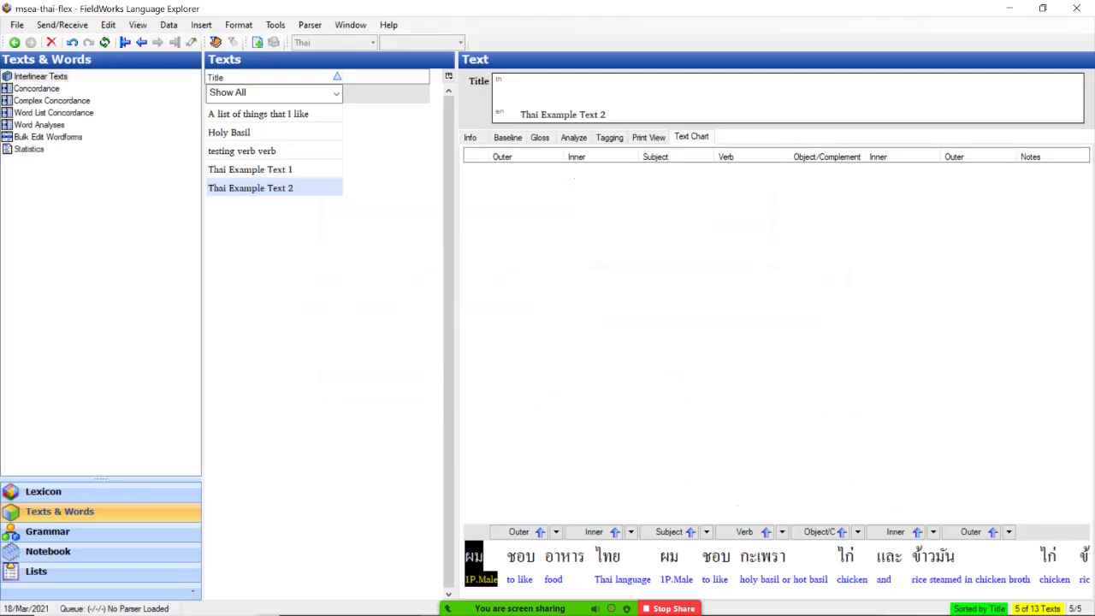
Step: Chart ผม ชอบ อาหาร together in the Subject column of row 1 and clear the chart from that cell onward
{"action": "left_click", "coordinate": [565, 564], "text": "shift"}
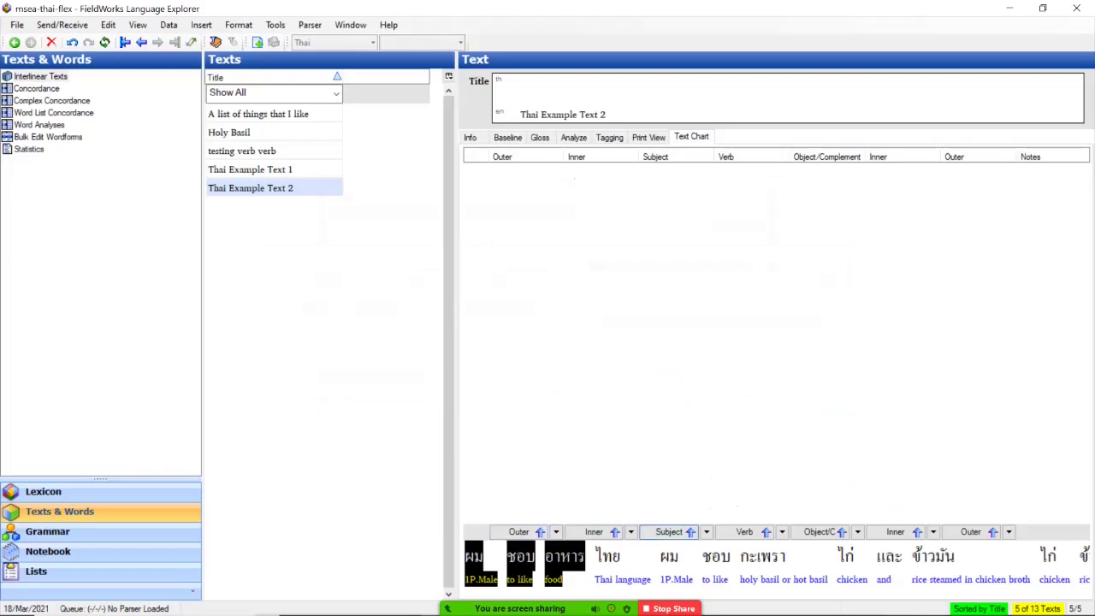
{"action": "left_click", "coordinate": [676, 532]}
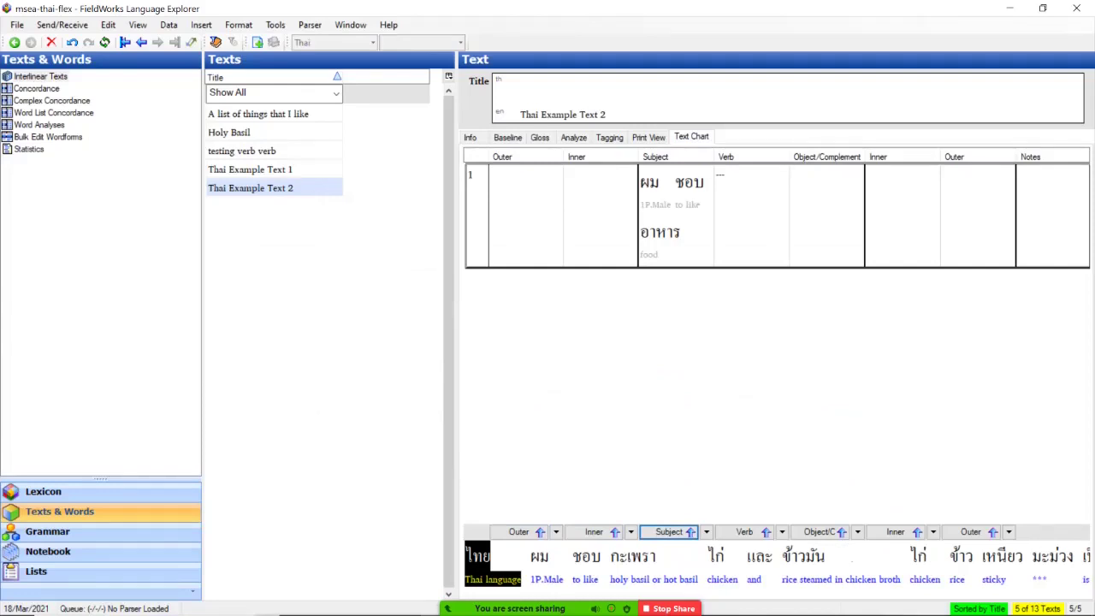
{"action": "right_click", "coordinate": [704, 218]}
{"action": "left_click", "coordinate": [695, 207]}
{"action": "left_click", "coordinate": [705, 172]}
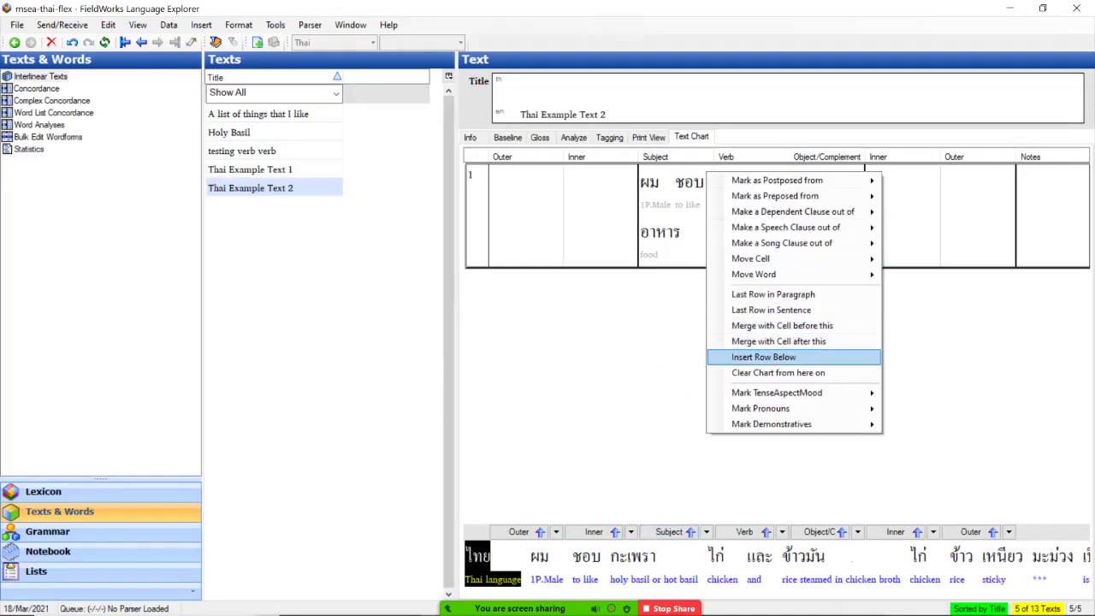
{"action": "left_click", "coordinate": [777, 372]}
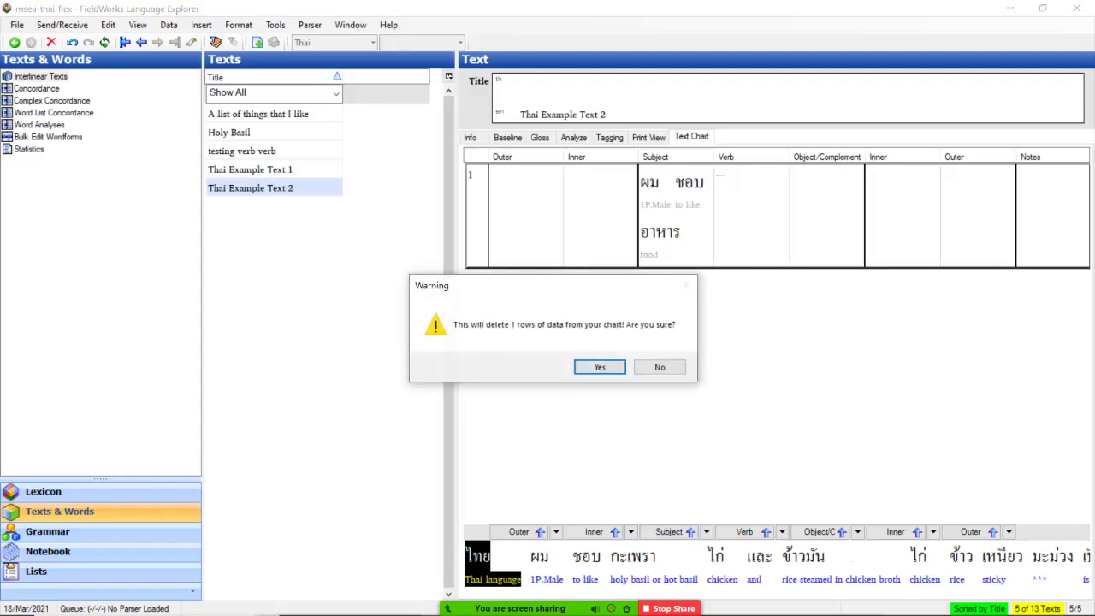
{"action": "left_click", "coordinate": [600, 367]}
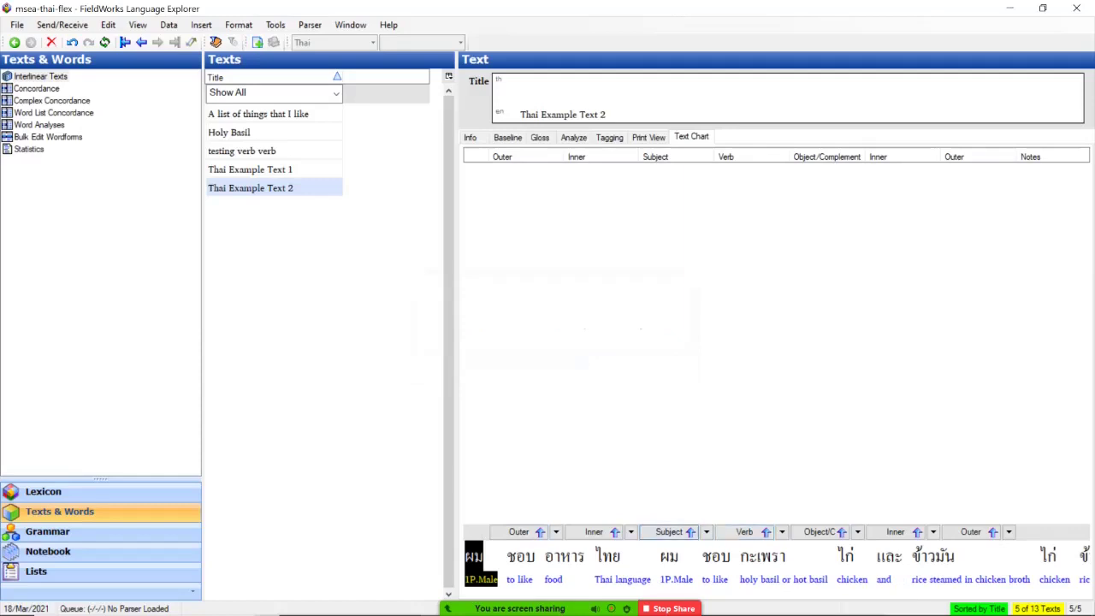
Step: Chart ผม as Subject, ชอบ as Verb and the phrase อาหาร ไทย as Object/Complement in row 1
{"action": "left_click", "coordinate": [676, 532]}
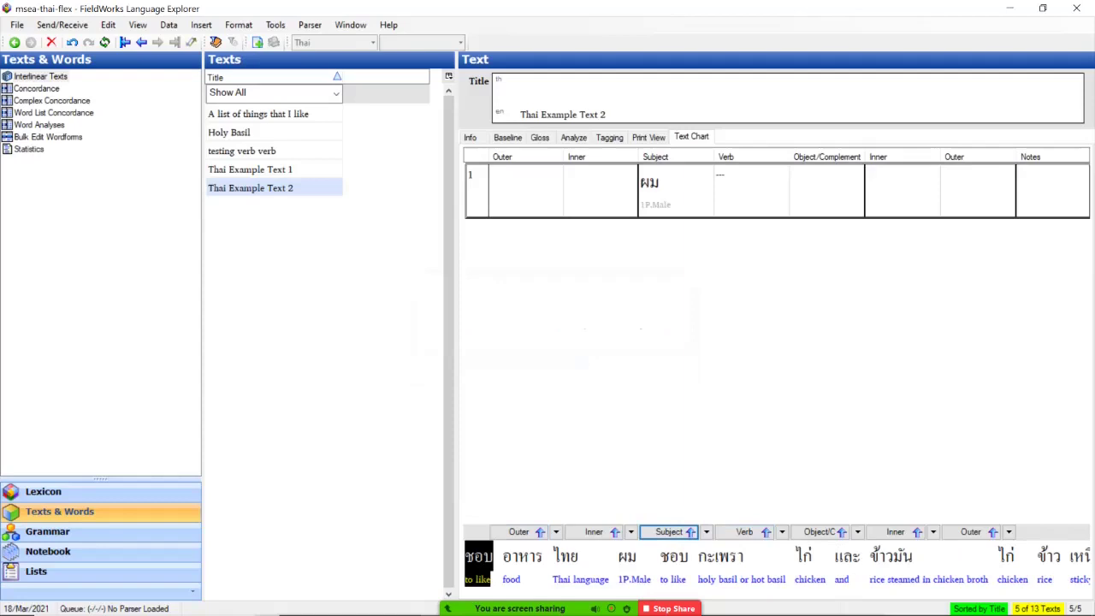
{"action": "left_click", "coordinate": [744, 532]}
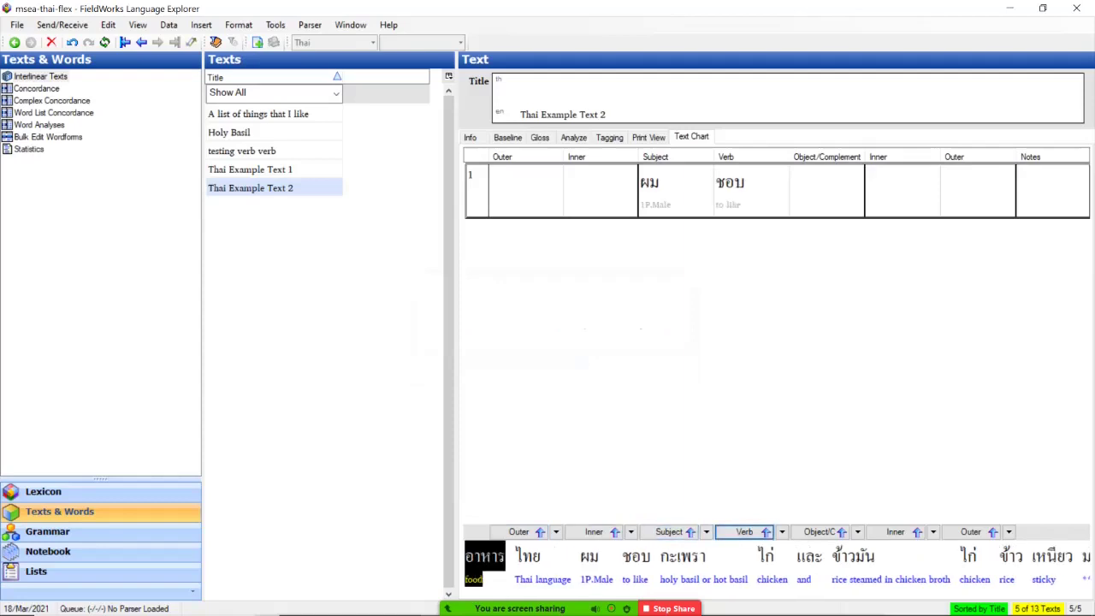
{"action": "left_click", "coordinate": [527, 565]}
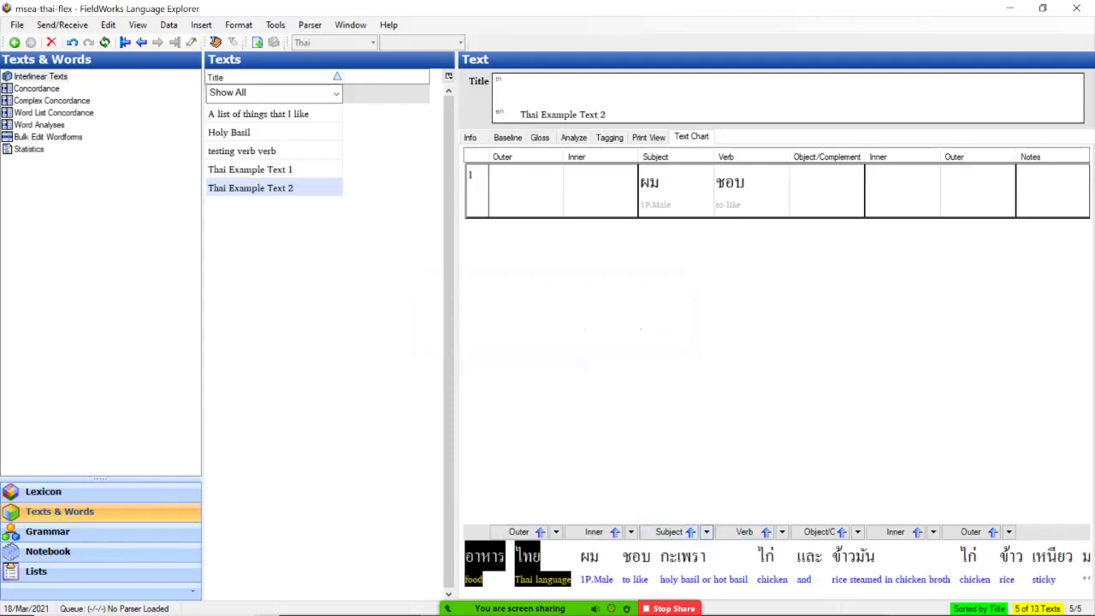
{"action": "left_click", "coordinate": [842, 532]}
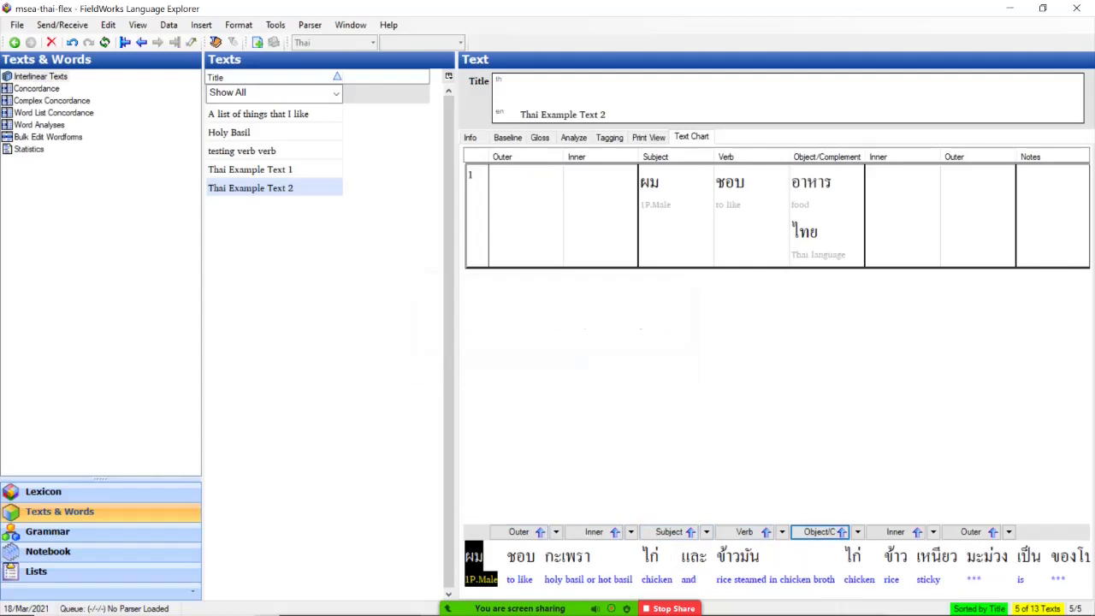
{"action": "left_click", "coordinate": [470, 174]}
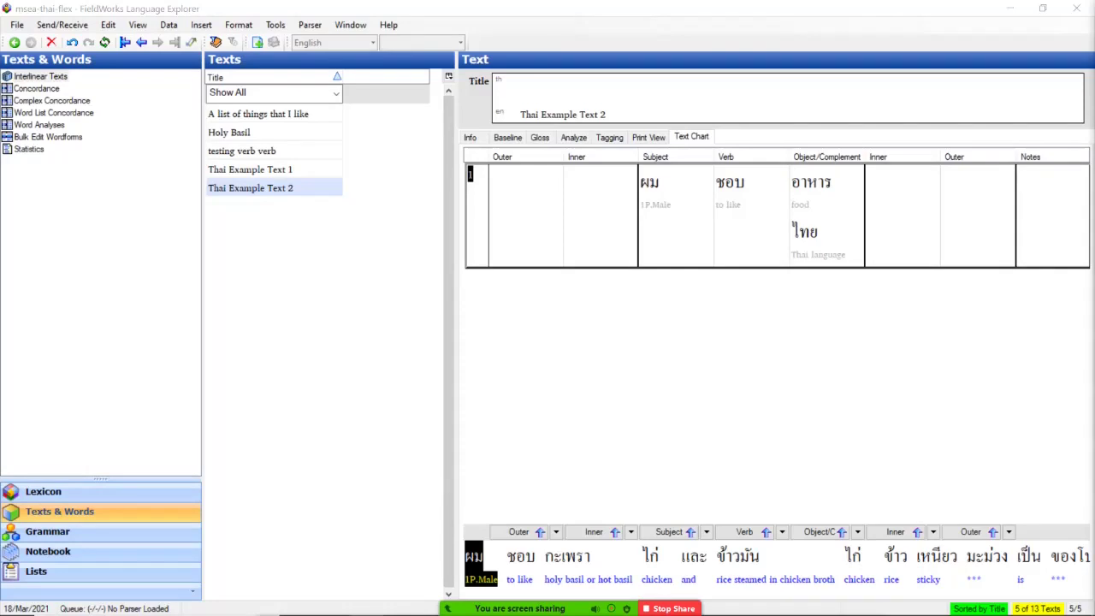
Step: View the Concordance tool, switch to Complex Concordance and remove its existing ไขดาว word criterion
{"action": "left_click", "coordinate": [36, 88]}
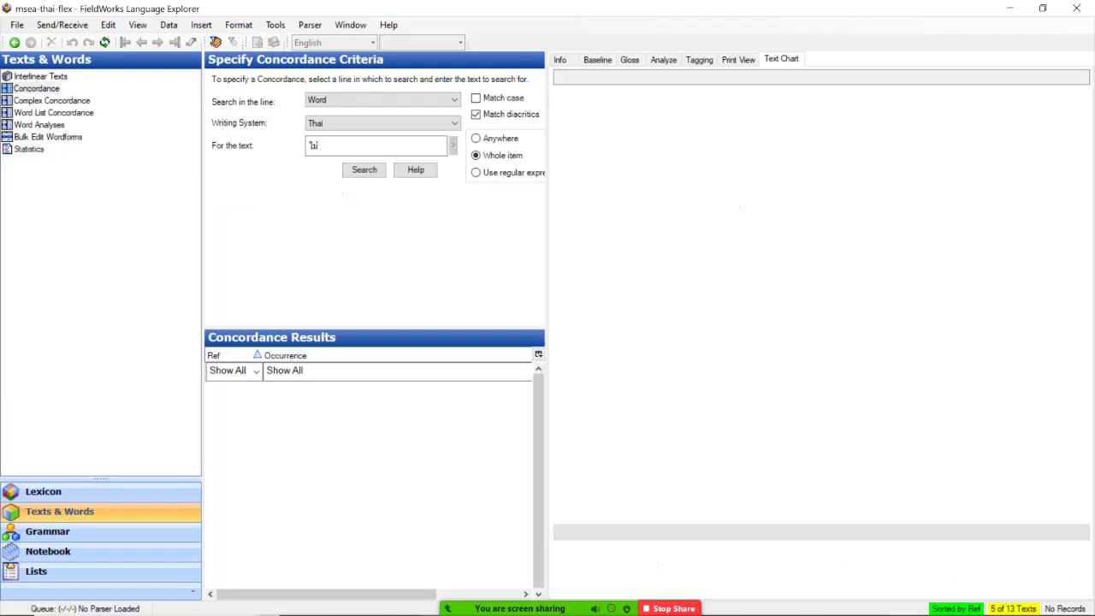
{"action": "left_click", "coordinate": [52, 101]}
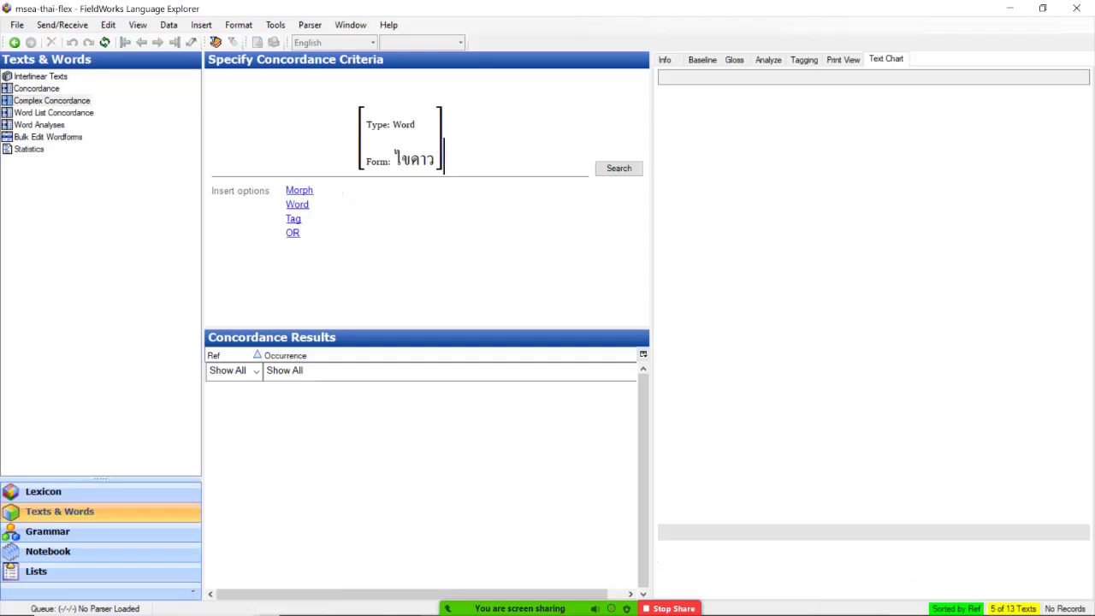
{"action": "key", "text": "BackSpace"}
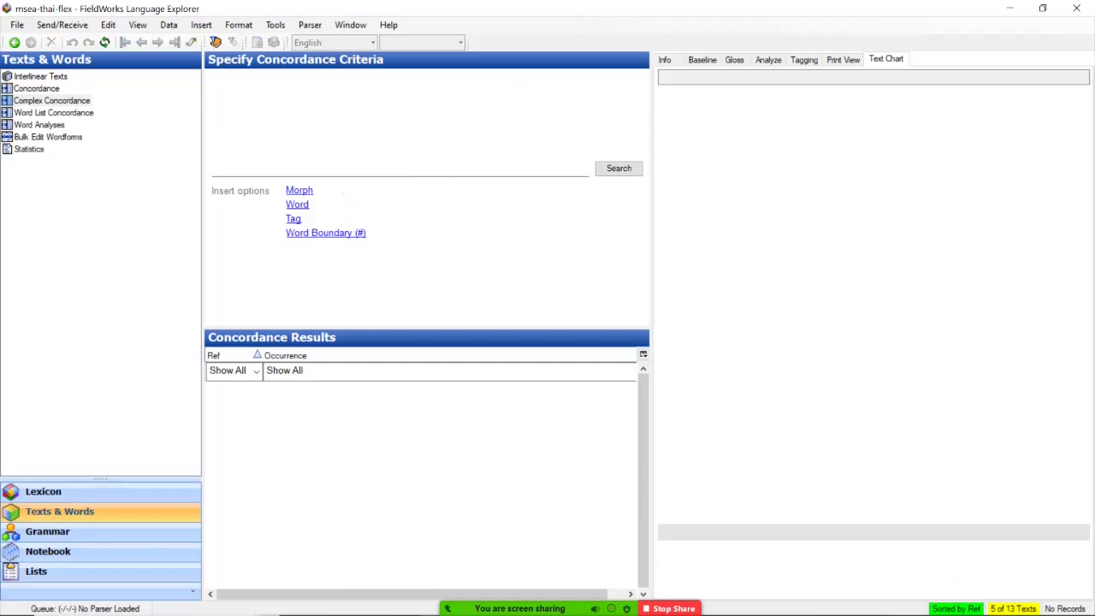
Step: Add a word criterion with the English gloss Chicken and delete it again
{"action": "left_click", "coordinate": [297, 204]}
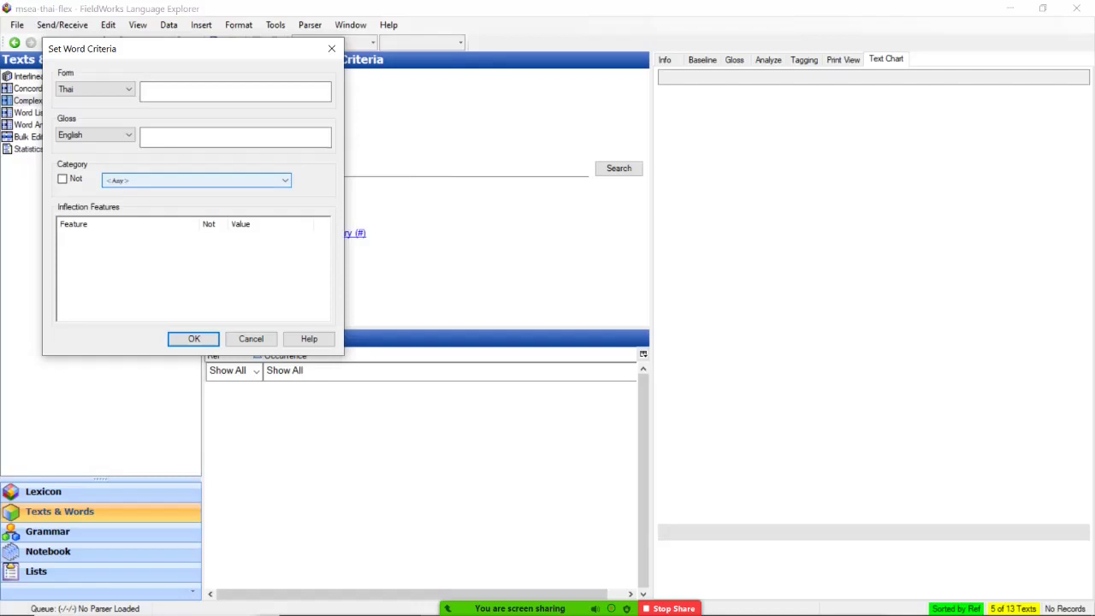
{"action": "left_click", "coordinate": [223, 137]}
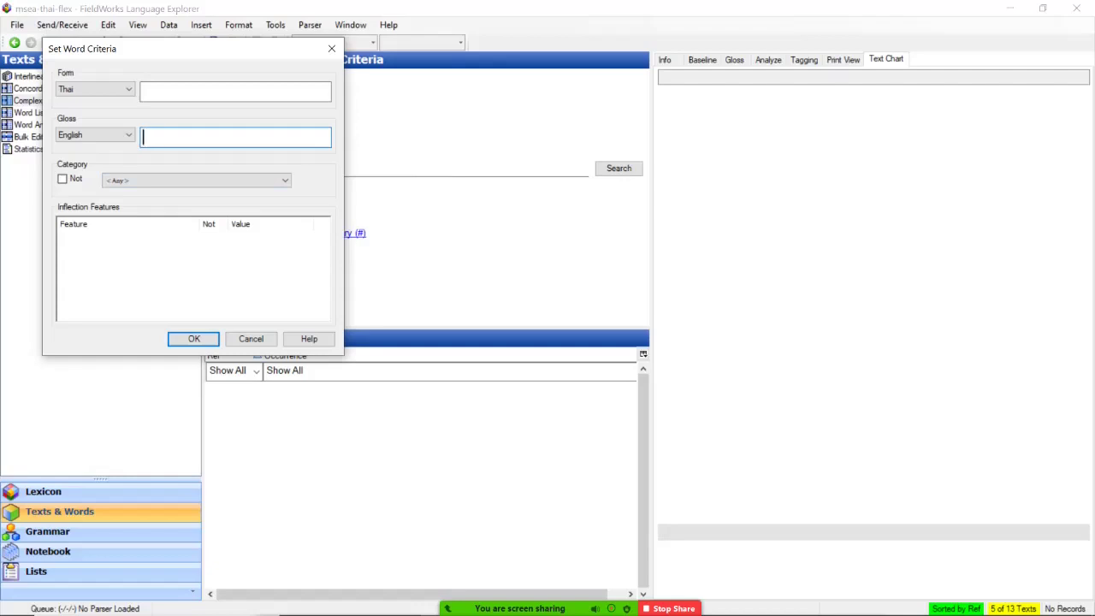
{"action": "type", "text": "Chicken"}
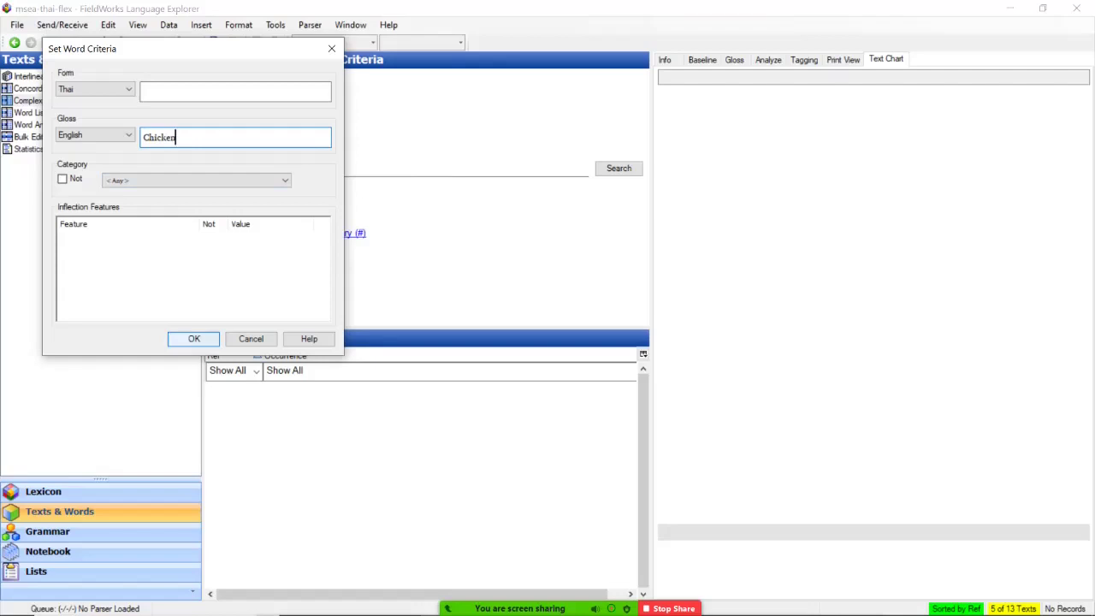
{"action": "key", "text": "Return"}
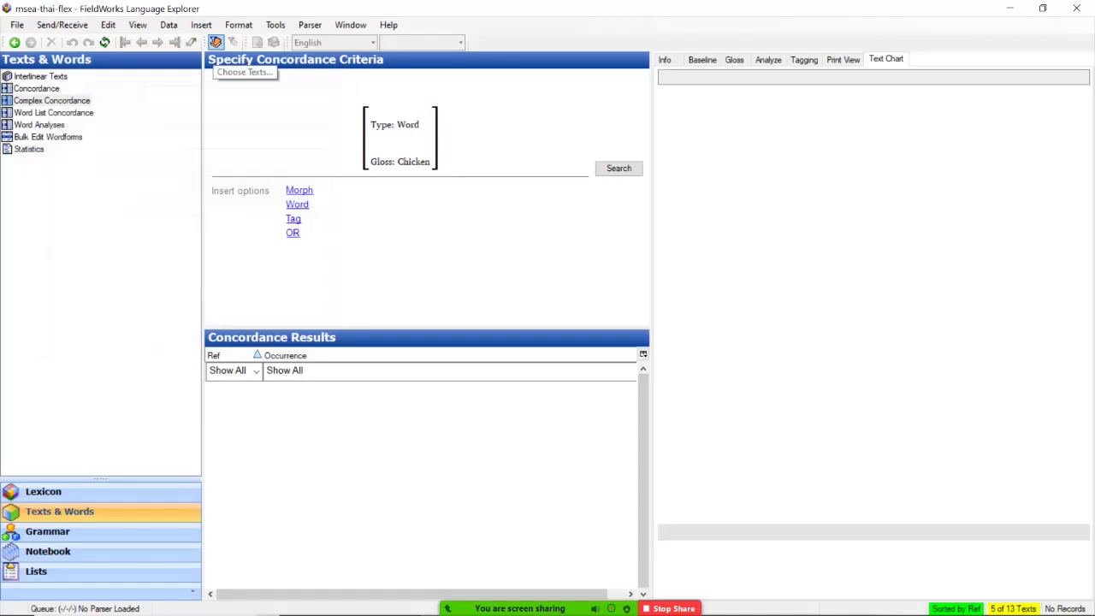
{"action": "left_click", "coordinate": [399, 137]}
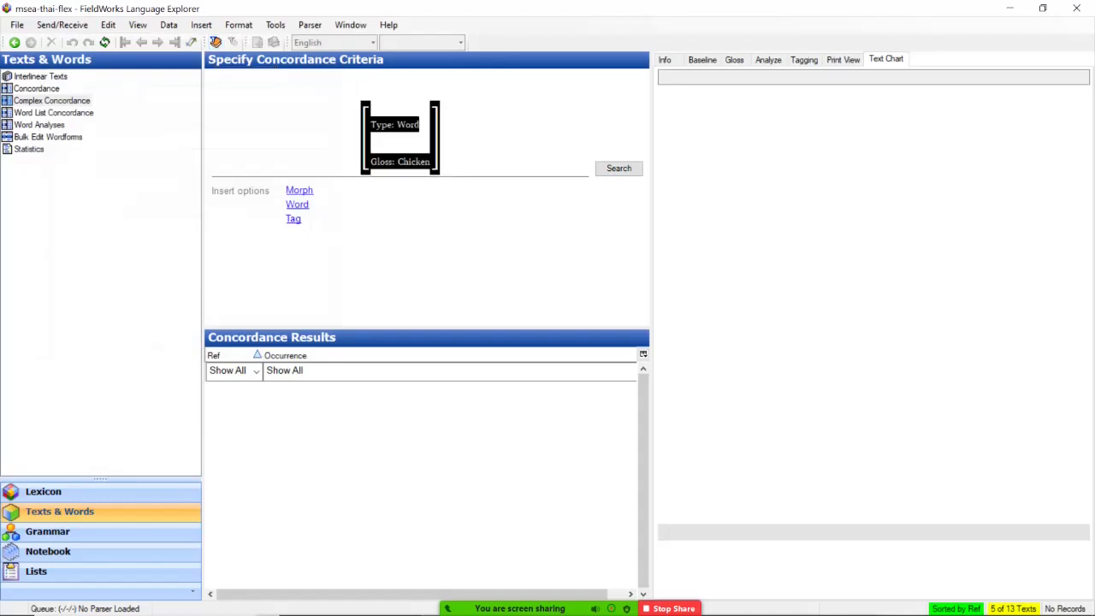
{"action": "key", "text": "Delete"}
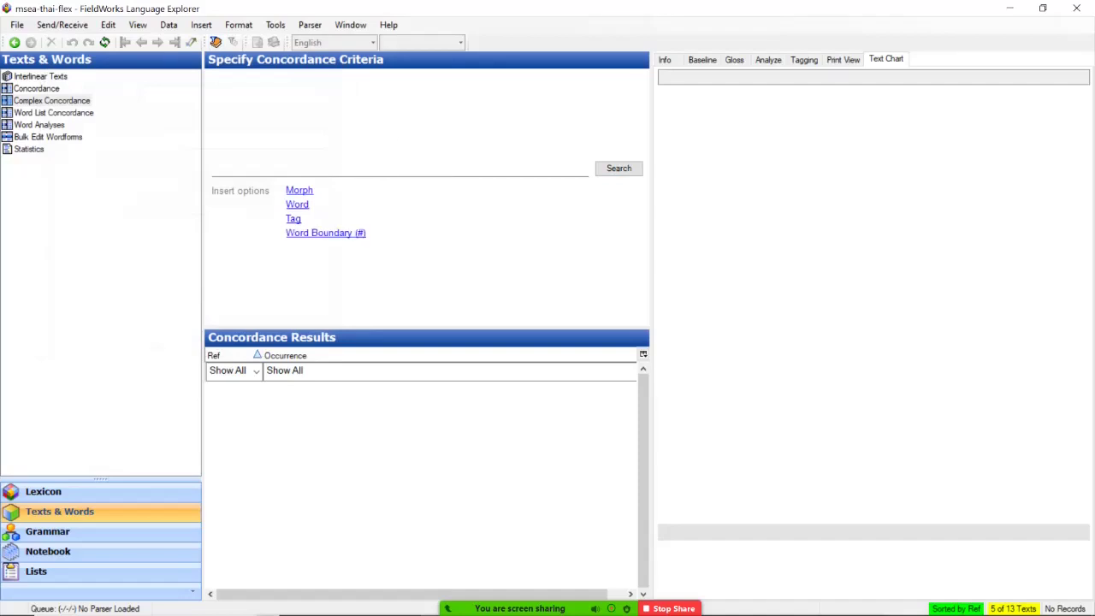
Step: Add a word criterion with the lowercase English gloss chicken and run the complex concordance search
{"action": "left_click", "coordinate": [297, 203]}
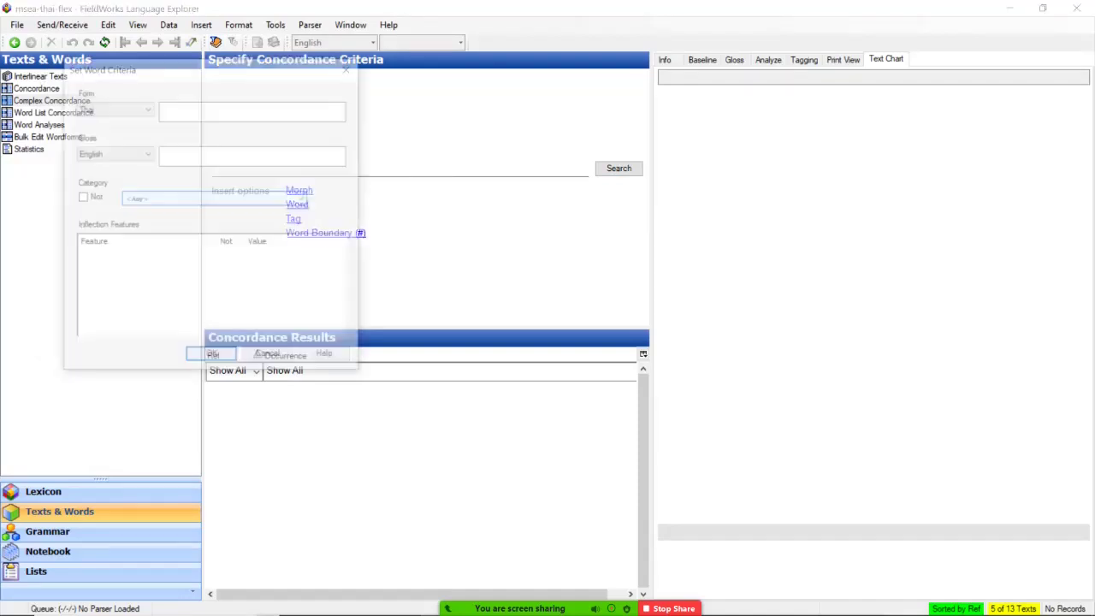
{"action": "type", "text": "chicken"}
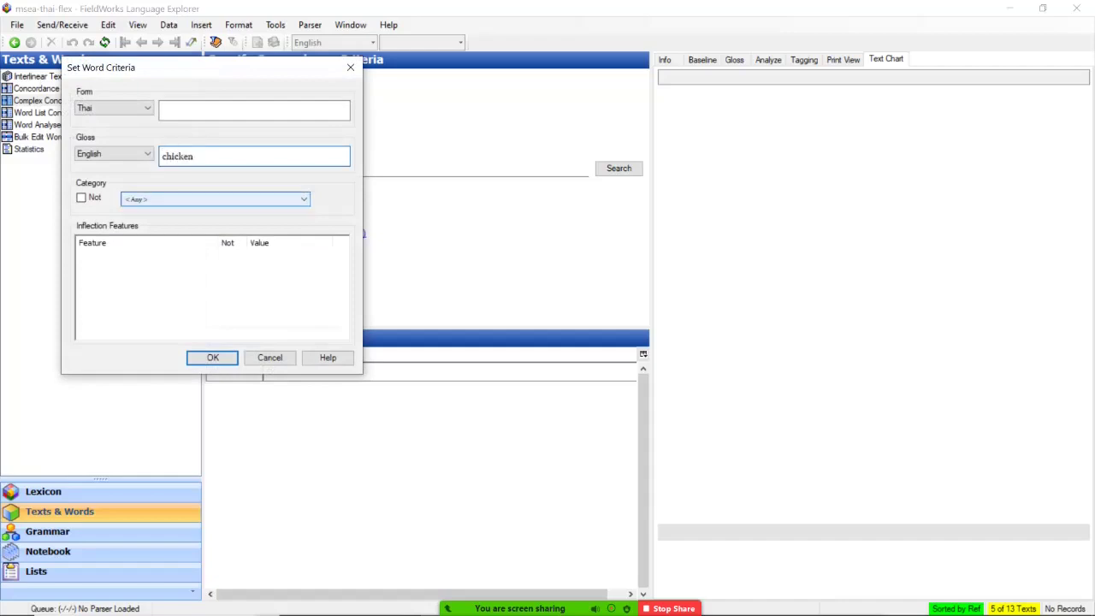
{"action": "left_click", "coordinate": [212, 357]}
{"action": "left_click", "coordinate": [619, 167]}
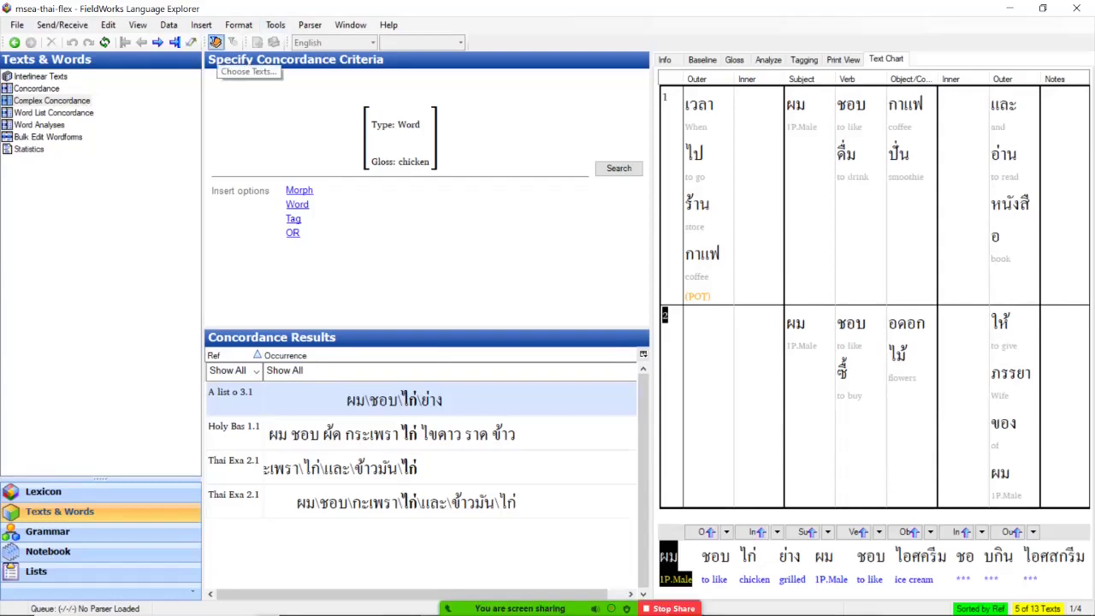
Step: Include the No Genre texts in the set of texts used for the concordance
{"action": "left_click", "coordinate": [214, 42]}
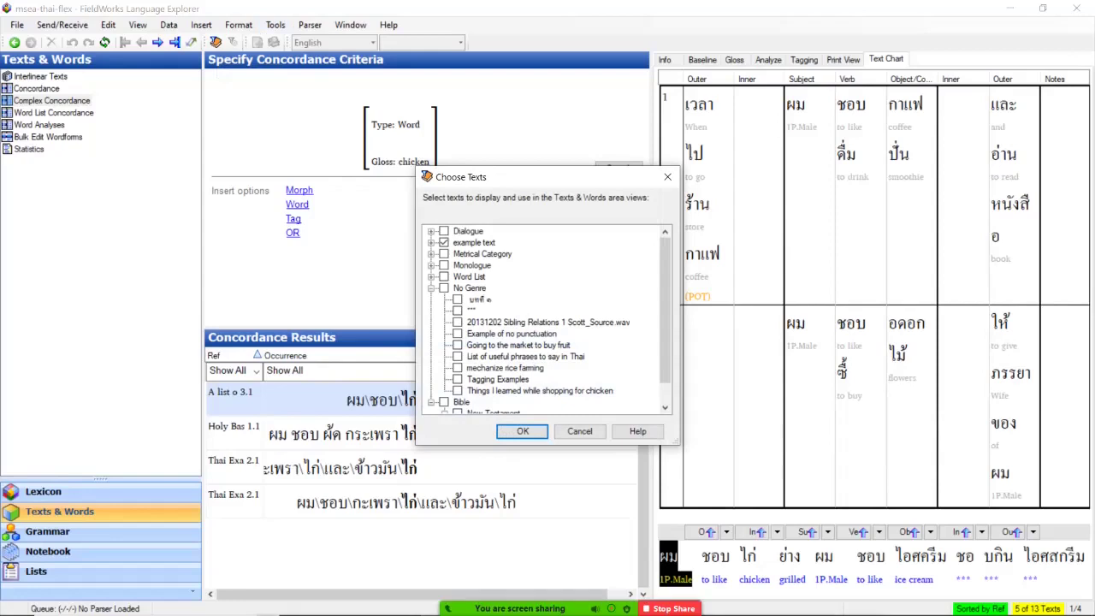
{"action": "left_click", "coordinate": [444, 287]}
{"action": "left_click", "coordinate": [522, 431]}
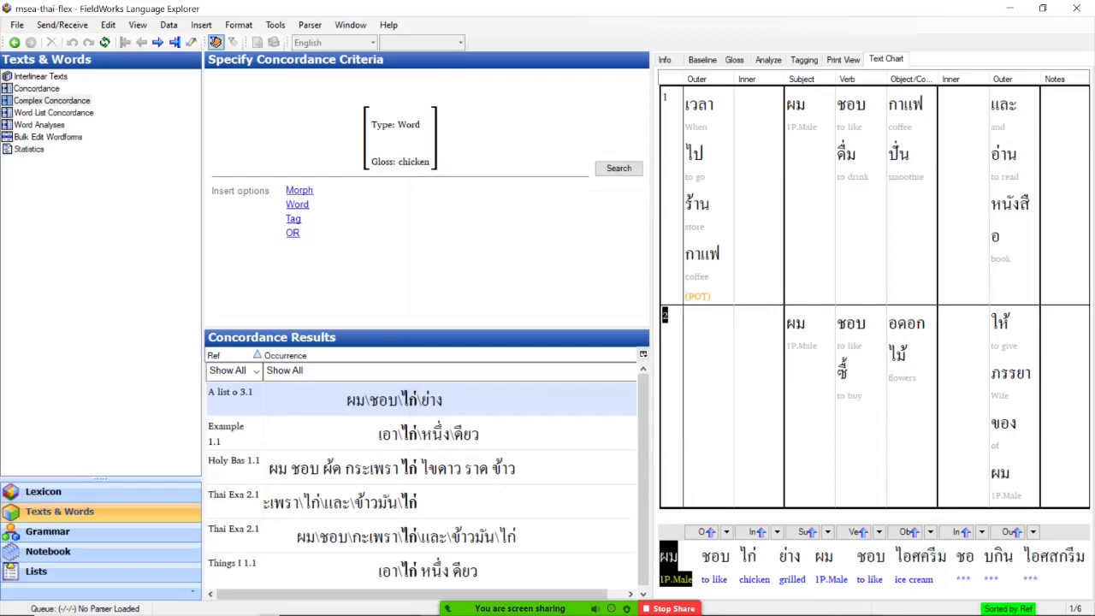
Step: Exclude the No Genre texts from the chosen texts again
{"action": "left_click", "coordinate": [215, 42]}
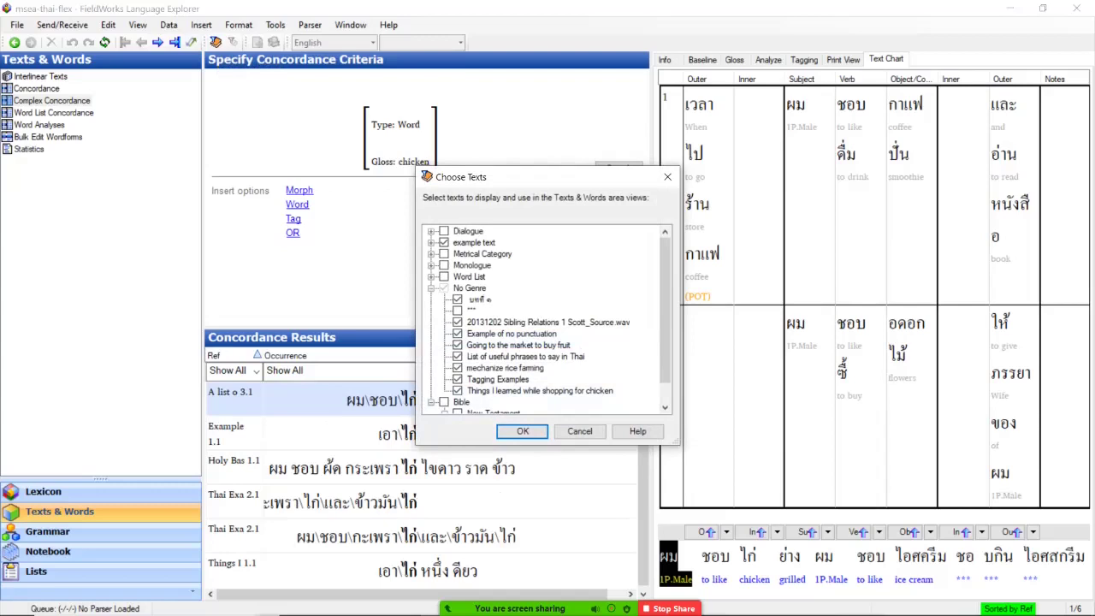
{"action": "left_click", "coordinate": [444, 288]}
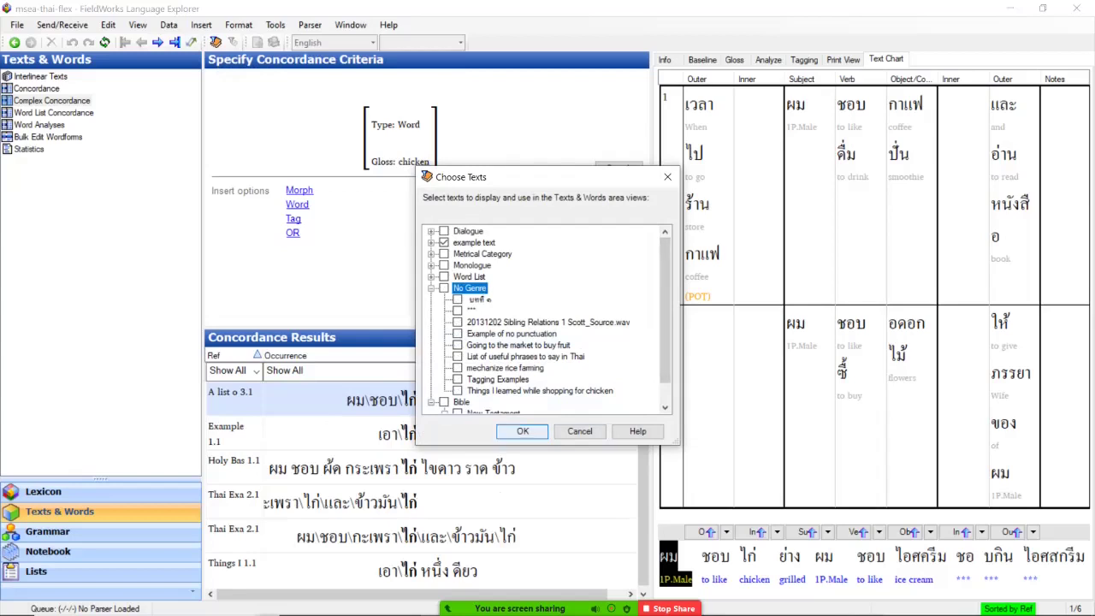
{"action": "key", "text": "Return"}
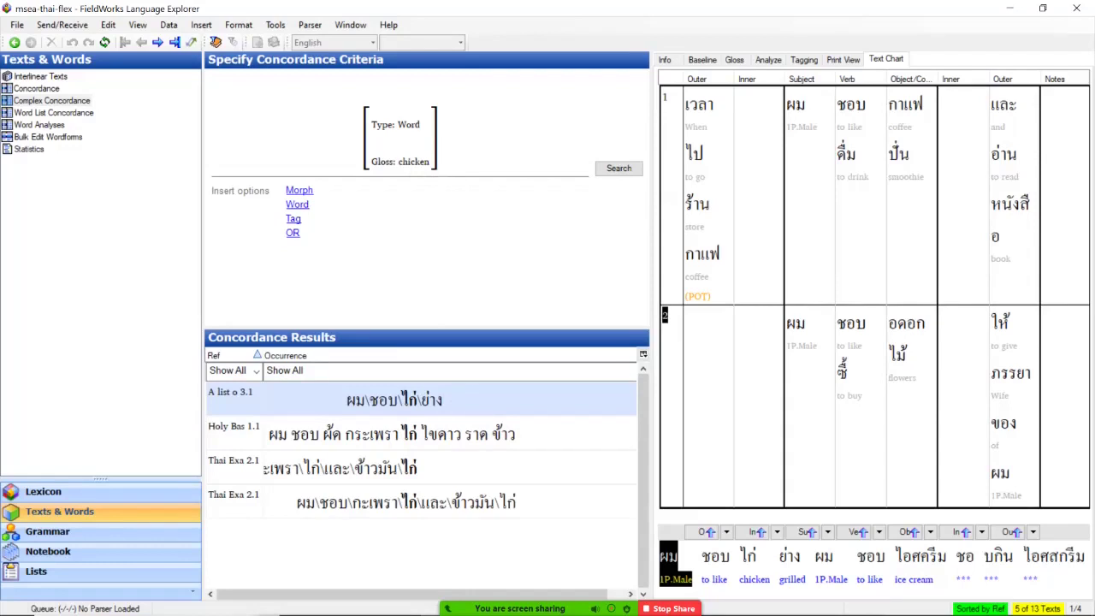
Step: Add a word criterion with category Verb before the chicken criterion and run the complex concordance search
{"action": "left_click", "coordinate": [361, 156]}
{"action": "left_click", "coordinate": [297, 204]}
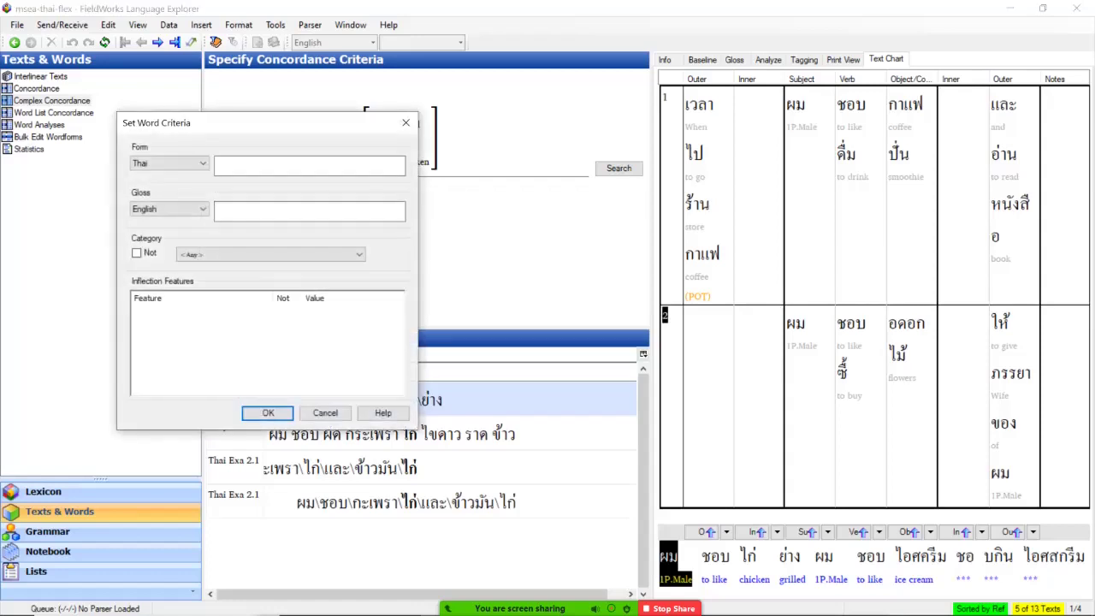
{"action": "left_click", "coordinate": [270, 254]}
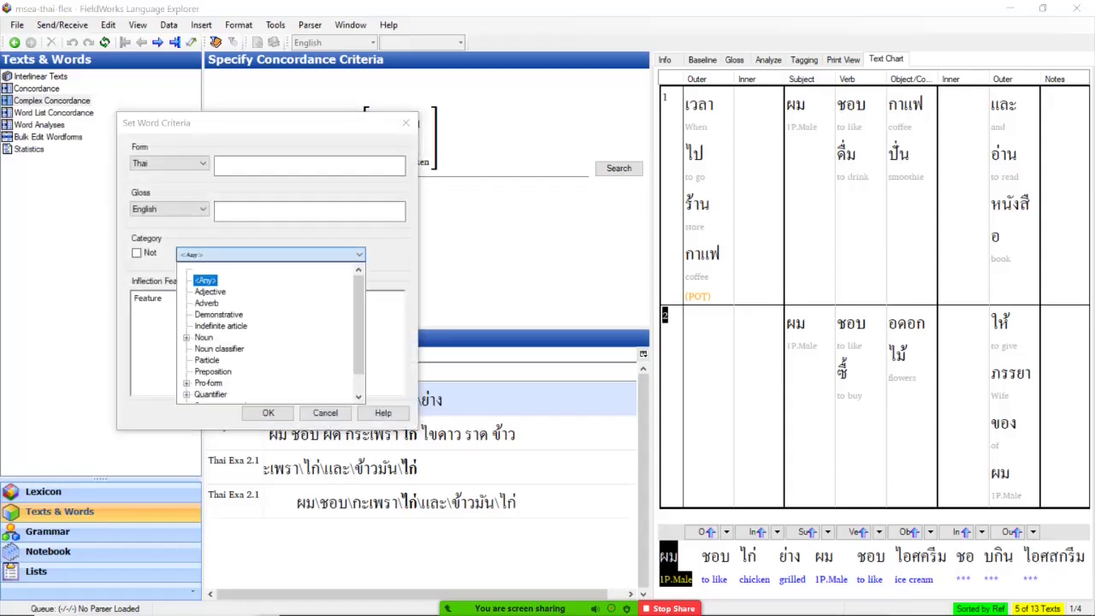
{"action": "scroll", "coordinate": [270, 333], "scroll_direction": "down", "scroll_amount": 1}
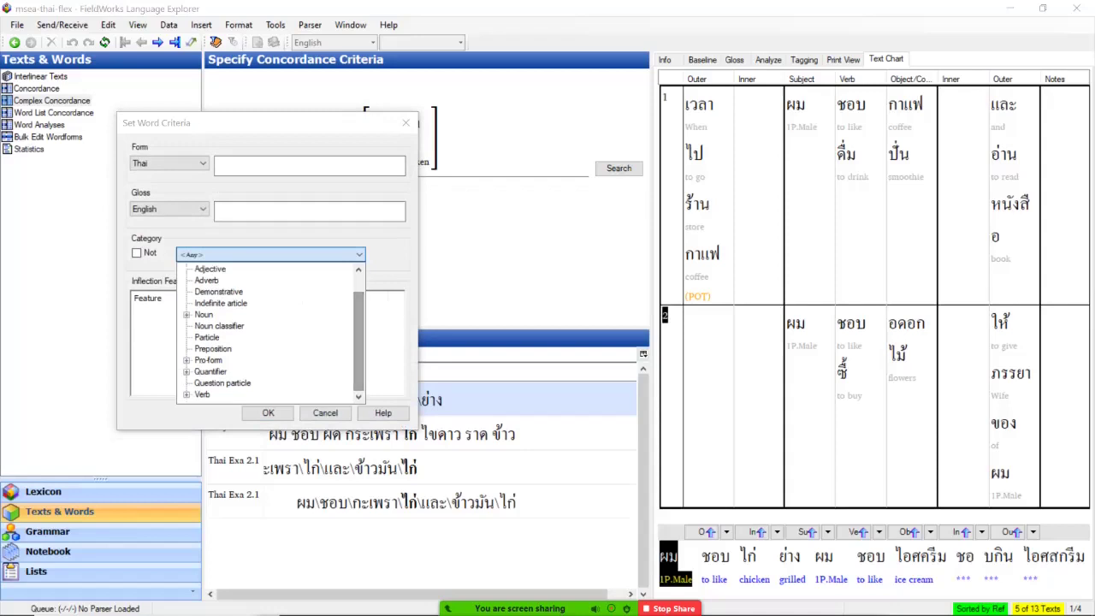
{"action": "left_click", "coordinate": [202, 394]}
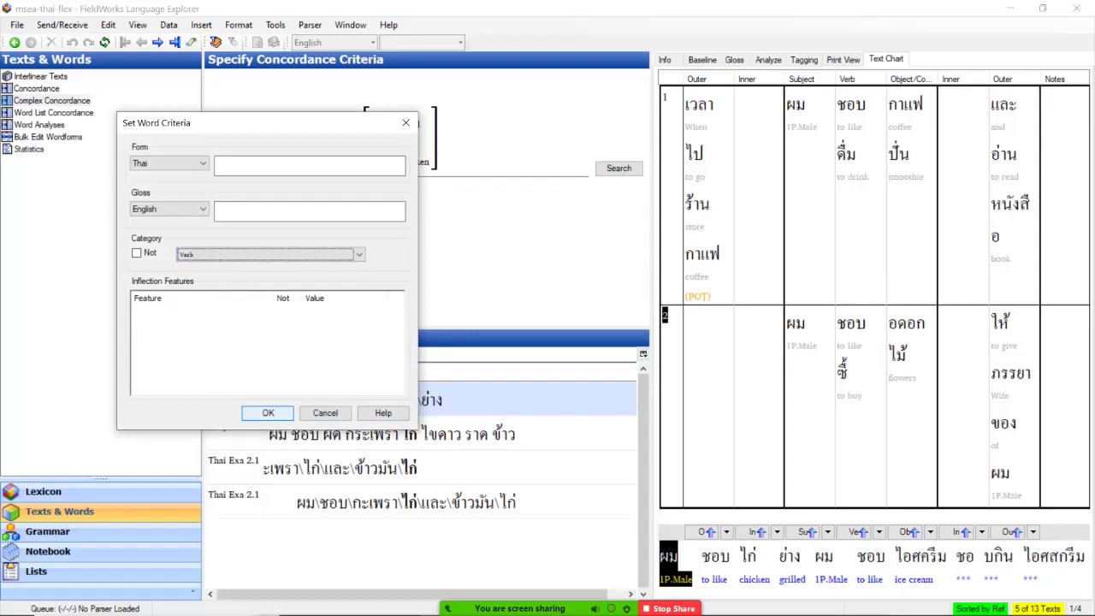
{"action": "left_click", "coordinate": [268, 413]}
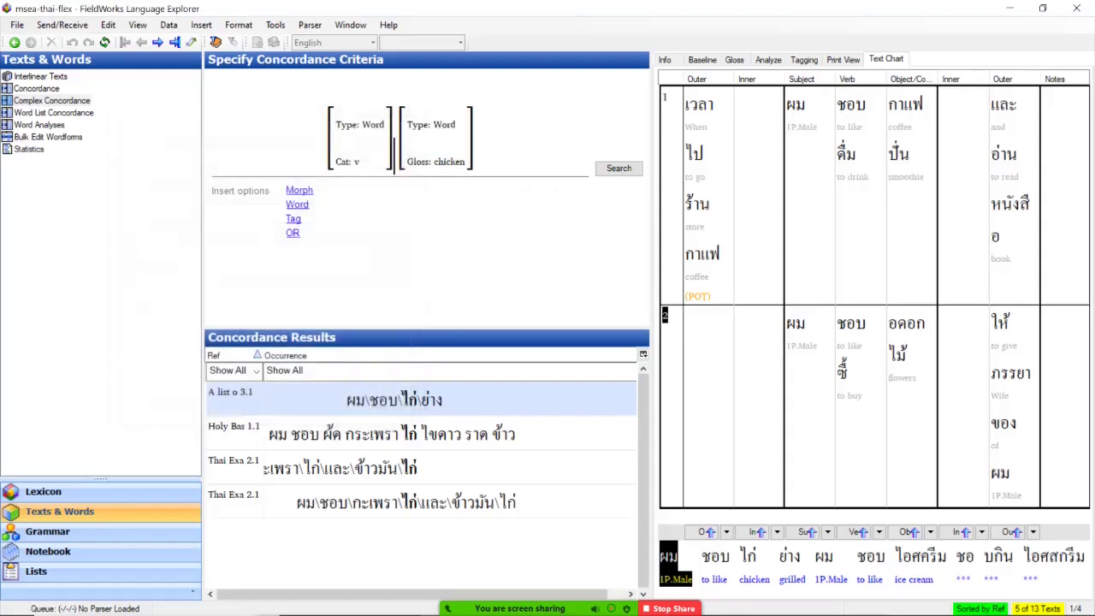
{"action": "key", "text": "Return"}
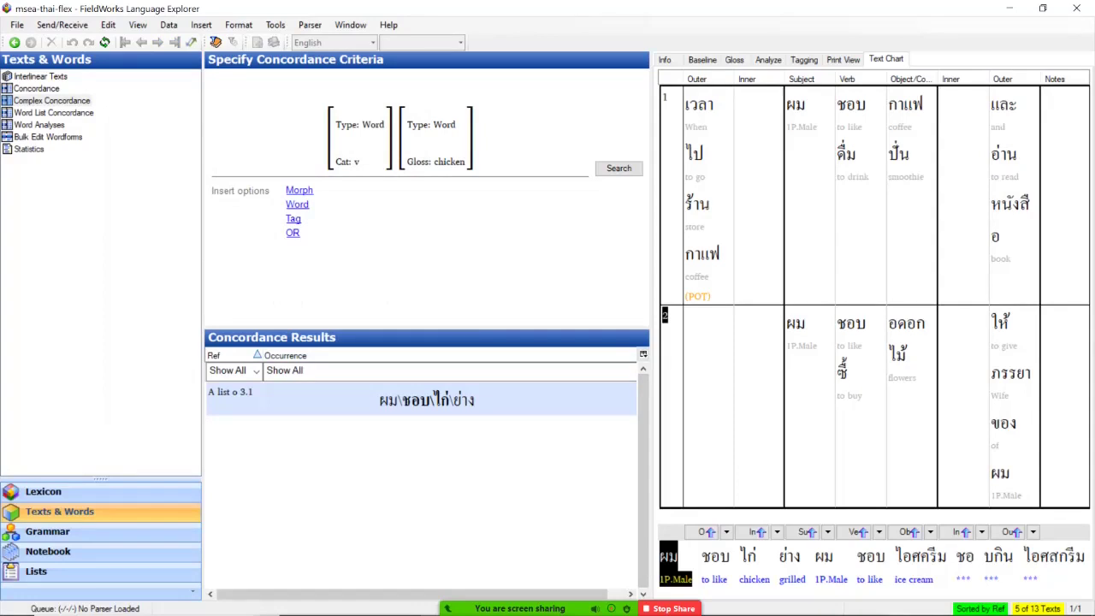
Step: Extend the concordance pattern with an OR followed by a word criterion of category Noun
{"action": "left_click", "coordinate": [293, 233]}
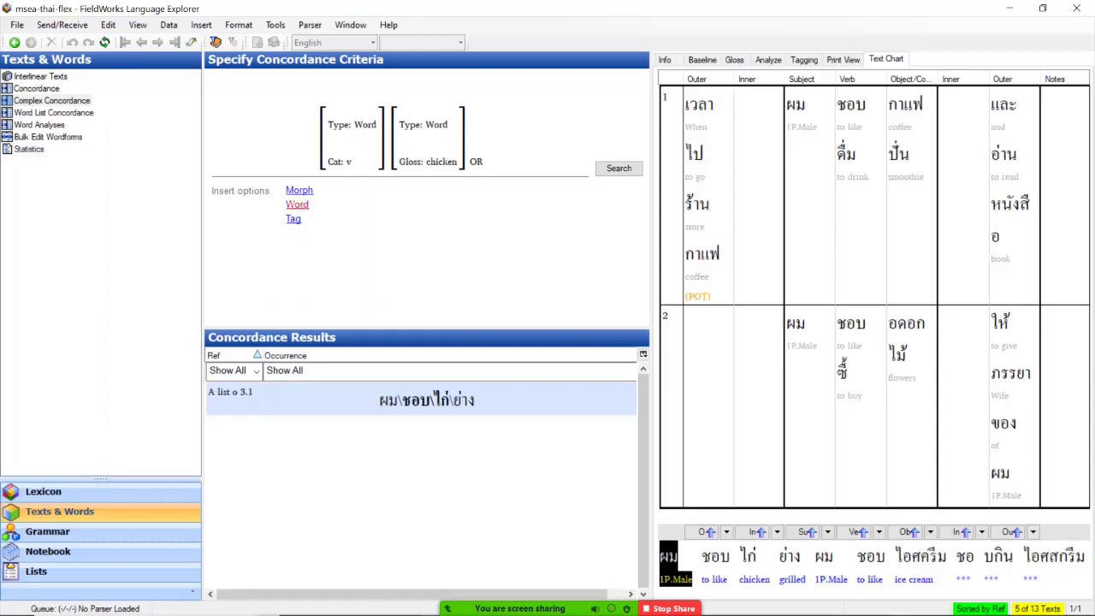
{"action": "left_click", "coordinate": [297, 203]}
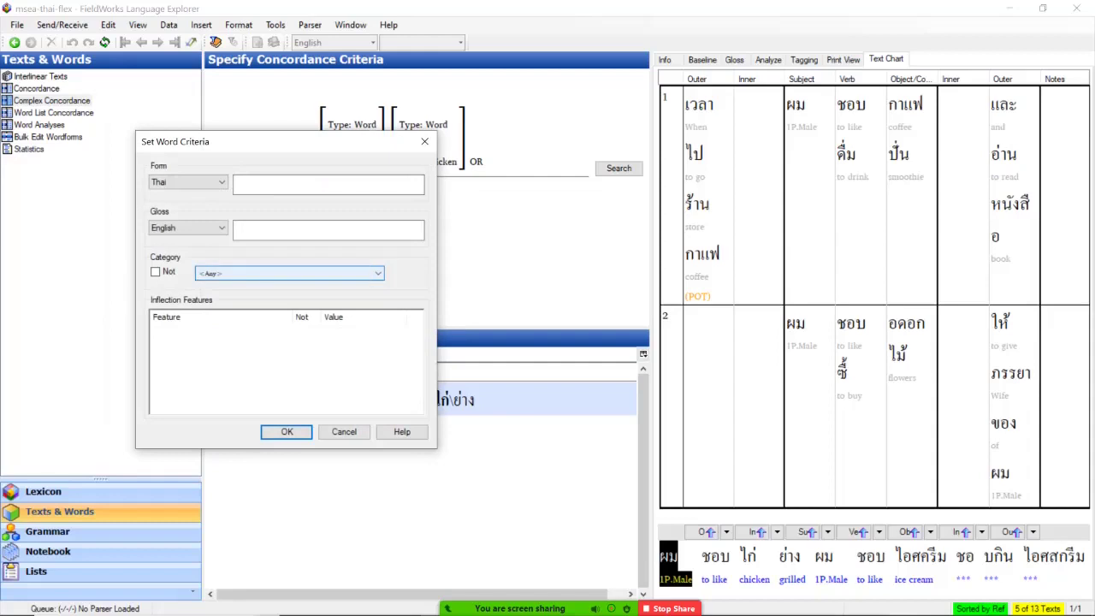
{"action": "key", "text": "alt+Down"}
{"action": "key", "text": "n"}
{"action": "key", "text": "Return"}
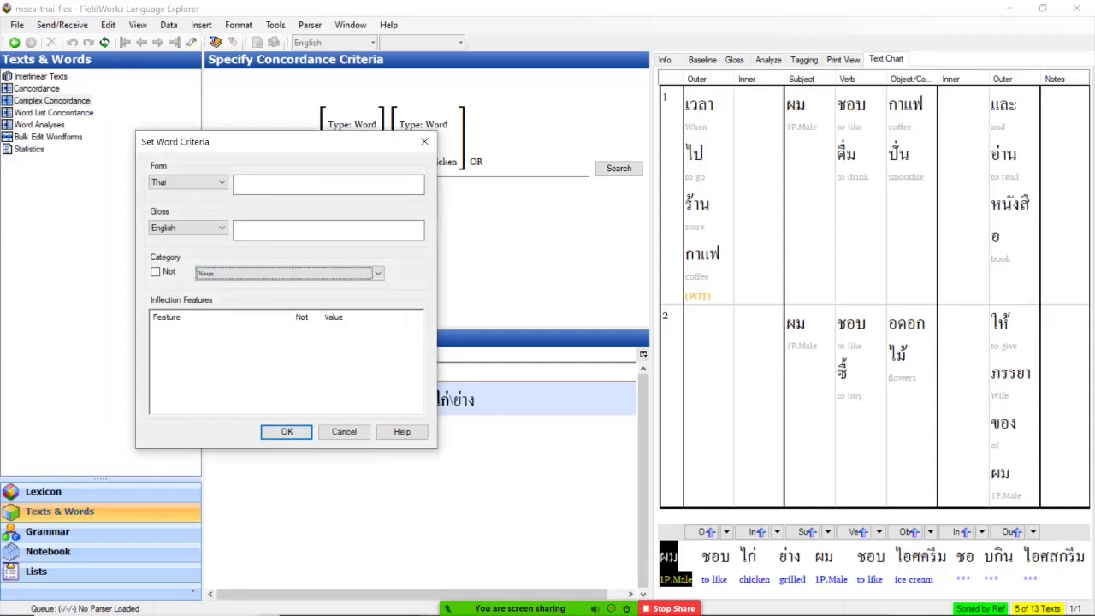
{"action": "key", "text": "Return"}
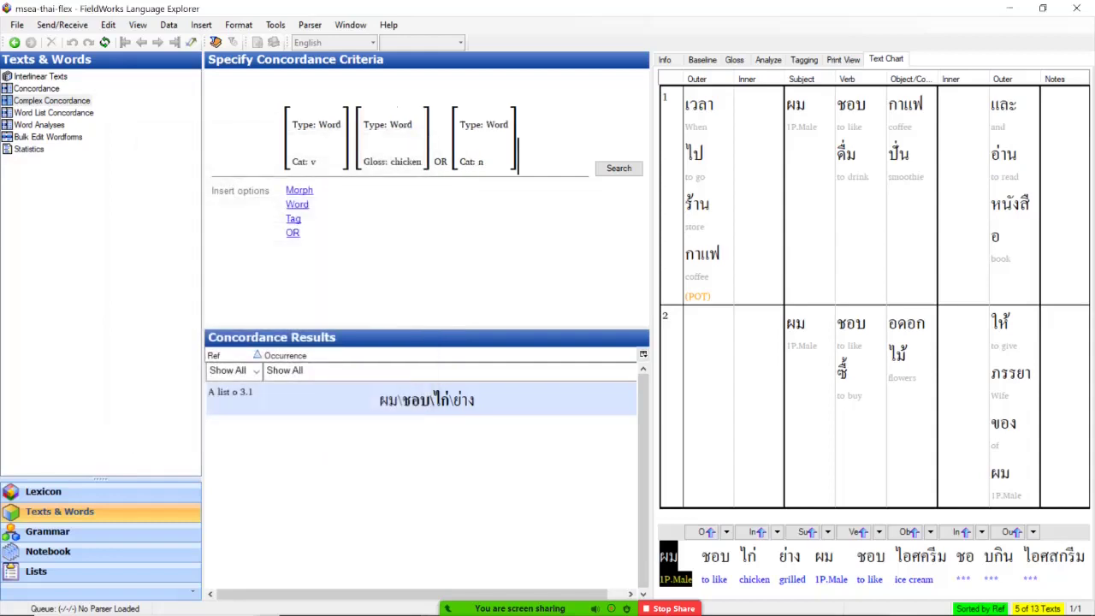
Step: Add a word criterion with the English gloss chicken after the noun criterion and run the complex concordance search
{"action": "left_click", "coordinate": [297, 204]}
{"action": "left_click", "coordinate": [218, 119]}
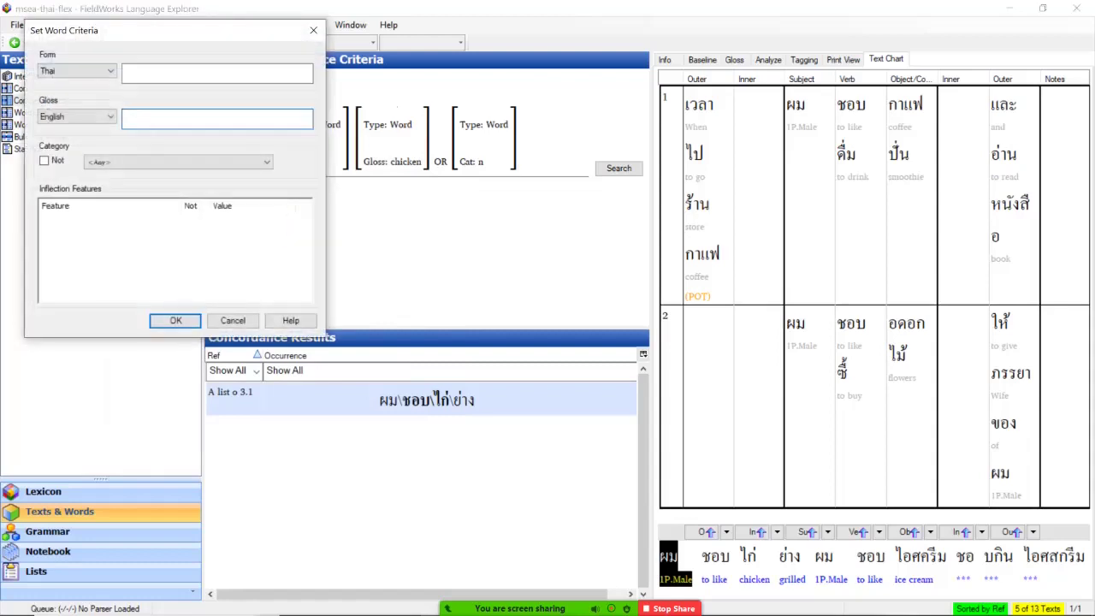
{"action": "type", "text": "chicken"}
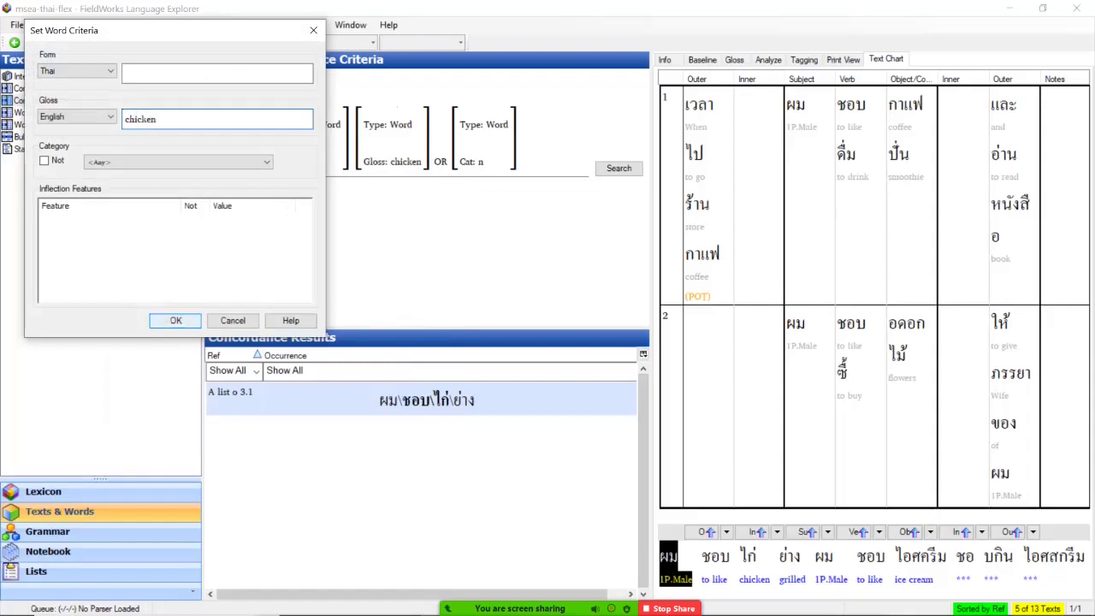
{"action": "key", "text": "Return"}
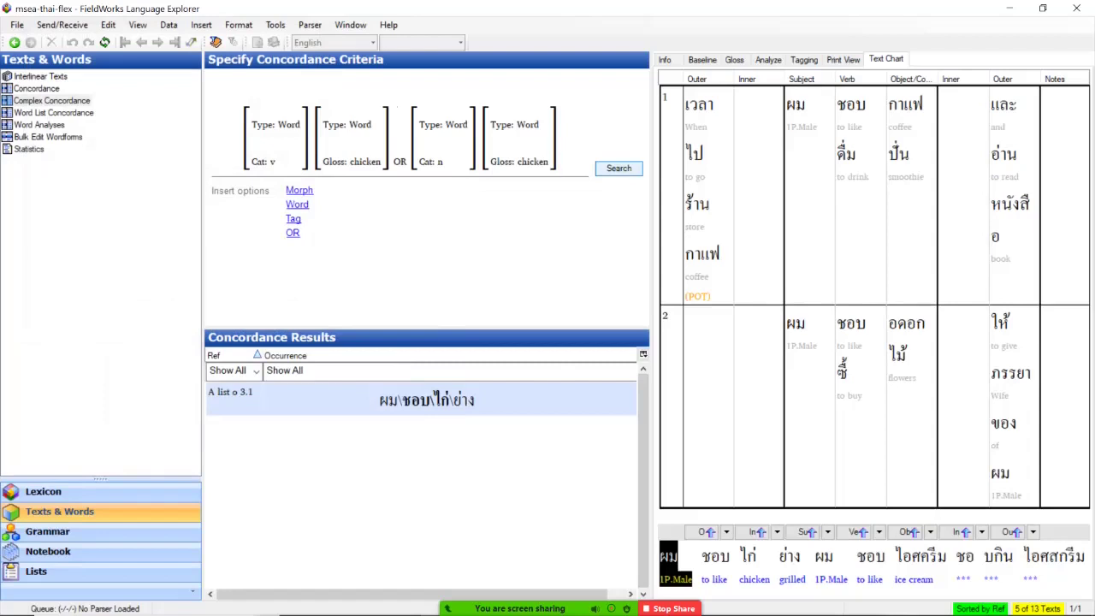
{"action": "left_click", "coordinate": [619, 167]}
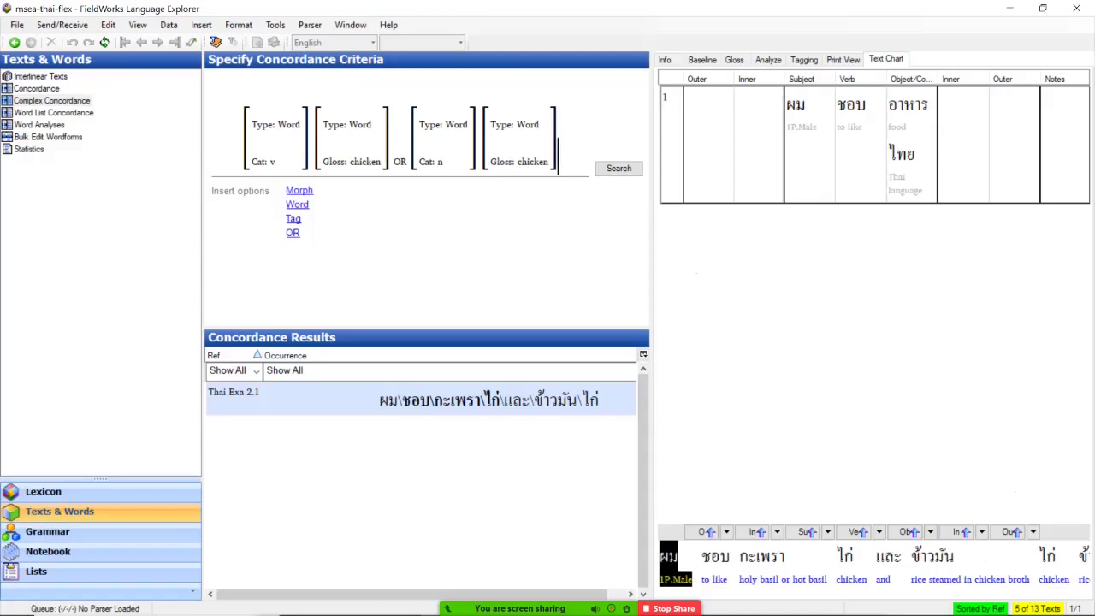
Step: Clear all criteria from the complex concordance pattern
{"action": "key", "text": "BackSpace"}
{"action": "key", "text": "BackSpace"}
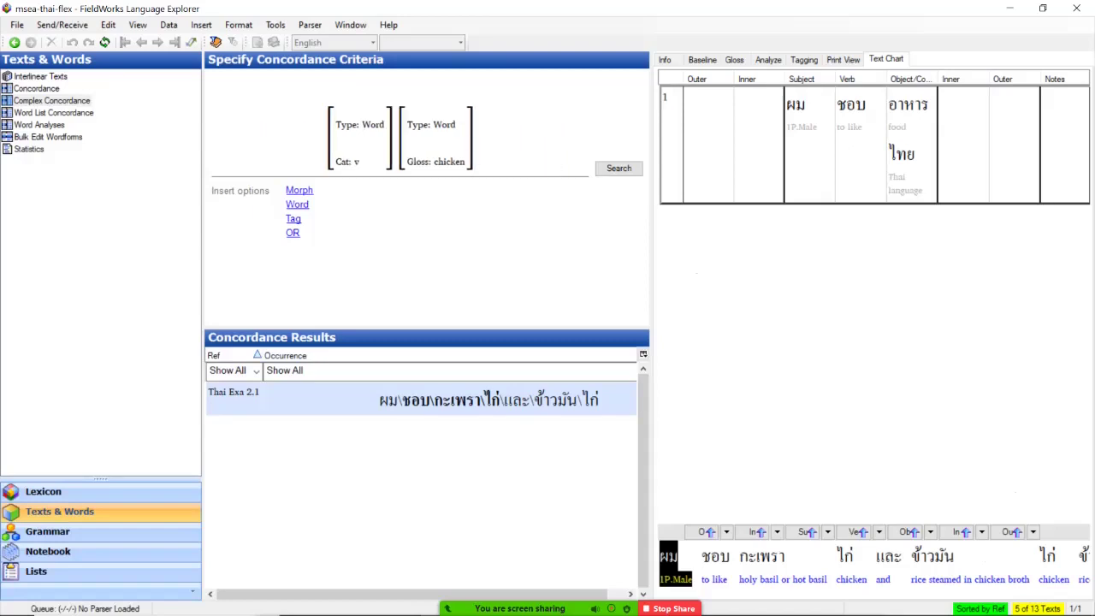
{"action": "key", "text": "BackSpace"}
{"action": "key", "text": "BackSpace"}
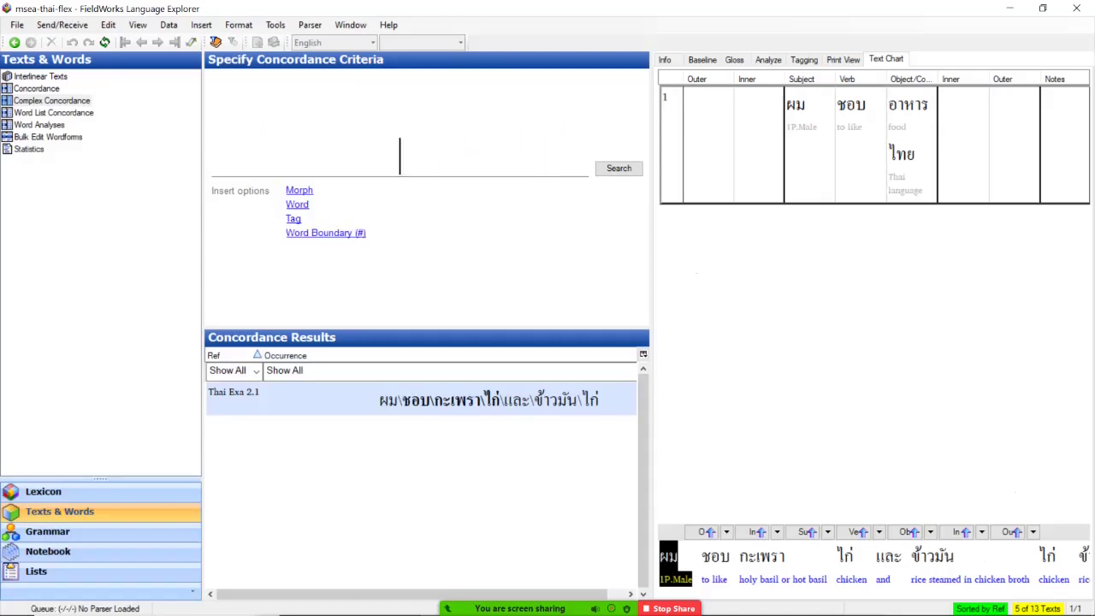
Step: Add a word criterion that excludes the category Verb to the empty concordance pattern
{"action": "left_click", "coordinate": [297, 205]}
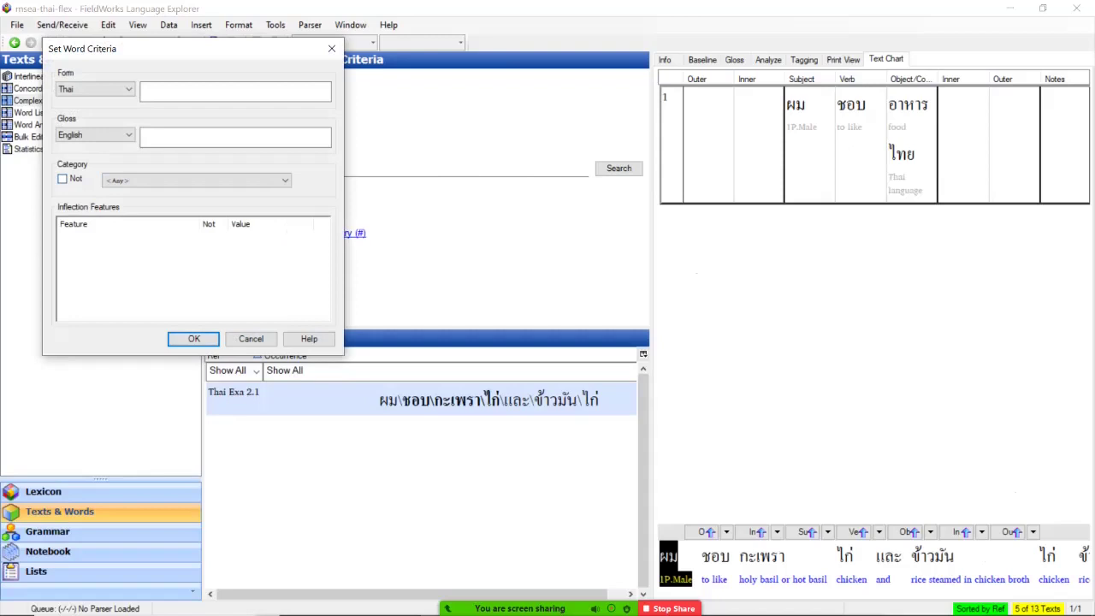
{"action": "left_click", "coordinate": [62, 178]}
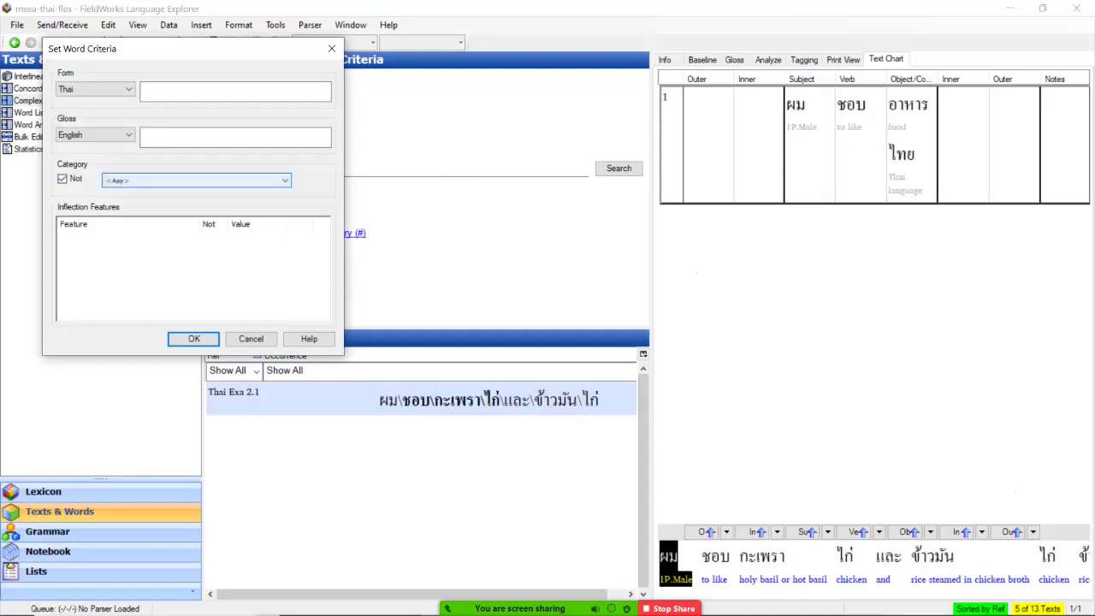
{"action": "left_click", "coordinate": [196, 181]}
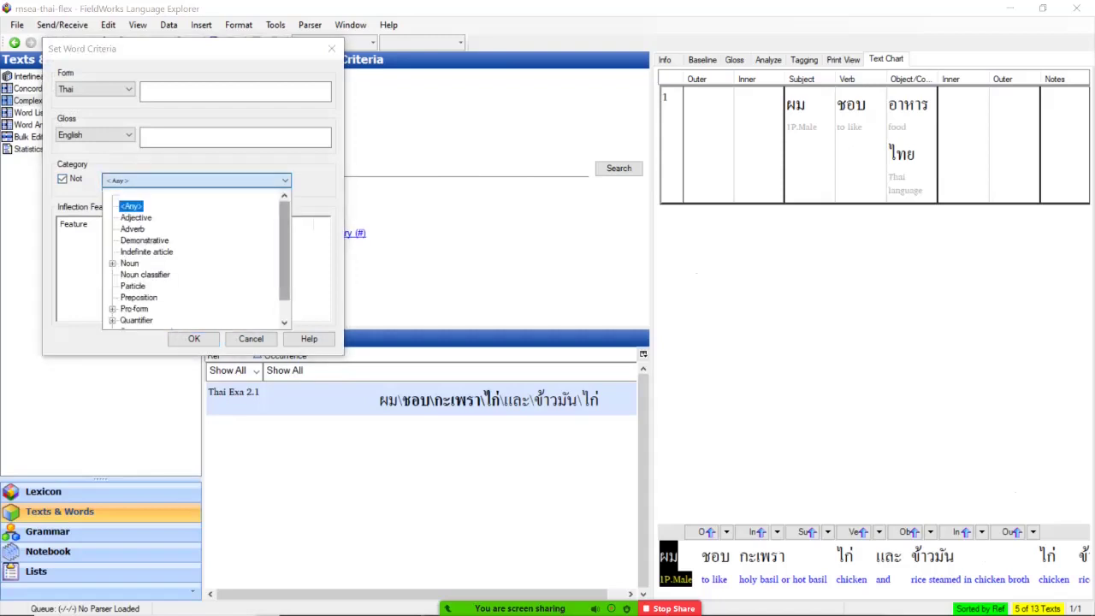
{"action": "scroll", "coordinate": [197, 257], "scroll_direction": "down", "scroll_amount": 2}
{"action": "left_click", "coordinate": [128, 320]}
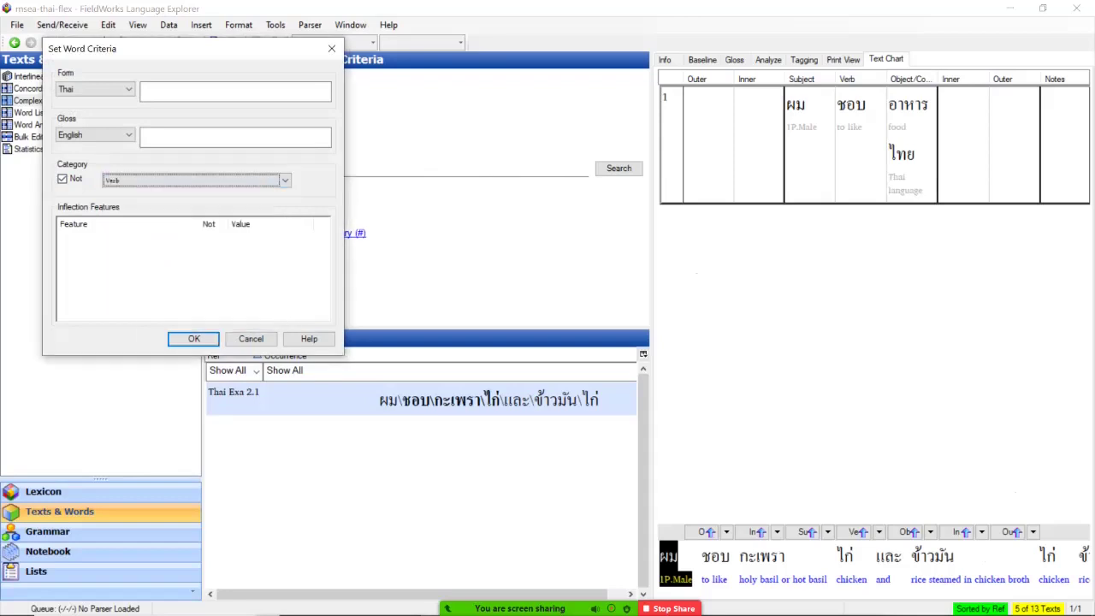
{"action": "left_click", "coordinate": [194, 339]}
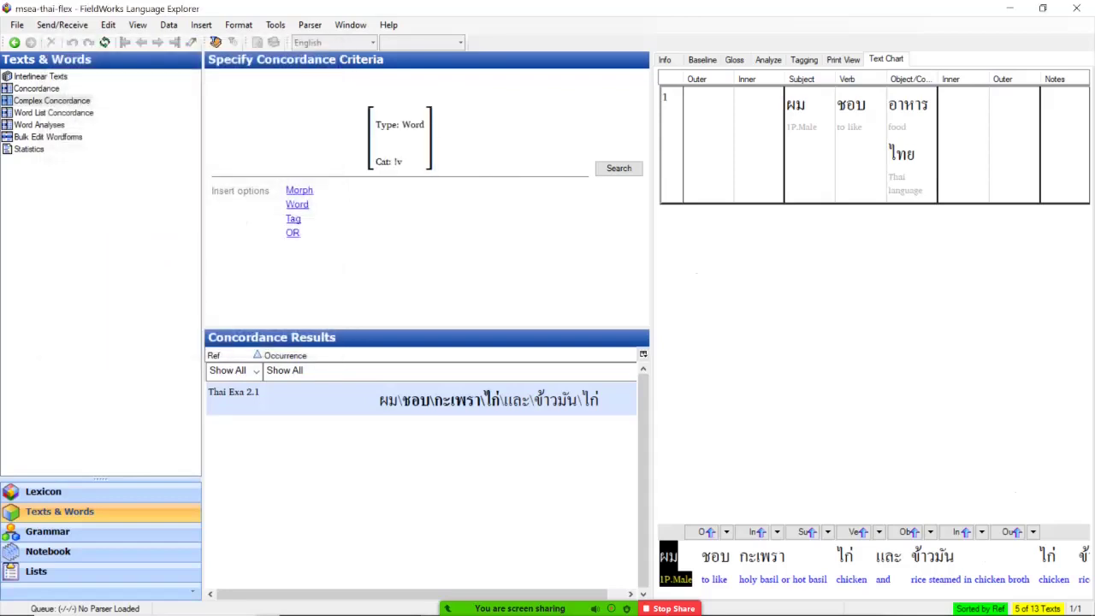
Step: Add a second word criterion with the lowercase English gloss chicken and run the complex concordance search
{"action": "left_click", "coordinate": [297, 205]}
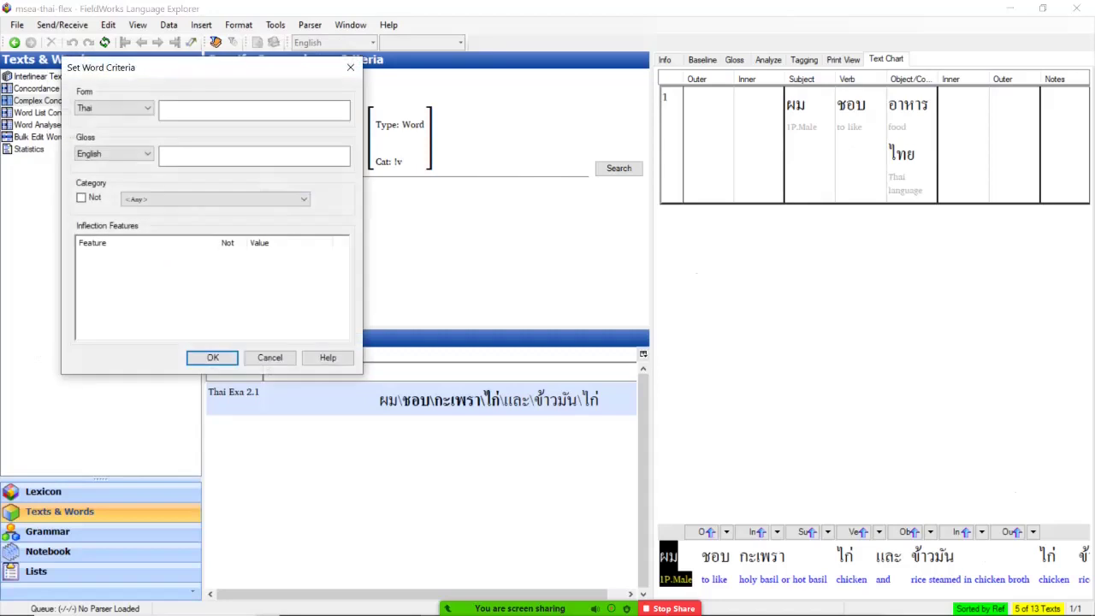
{"action": "left_click", "coordinate": [168, 155]}
{"action": "type", "text": "Ch"}
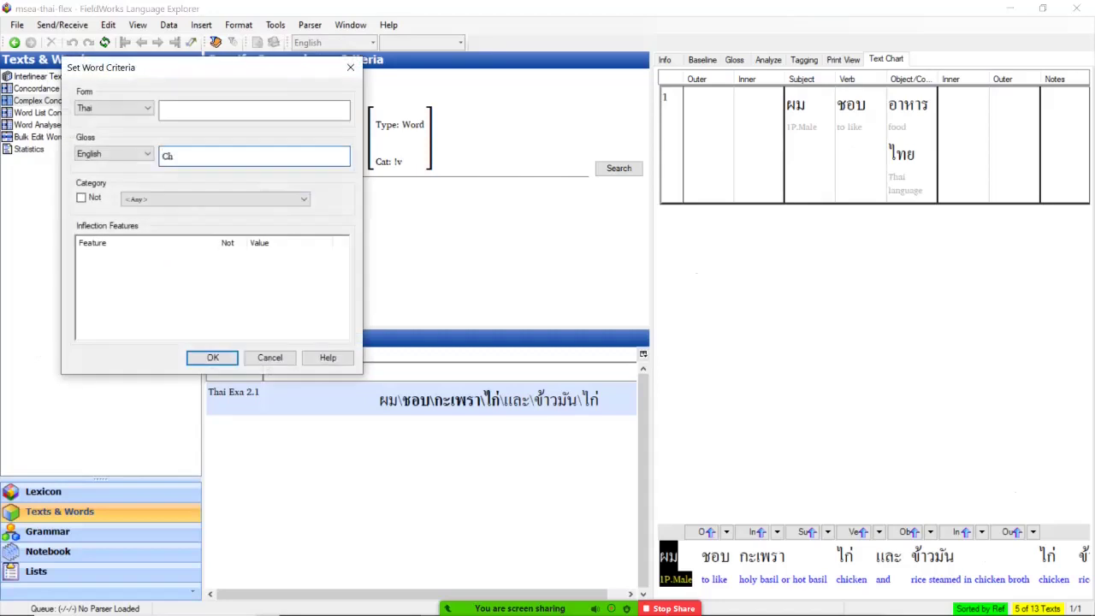
{"action": "key", "text": "BackSpace"}
{"action": "key", "text": "BackSpace"}
{"action": "type", "text": "chicken"}
{"action": "key", "text": "Return"}
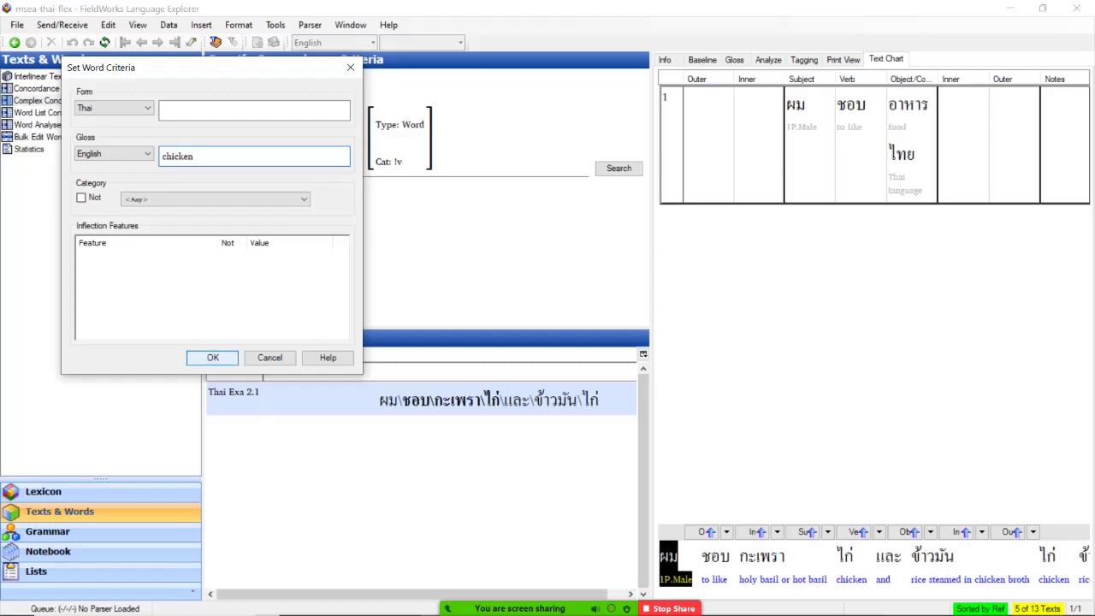
{"action": "key", "text": "Return"}
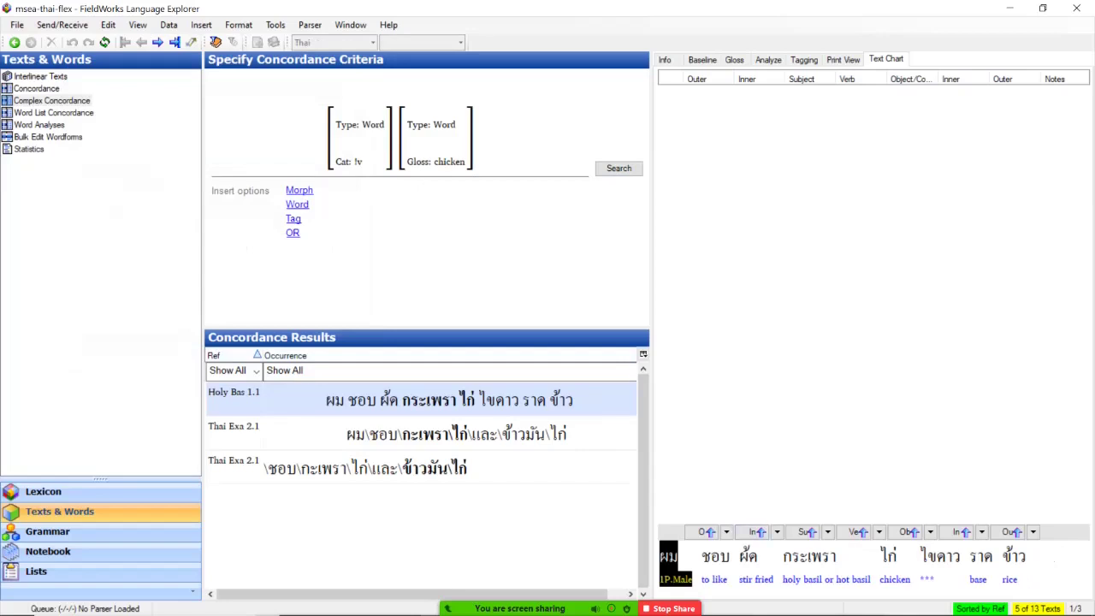
Step: Examine the Holy Basil text behind the selected result in its info, baseline, gloss and analysis views
{"action": "left_click", "coordinate": [663, 59]}
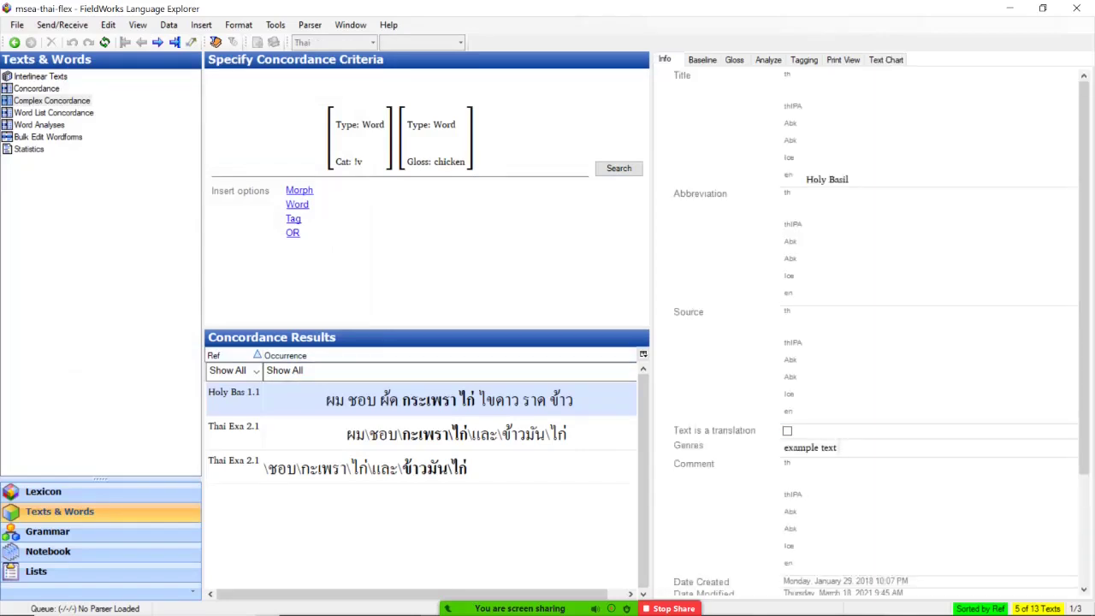
{"action": "left_click", "coordinate": [701, 59]}
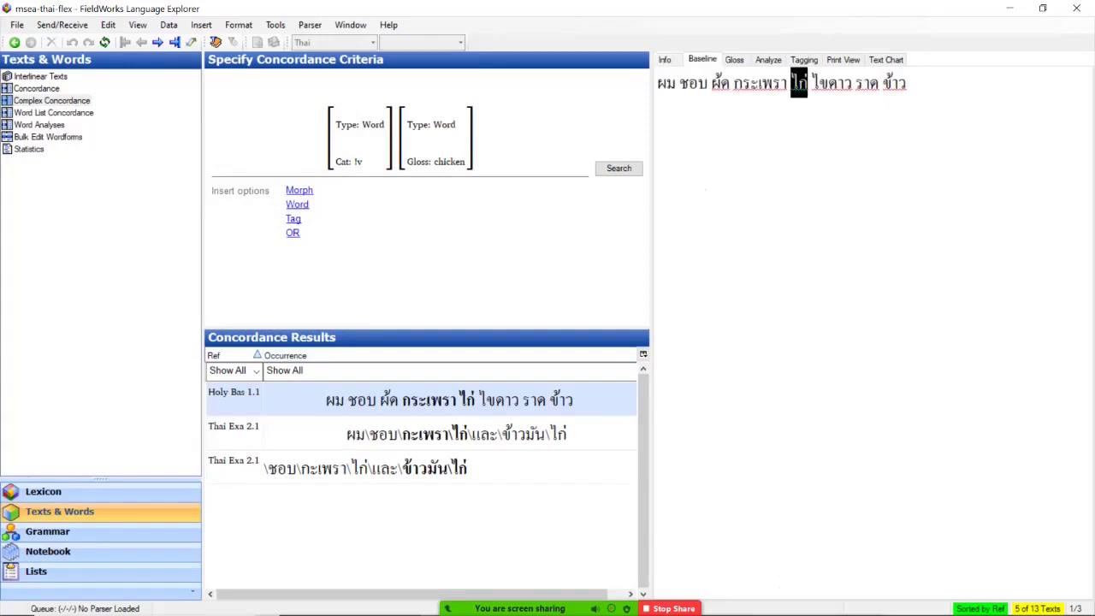
{"action": "left_click", "coordinate": [734, 60]}
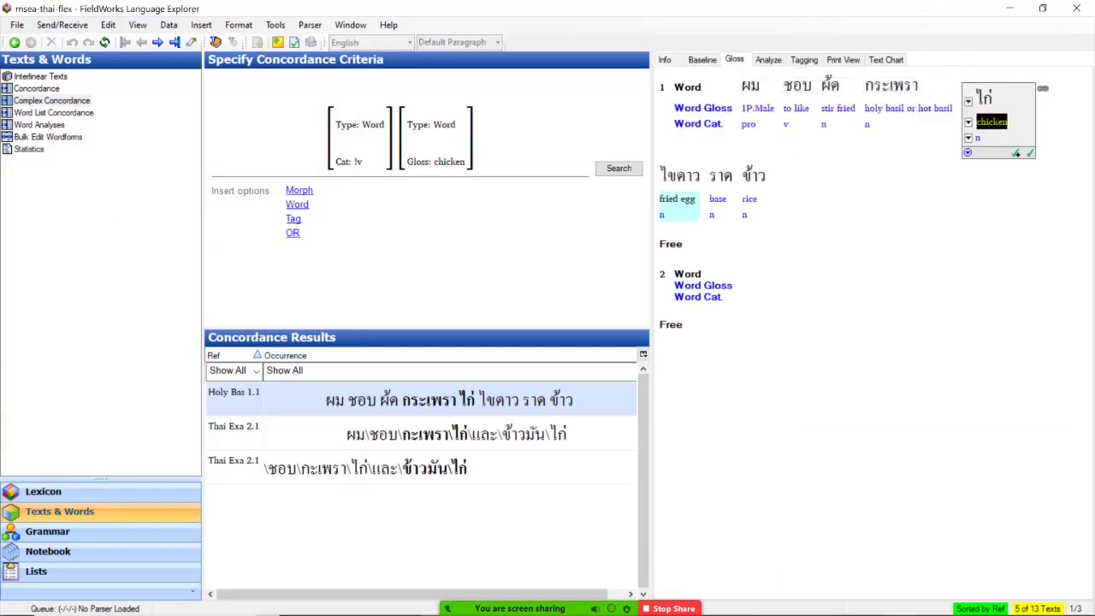
{"action": "left_click", "coordinate": [768, 59]}
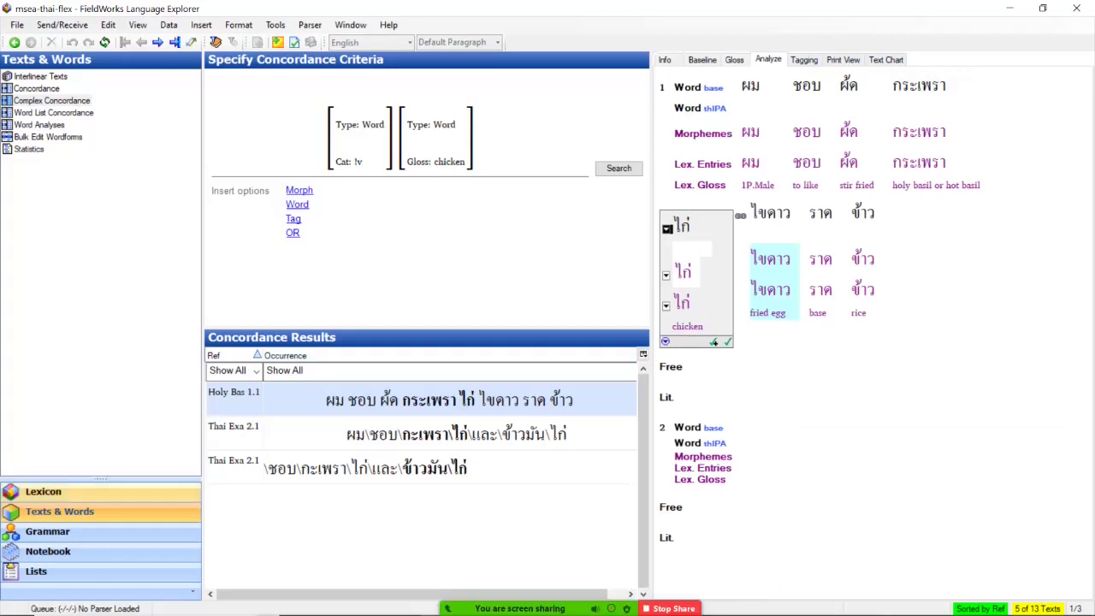
Step: Switch to the Lexicon and filter the entries to those whose gloss contains chicken anywhere
{"action": "left_click", "coordinate": [42, 491]}
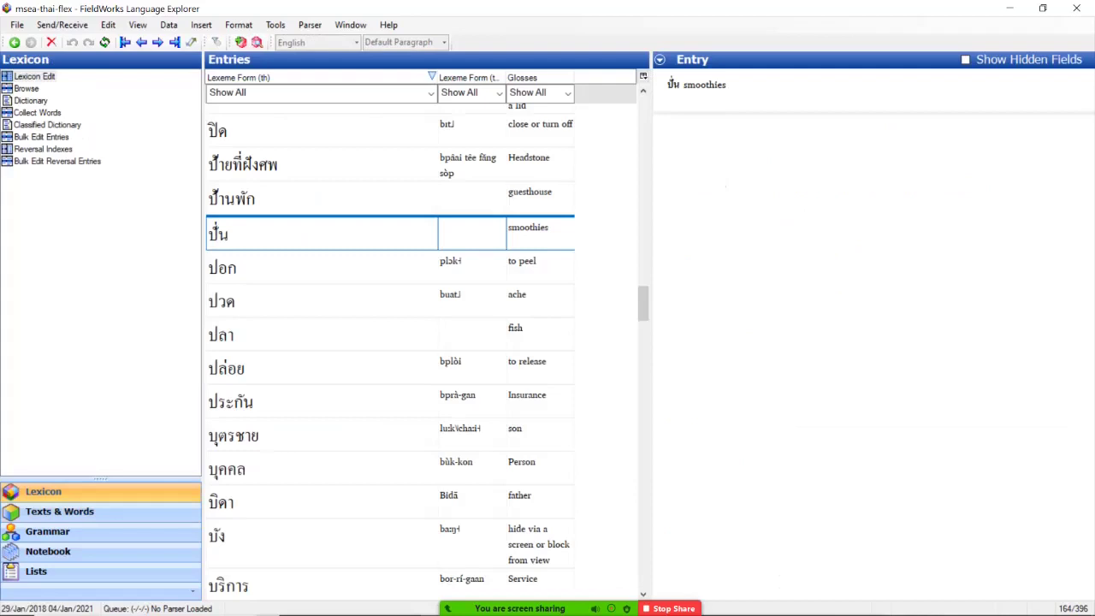
{"action": "left_click", "coordinate": [567, 93]}
{"action": "key", "text": "Down"}
{"action": "key", "text": "Return"}
{"action": "type", "text": "Chicken"}
{"action": "key", "text": "BackSpace"}
{"action": "key", "text": "BackSpace"}
{"action": "key", "text": "BackSpace"}
{"action": "key", "text": "BackSpace"}
{"action": "key", "text": "BackSpace"}
{"action": "key", "text": "BackSpace"}
{"action": "key", "text": "BackSpace"}
{"action": "type", "text": "chicken"}
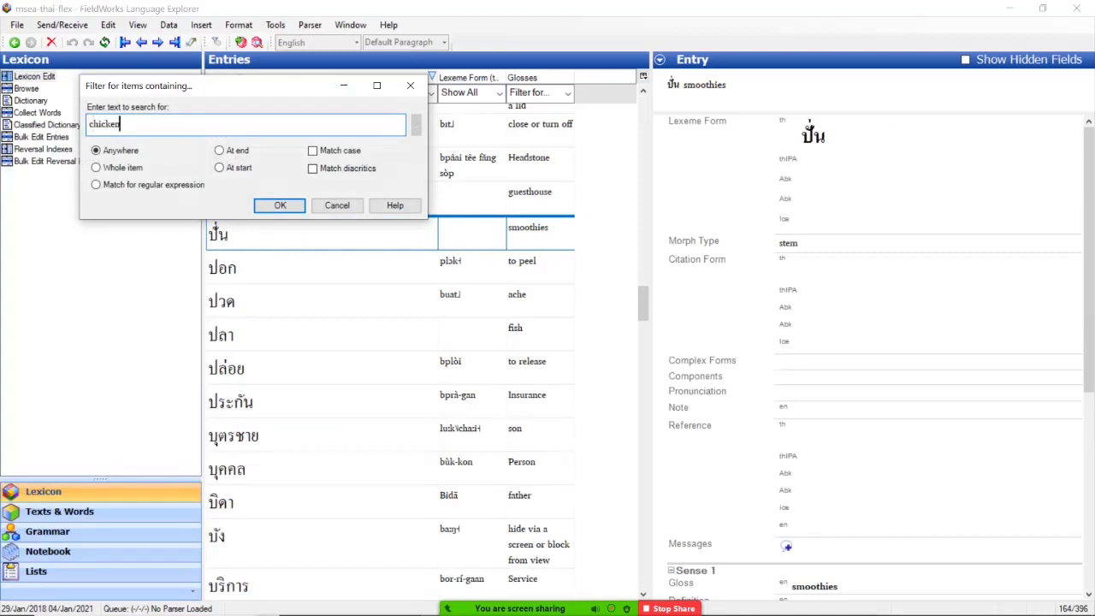
{"action": "key", "text": "Return"}
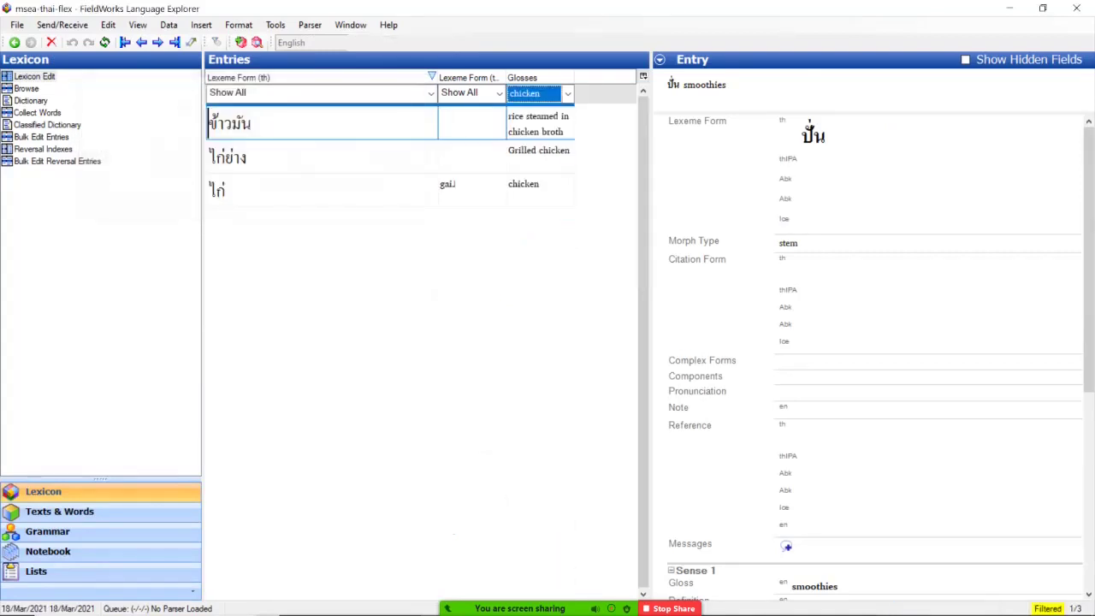
Step: Open the entry glossed simply chicken and delete the example sentence from its Sense 1
{"action": "left_click", "coordinate": [523, 185]}
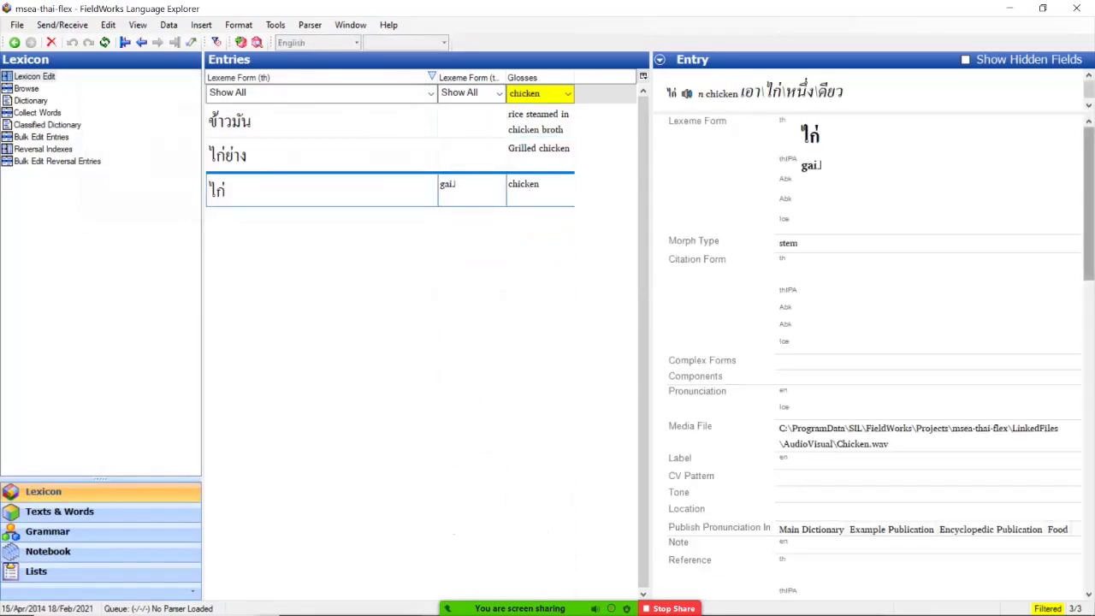
{"action": "scroll", "coordinate": [873, 360], "scroll_direction": "down", "scroll_amount": 5}
{"action": "scroll", "coordinate": [873, 359], "scroll_direction": "down", "scroll_amount": 4}
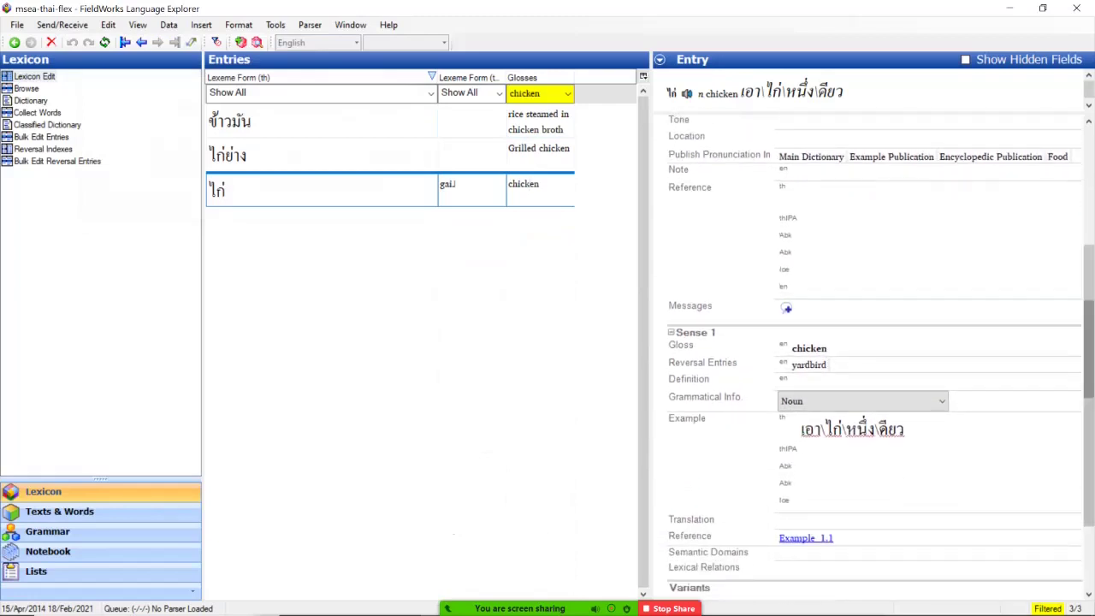
{"action": "left_click", "coordinate": [841, 430]}
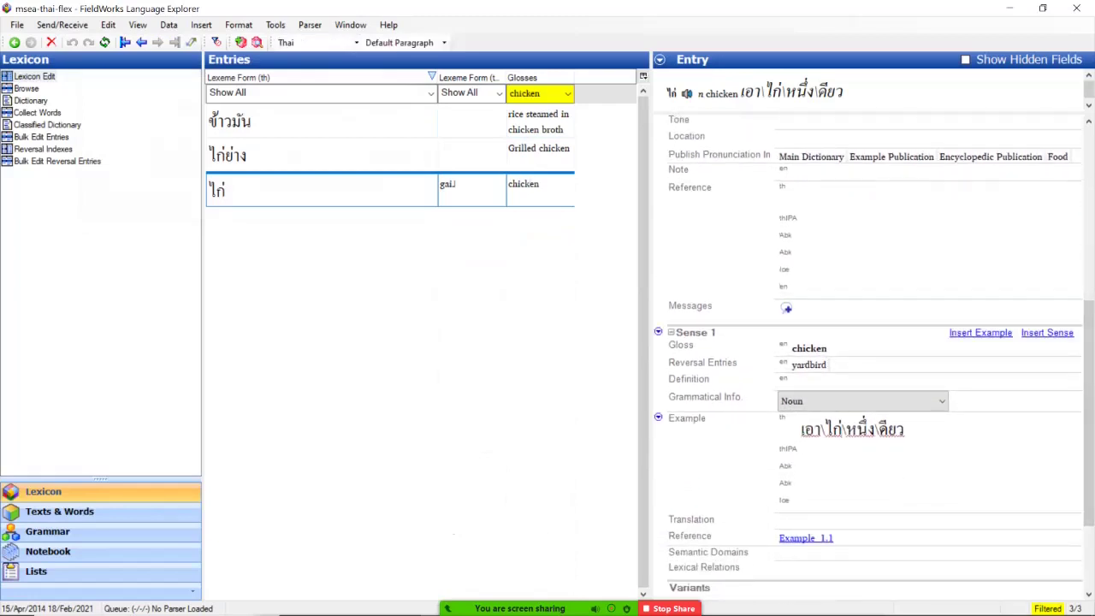
{"action": "left_click", "coordinate": [658, 418]}
{"action": "key", "text": "Down"}
{"action": "key", "text": "Down"}
{"action": "key", "text": "Down"}
{"action": "key", "text": "Down"}
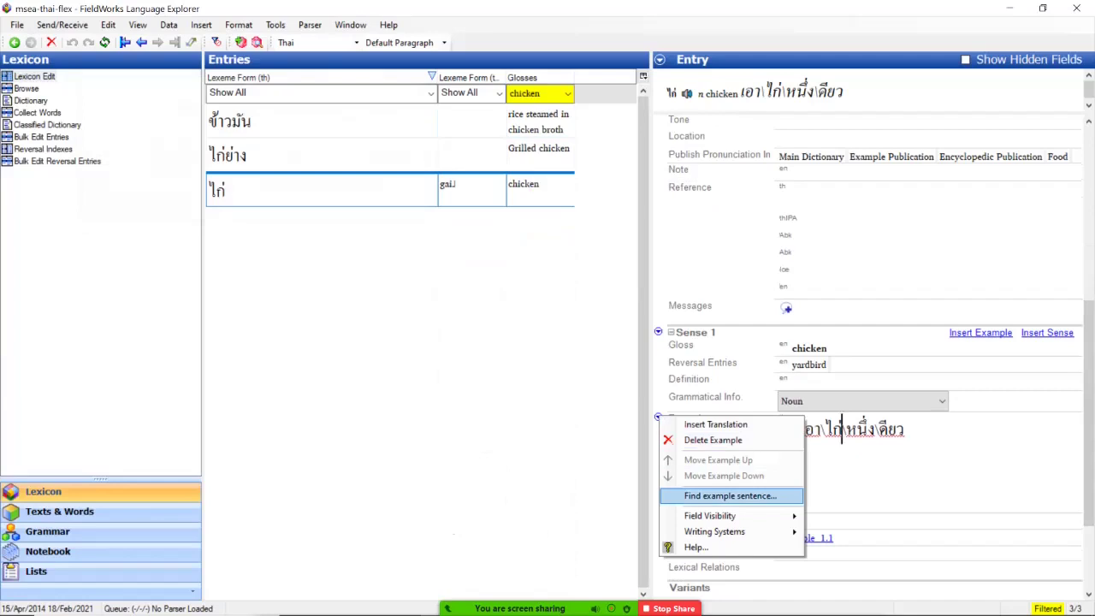
{"action": "key", "text": "Up"}
{"action": "key", "text": "Up"}
{"action": "key", "text": "Up"}
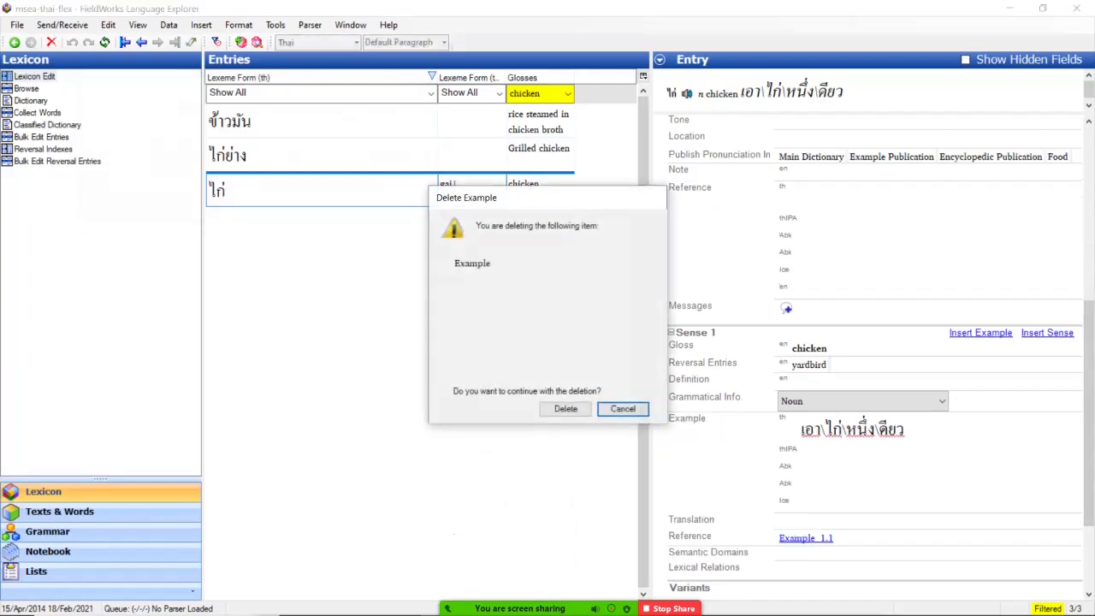
{"action": "left_click", "coordinate": [560, 408]}
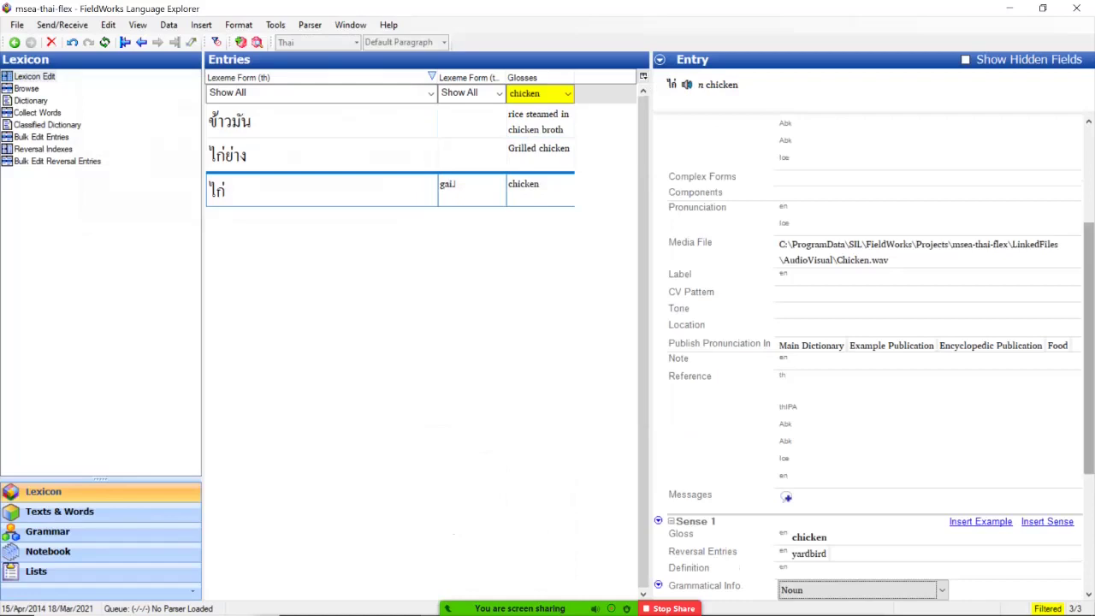
Step: Find an example sentence for Sense 1 of the chicken entry and add the Thai Exa 2.1 sentence ending in ไก่
{"action": "scroll", "coordinate": [873, 356], "scroll_direction": "down", "scroll_amount": 3}
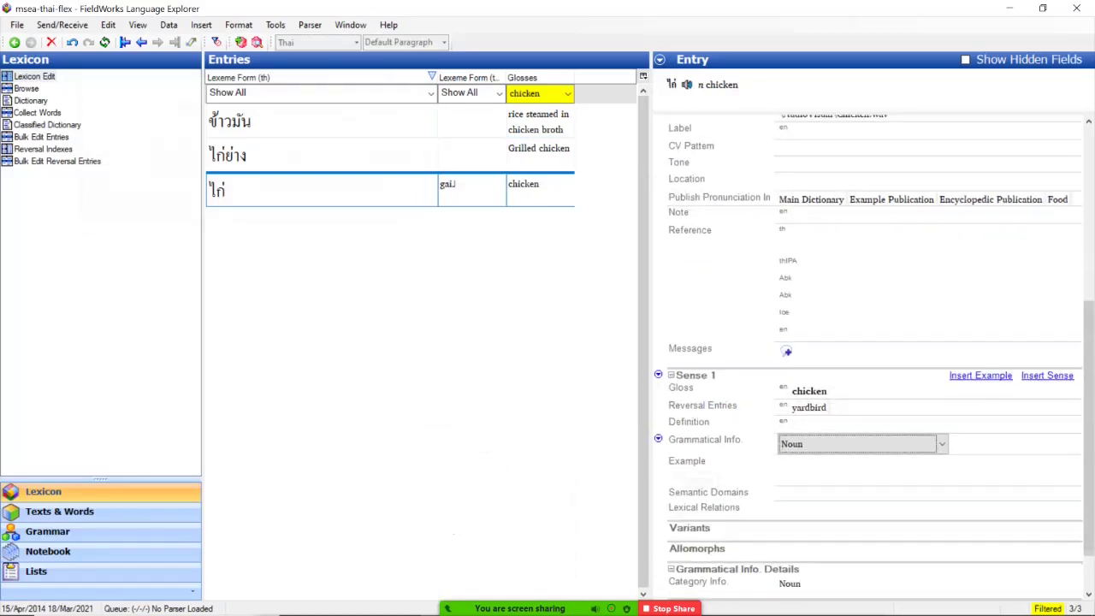
{"action": "right_click", "coordinate": [664, 462]}
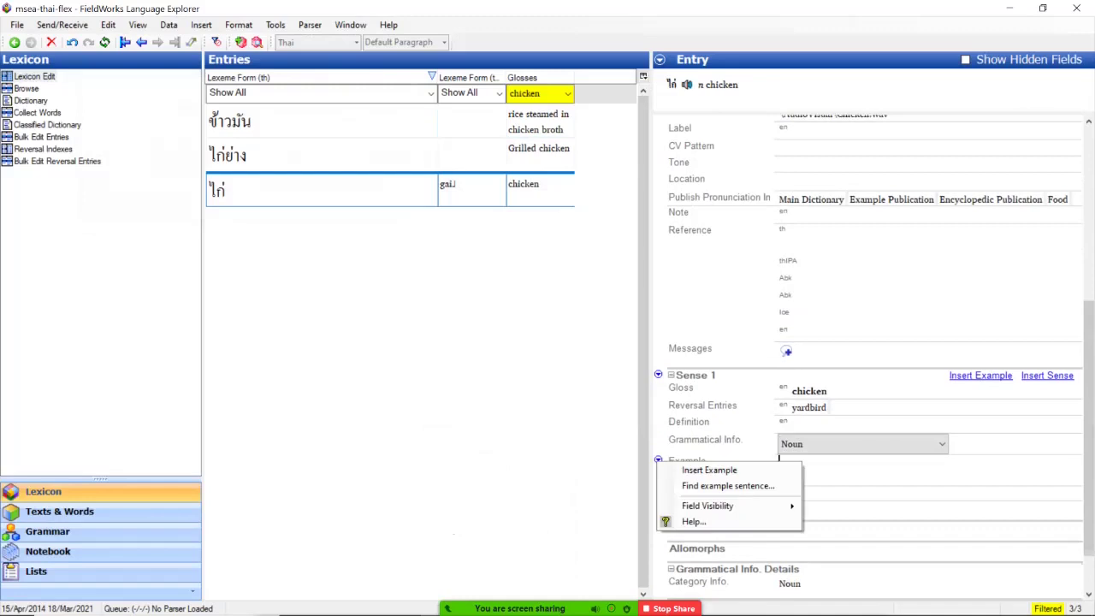
{"action": "left_click", "coordinate": [729, 485]}
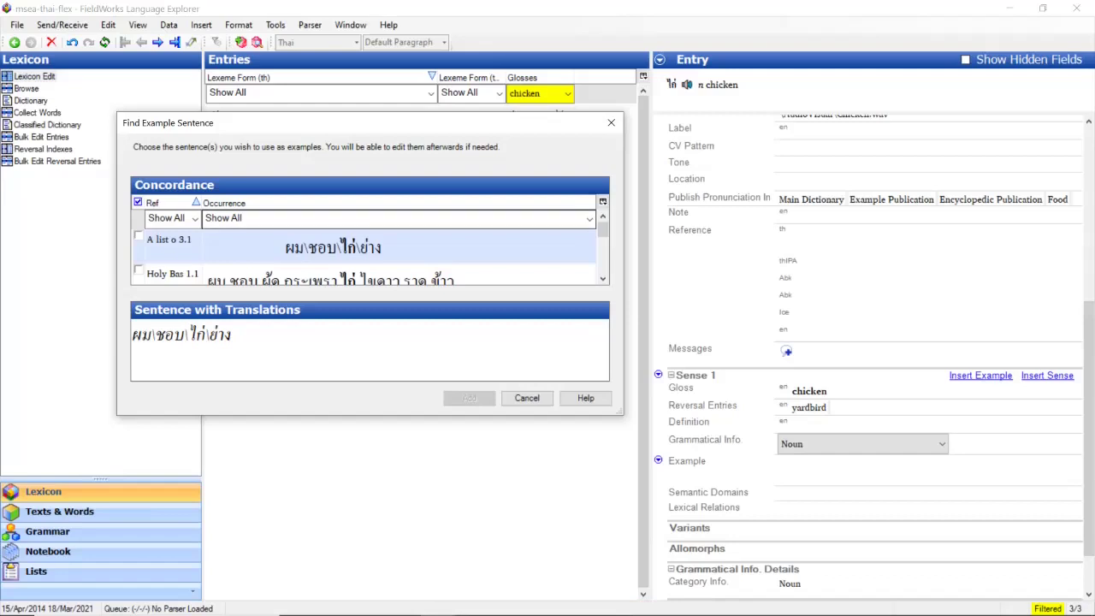
{"action": "scroll", "coordinate": [371, 252], "scroll_direction": "down", "scroll_amount": 3}
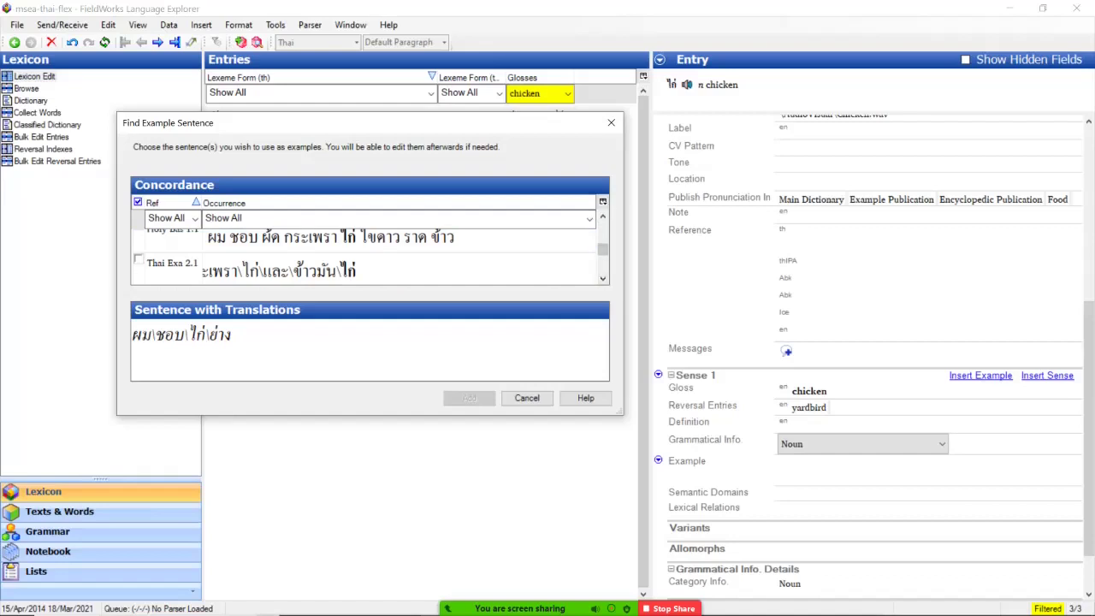
{"action": "left_click", "coordinate": [139, 259]}
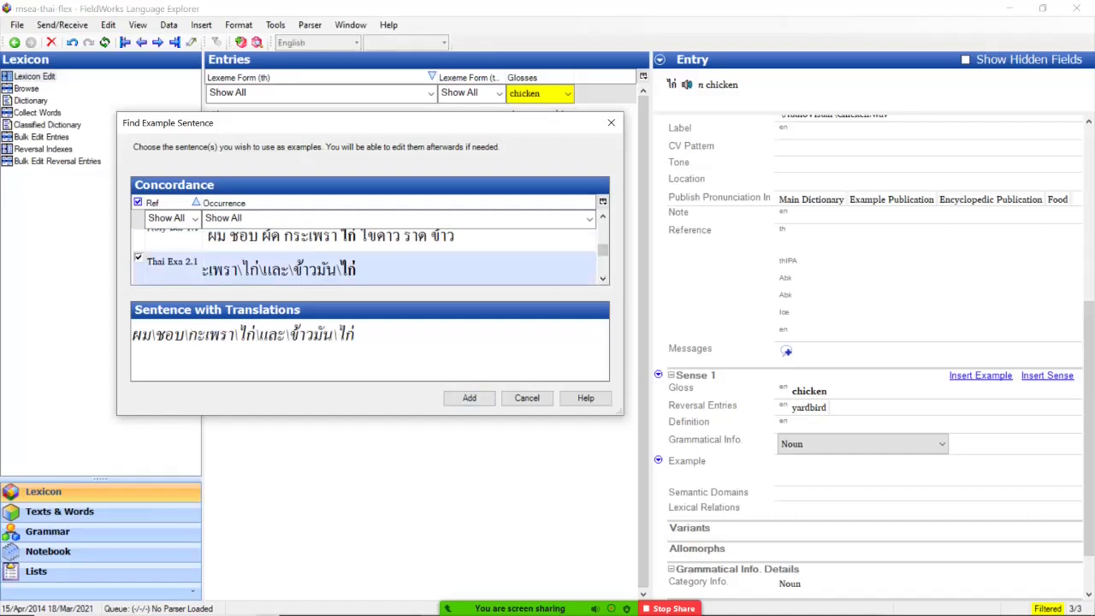
{"action": "left_click", "coordinate": [469, 398]}
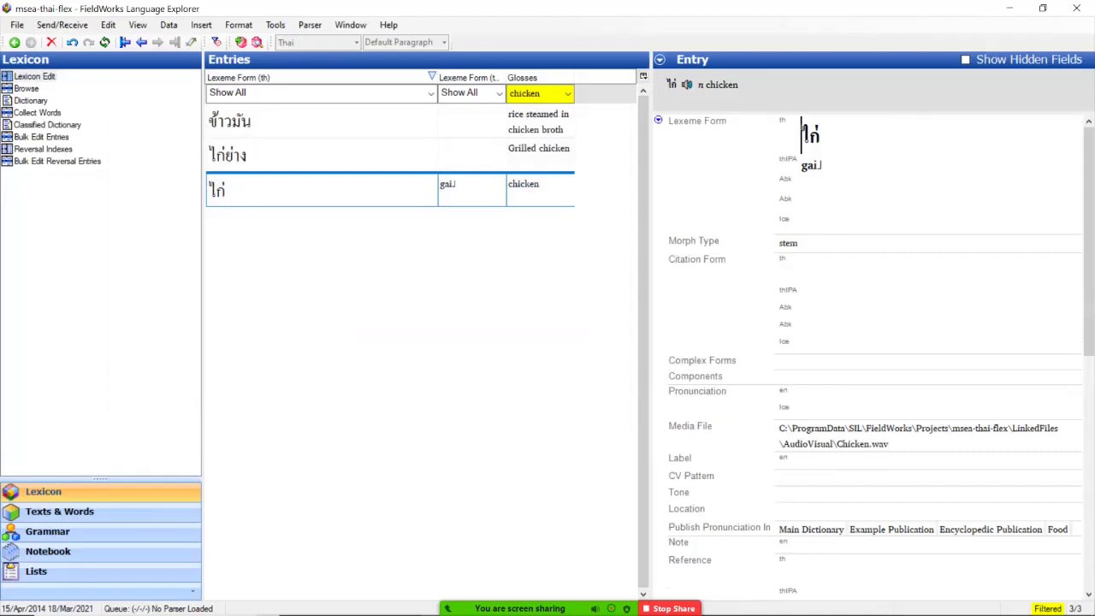
Step: Follow the new example's Thai Exa 2.1 reference to its source text and return to the Lexicon
{"action": "left_click_drag", "start_coordinate": [1089, 243], "coordinate": [1088, 432]}
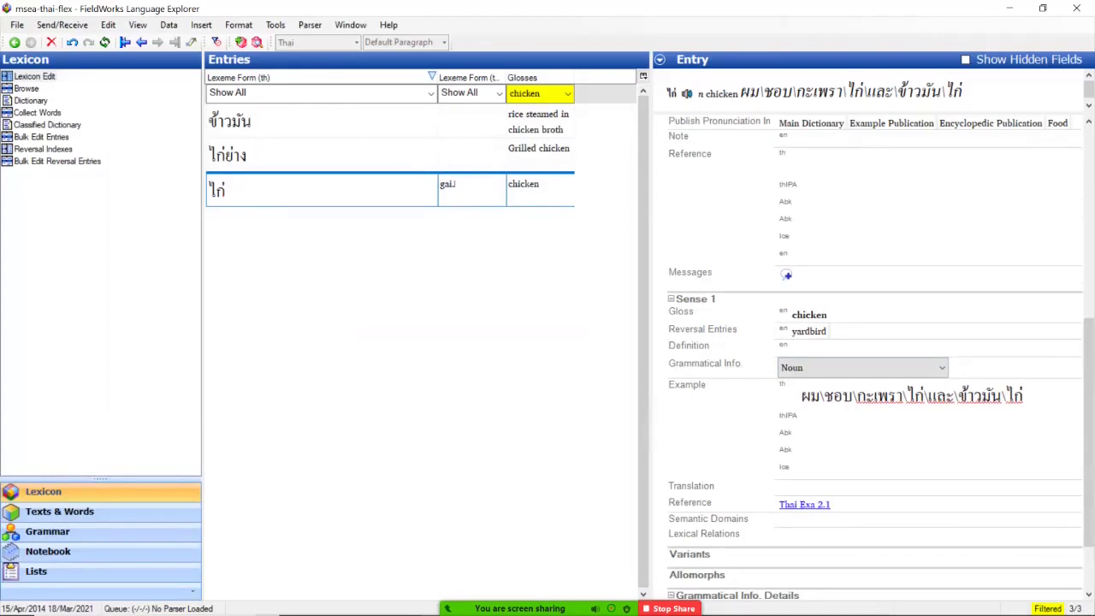
{"action": "left_click", "coordinate": [805, 503]}
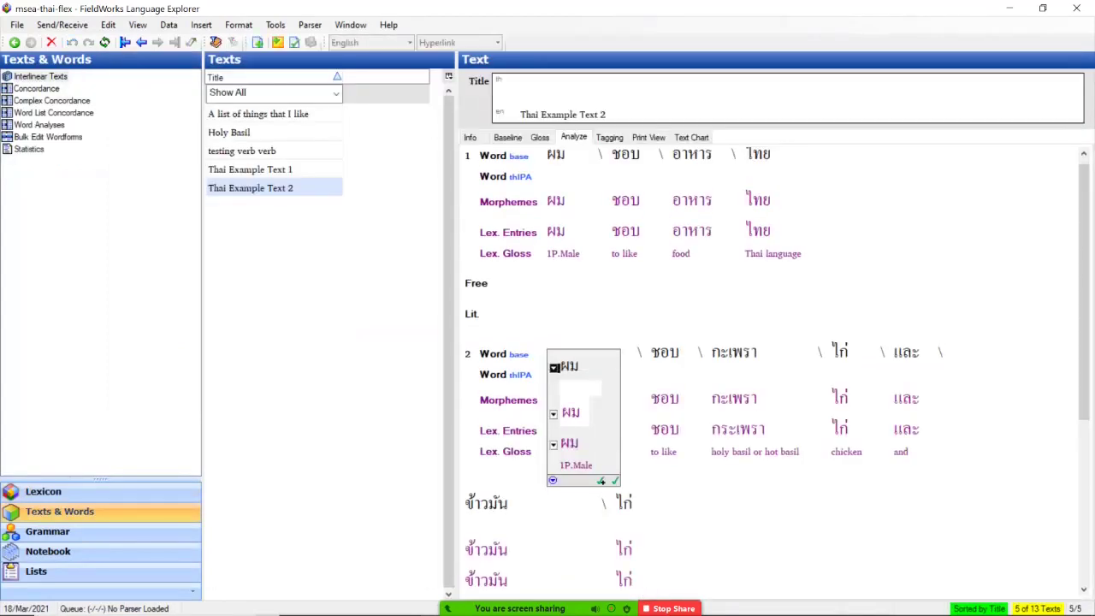
{"action": "left_click", "coordinate": [43, 492]}
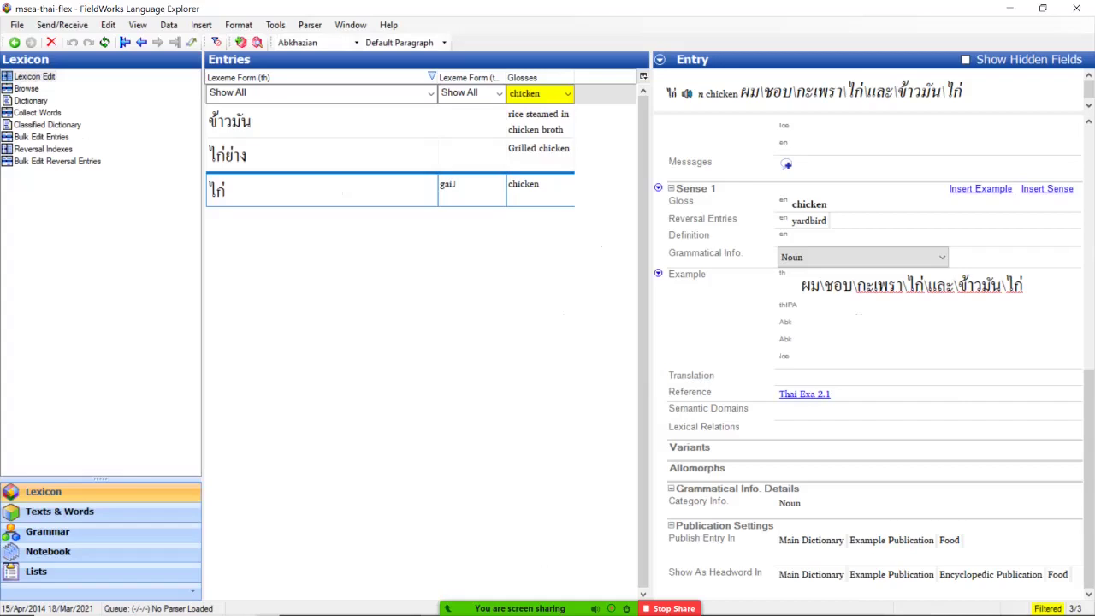
Step: Show the Word List Concordance of the texts, narrowing the navigation area and widening the Wordforms list
{"action": "left_click", "coordinate": [59, 510]}
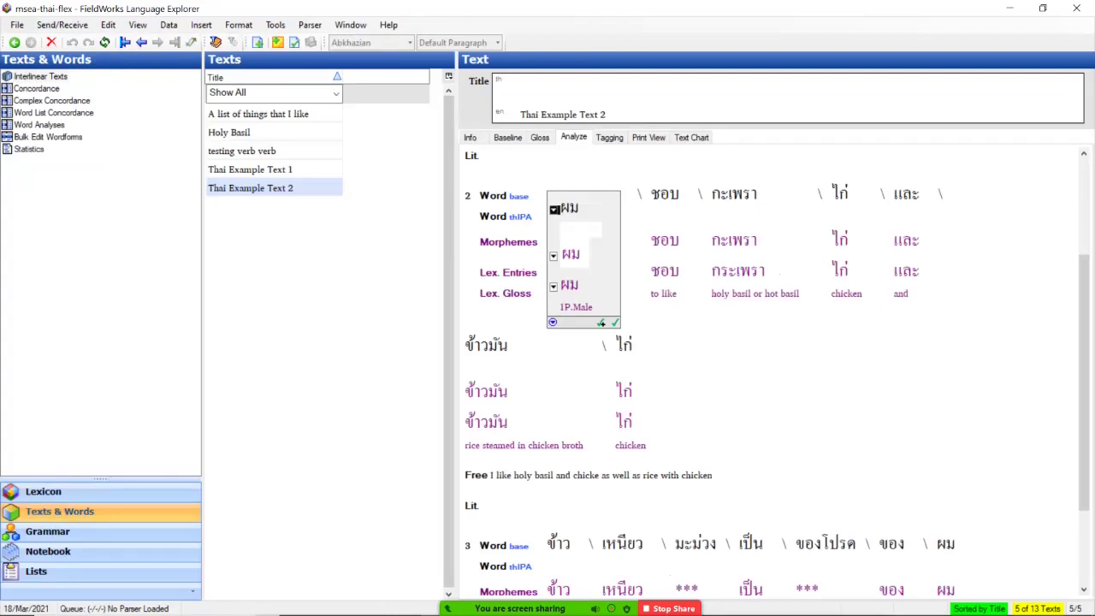
{"action": "left_click", "coordinate": [53, 112]}
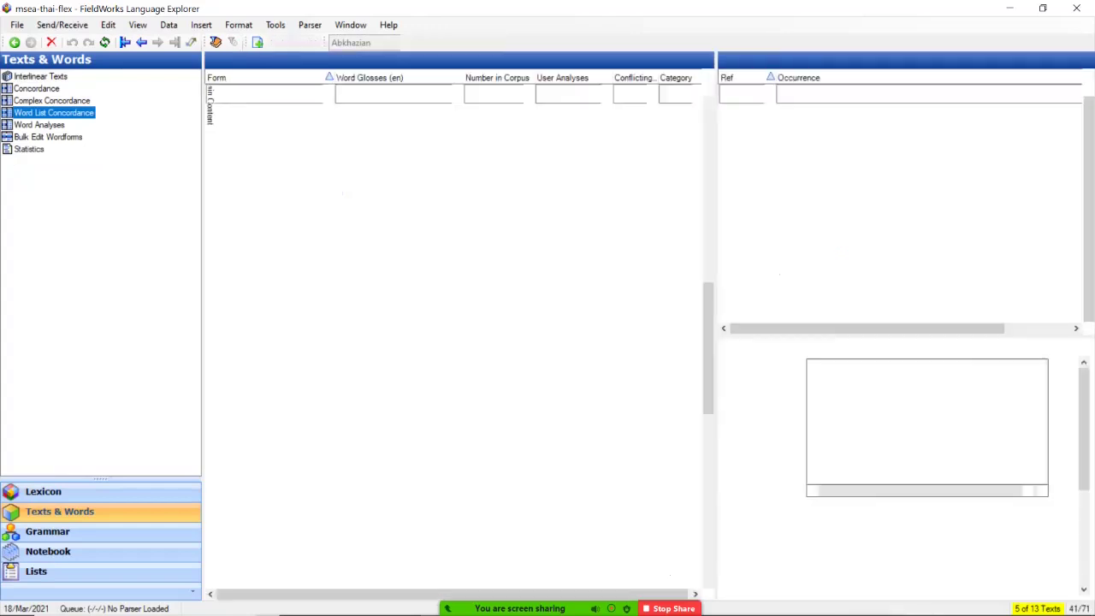
{"action": "left_click_drag", "start_coordinate": [202, 342], "coordinate": [118, 342]}
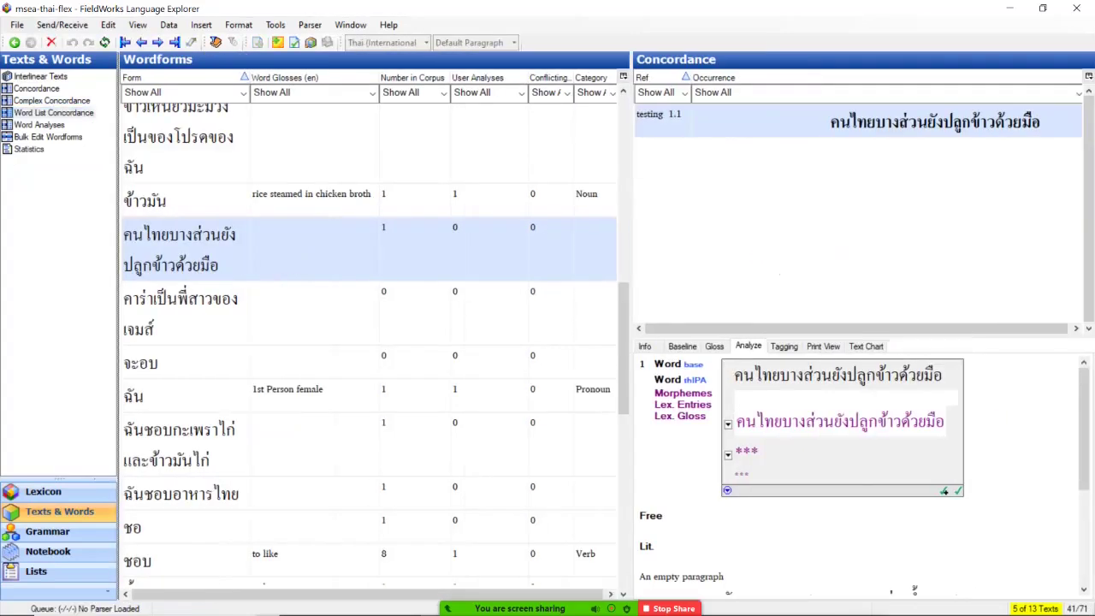
{"action": "left_click_drag", "start_coordinate": [632, 342], "coordinate": [685, 343]}
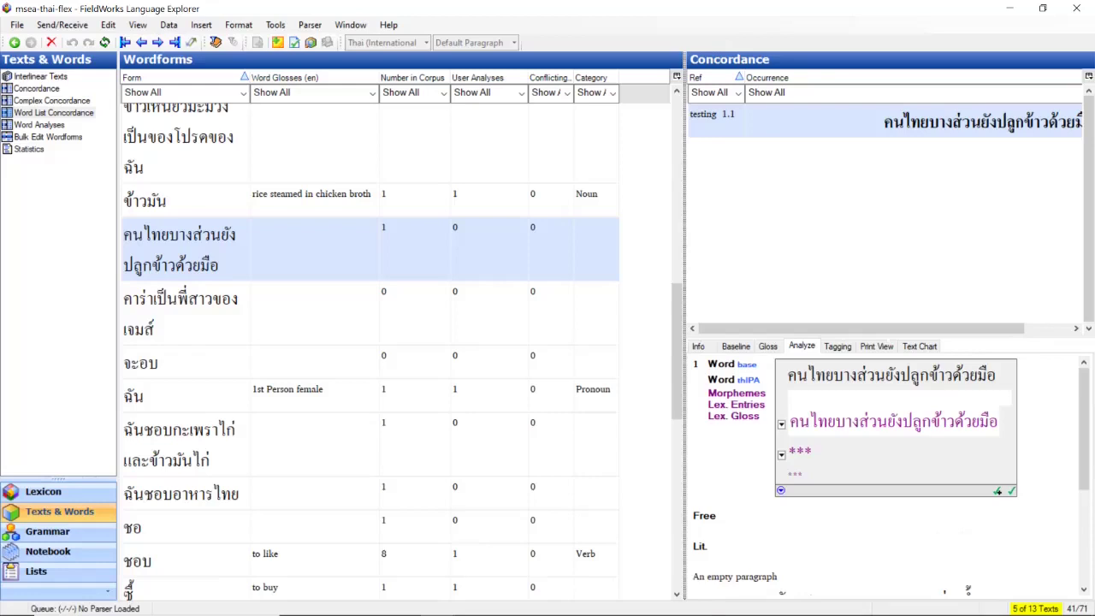
Step: Delete the full-sentence wordform with 0 corpus occurrences listed directly above จะอบ
{"action": "left_click", "coordinate": [180, 314]}
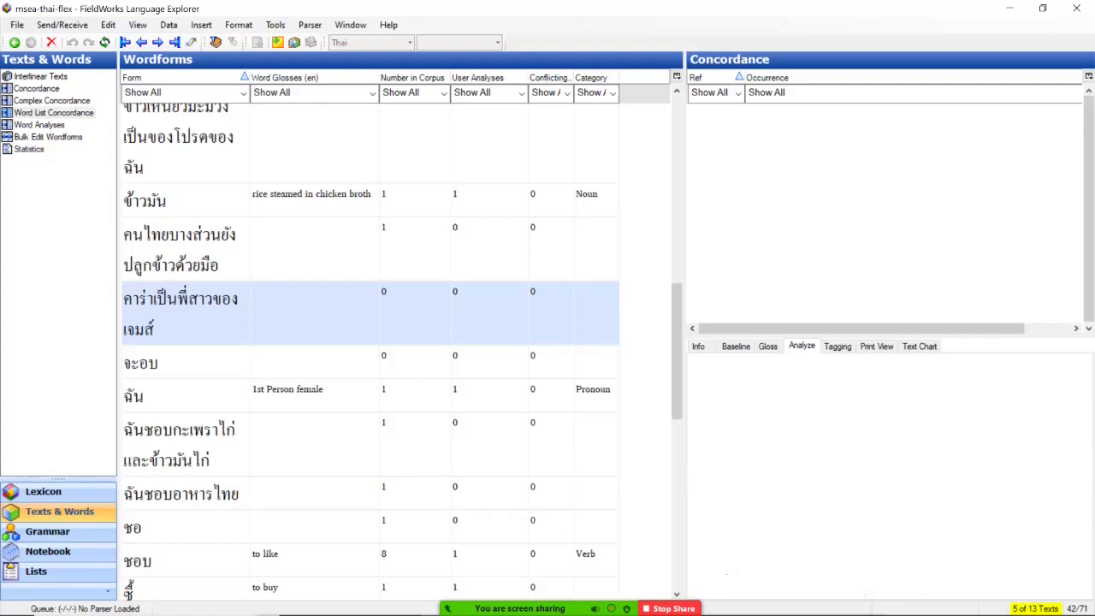
{"action": "right_click", "coordinate": [160, 332]}
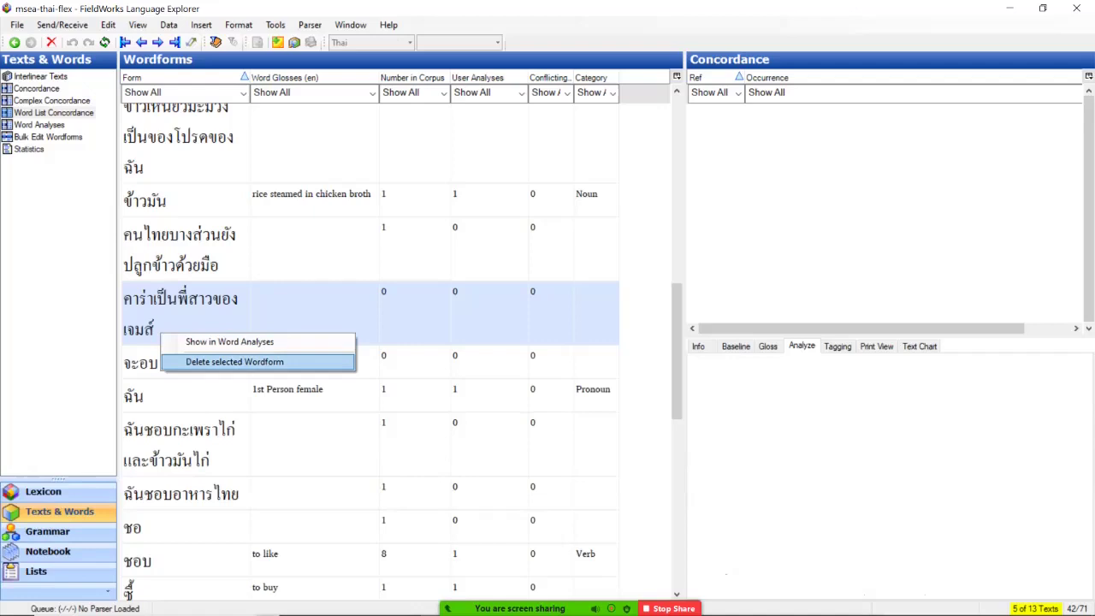
{"action": "key", "text": "Return"}
{"action": "key", "text": "Left"}
{"action": "key", "text": "Return"}
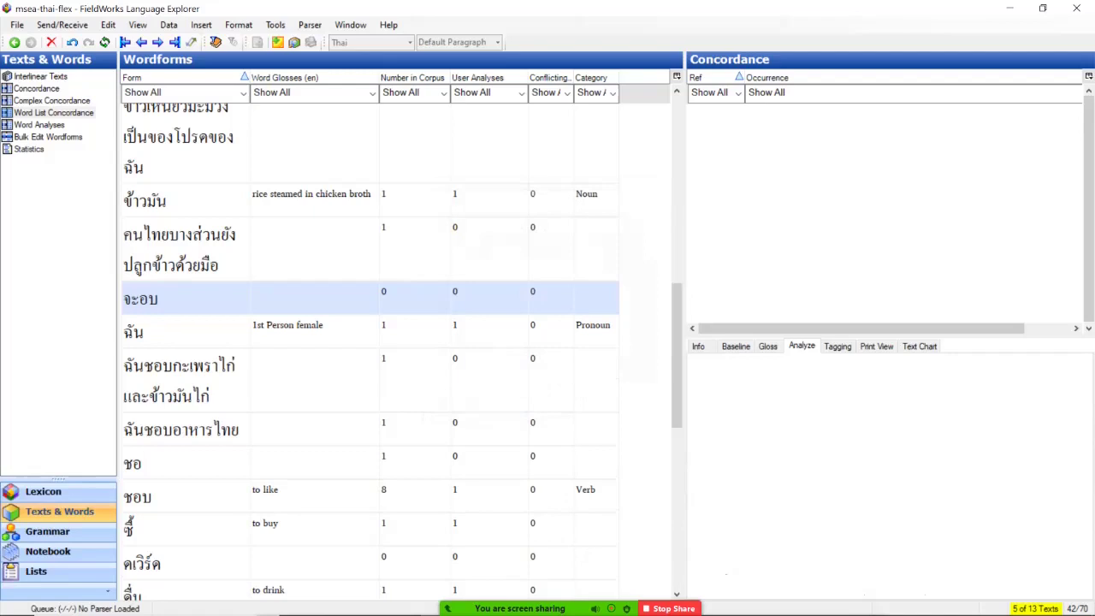
Step: Review the full column configuration options of the Wordforms list
{"action": "left_click", "coordinate": [677, 76]}
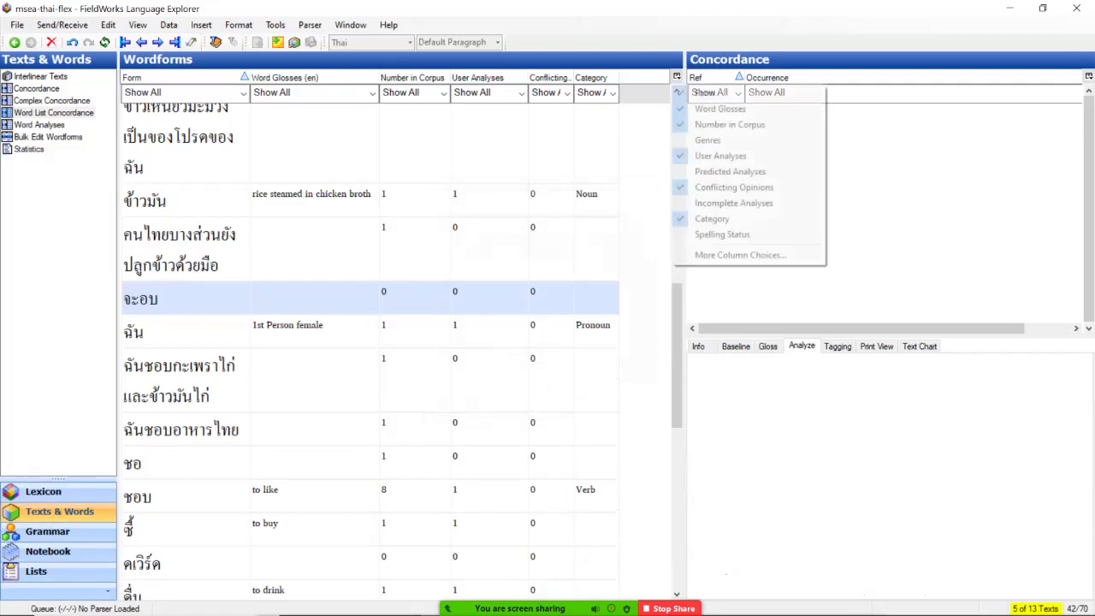
{"action": "left_click", "coordinate": [741, 255]}
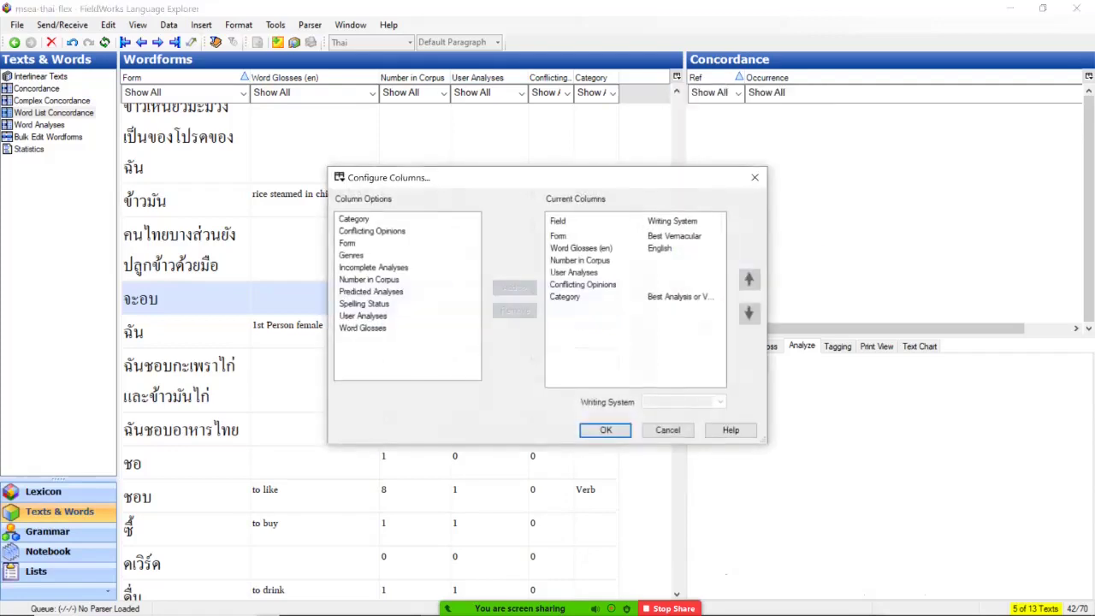
{"action": "left_click", "coordinate": [667, 430]}
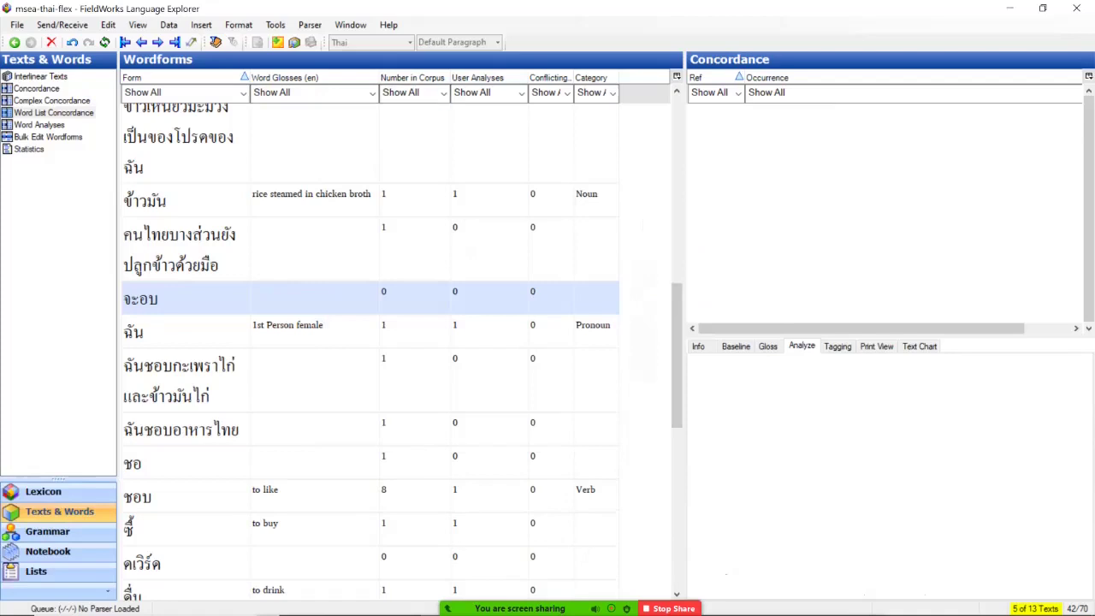
Step: Filter the wordforms to those with 0 occurrences in the corpus and delete the hyphen wordform
{"action": "left_click", "coordinate": [443, 93]}
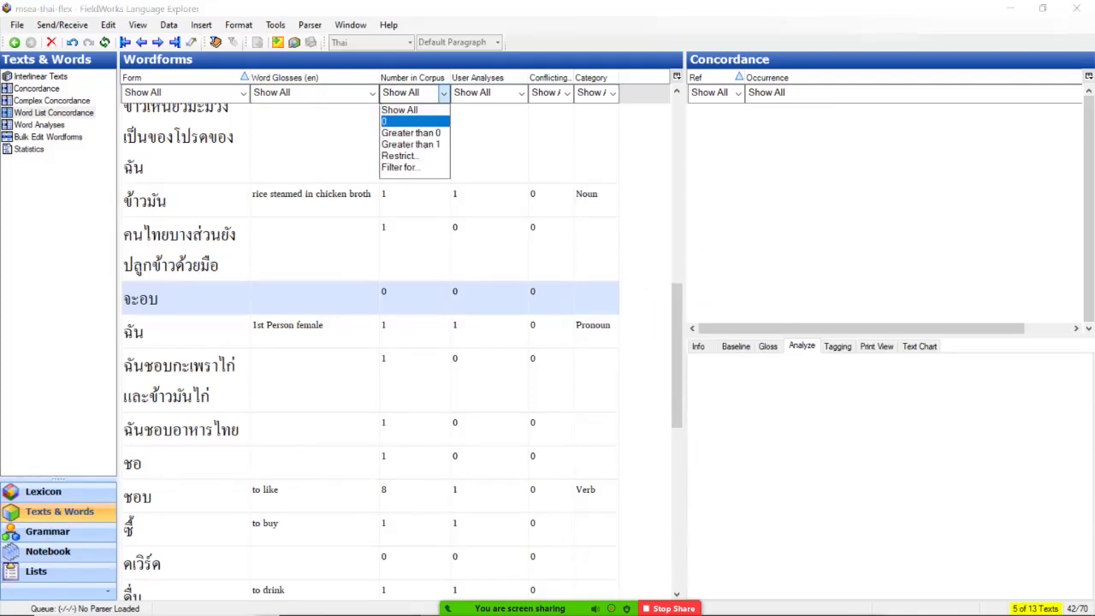
{"action": "left_click", "coordinate": [414, 122]}
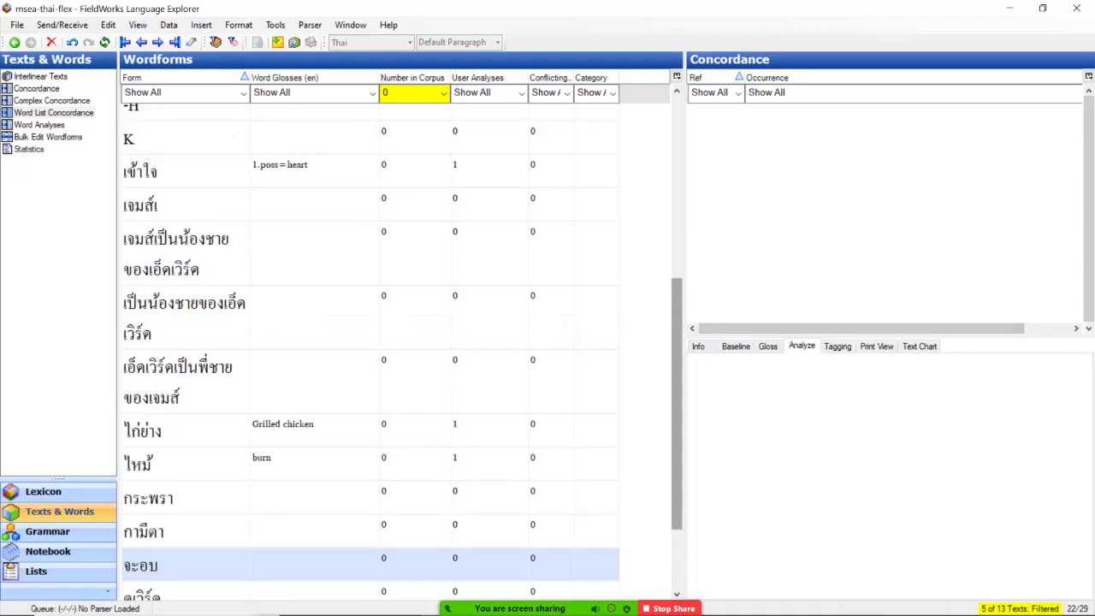
{"action": "scroll", "coordinate": [370, 351], "scroll_direction": "up", "scroll_amount": 8}
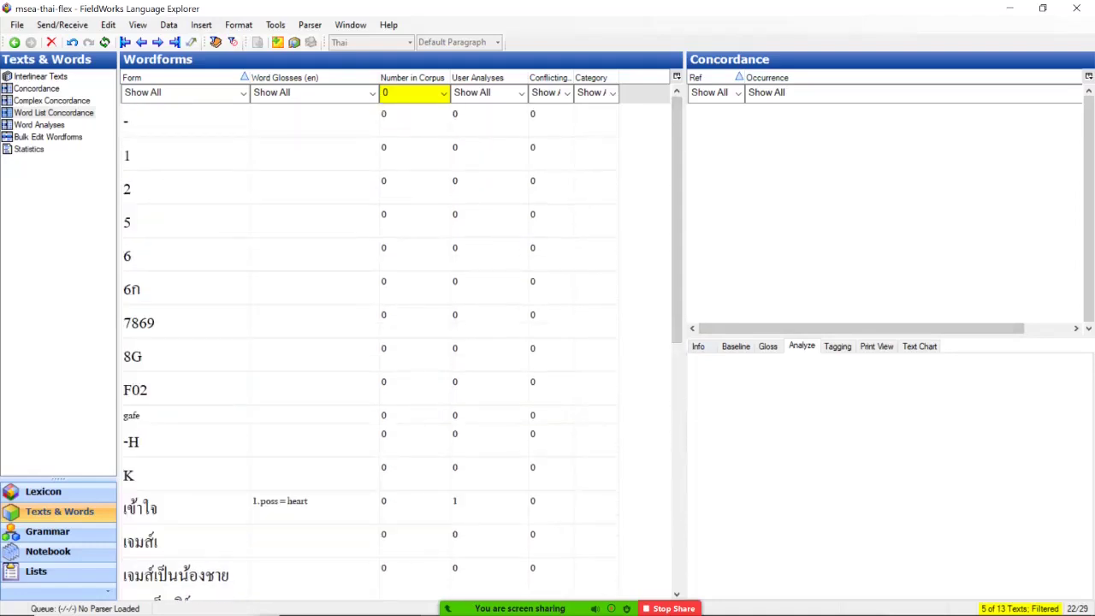
{"action": "left_click", "coordinate": [315, 120]}
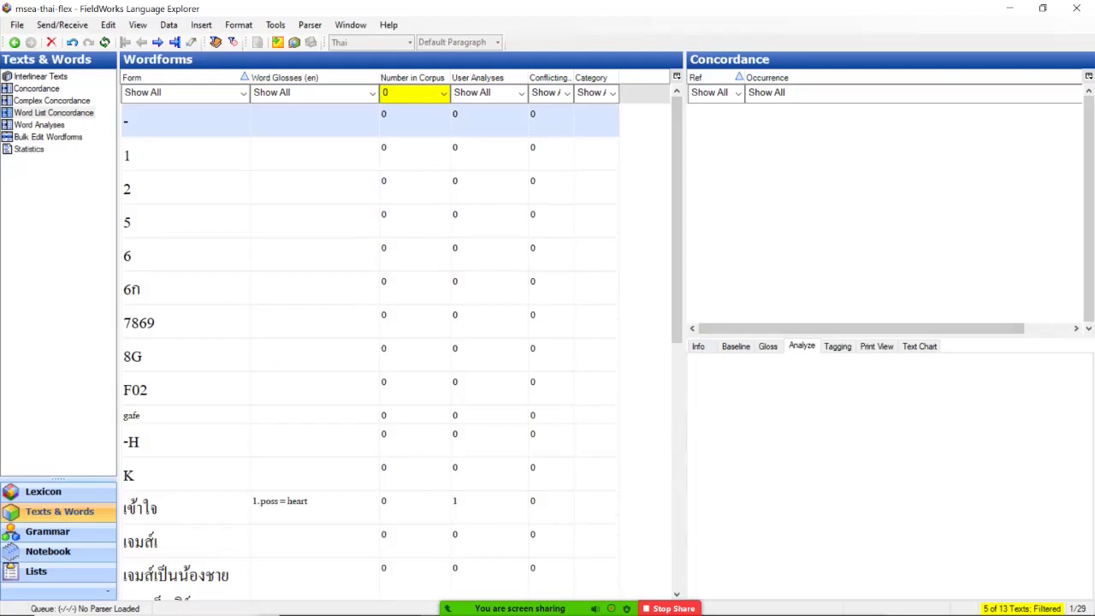
{"action": "right_click", "coordinate": [211, 116]}
{"action": "left_click", "coordinate": [313, 142]}
{"action": "left_click", "coordinate": [508, 407]}
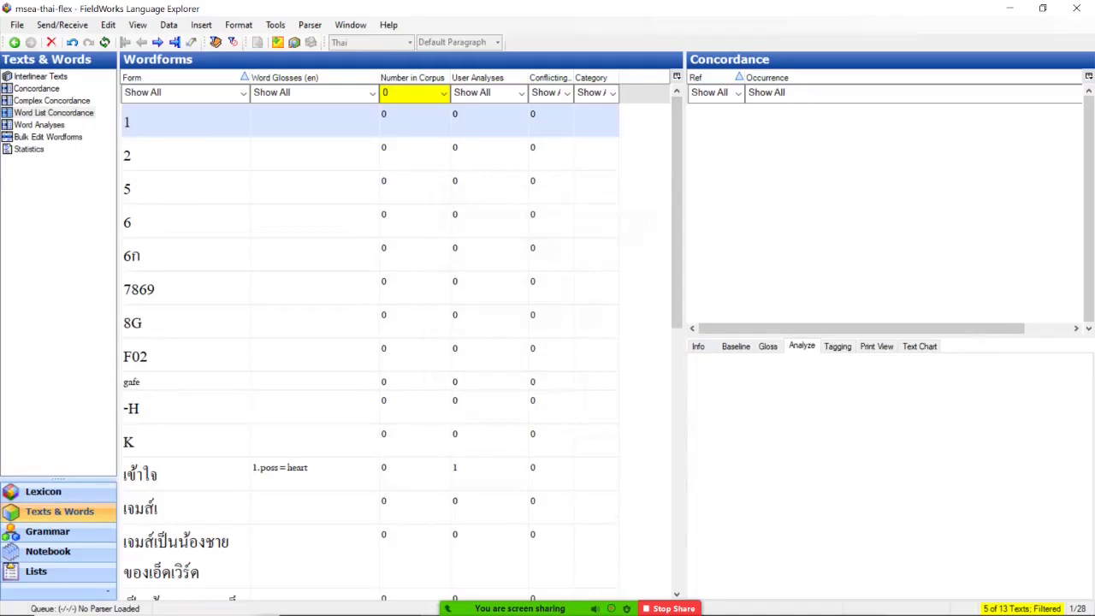
Step: Filter the wordforms to a corpus count greater than 1 and inspect the last Thai Exa 2.1 occurrence of ไก่
{"action": "left_click", "coordinate": [443, 93]}
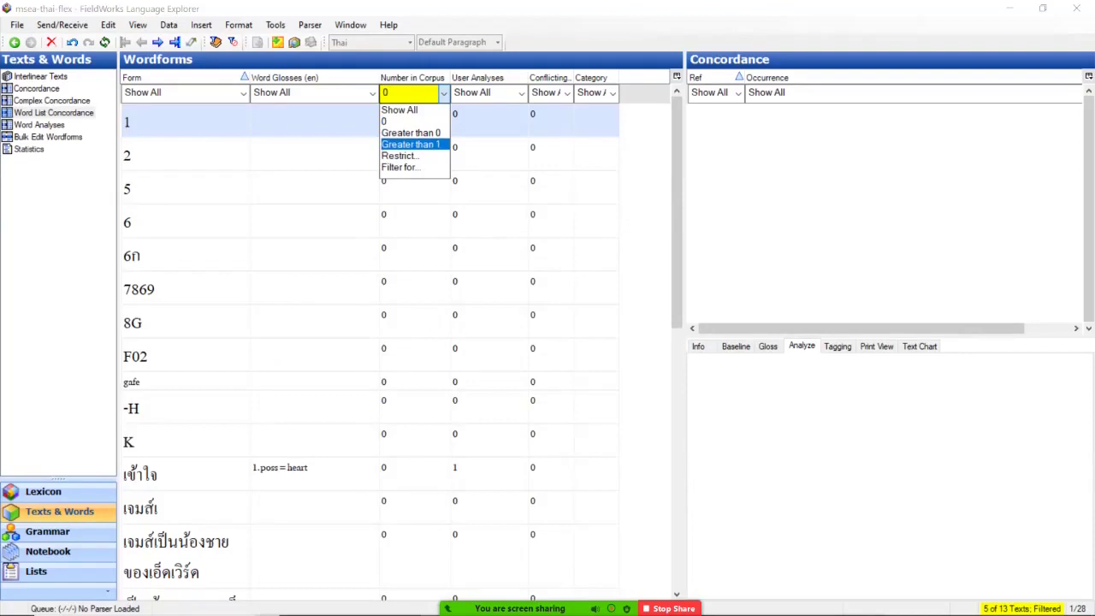
{"action": "key", "text": "Return"}
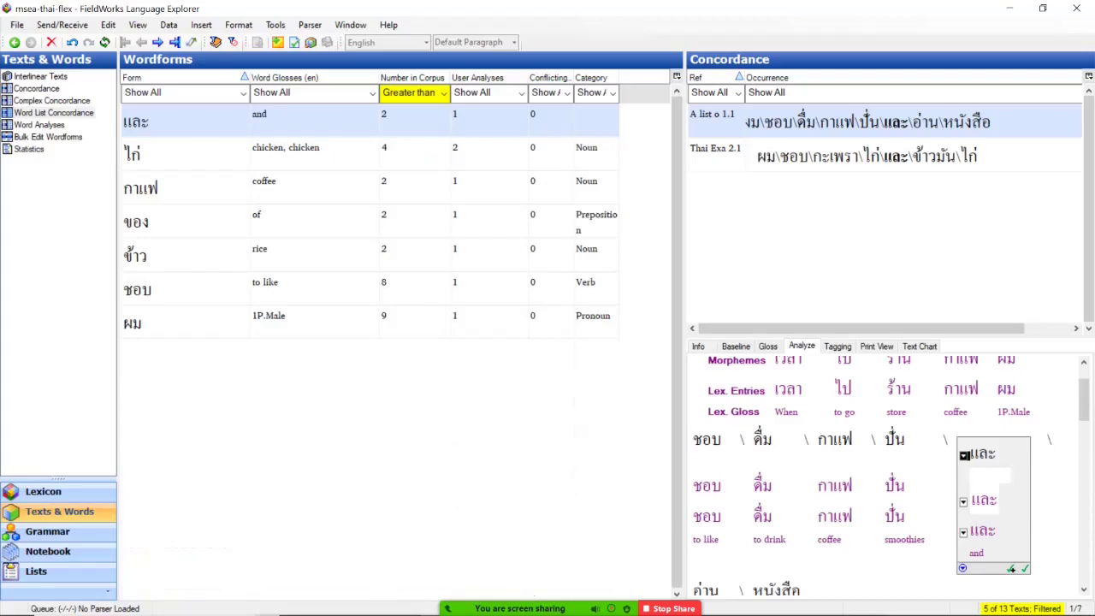
{"action": "left_click", "coordinate": [133, 154]}
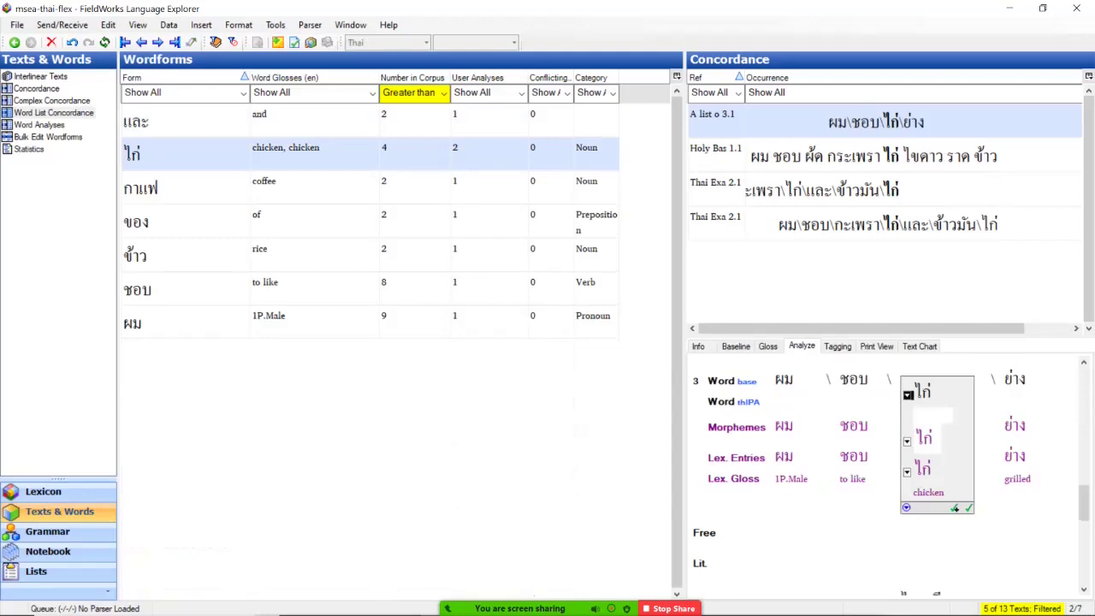
{"action": "left_click", "coordinate": [856, 225]}
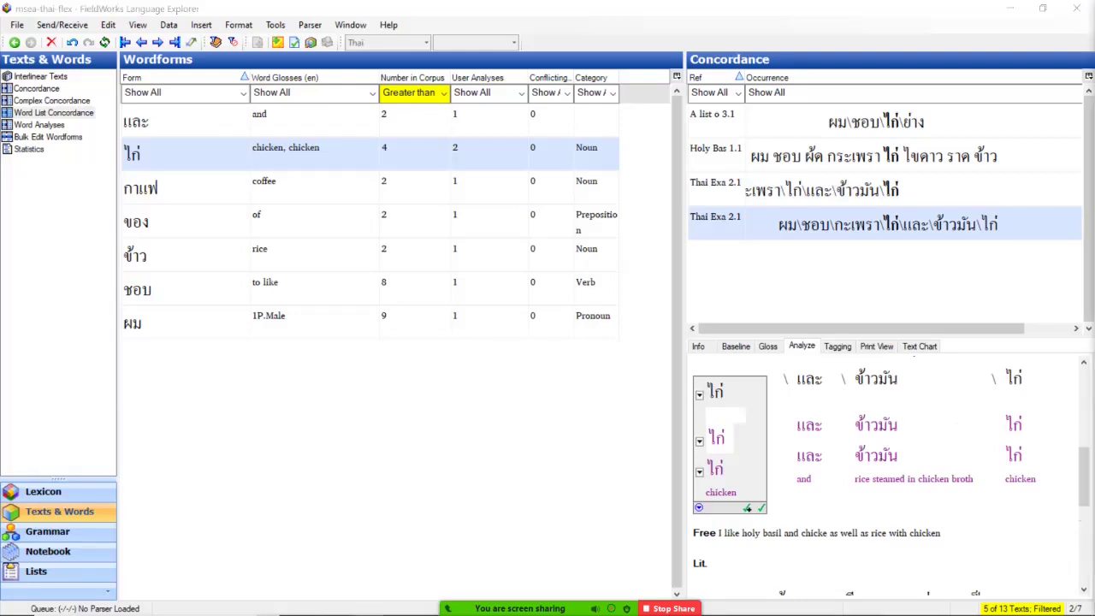
Step: Show ไก่ in Word Analyses and reset the Number in Corpus filter to Show All
{"action": "left_click", "coordinate": [39, 125]}
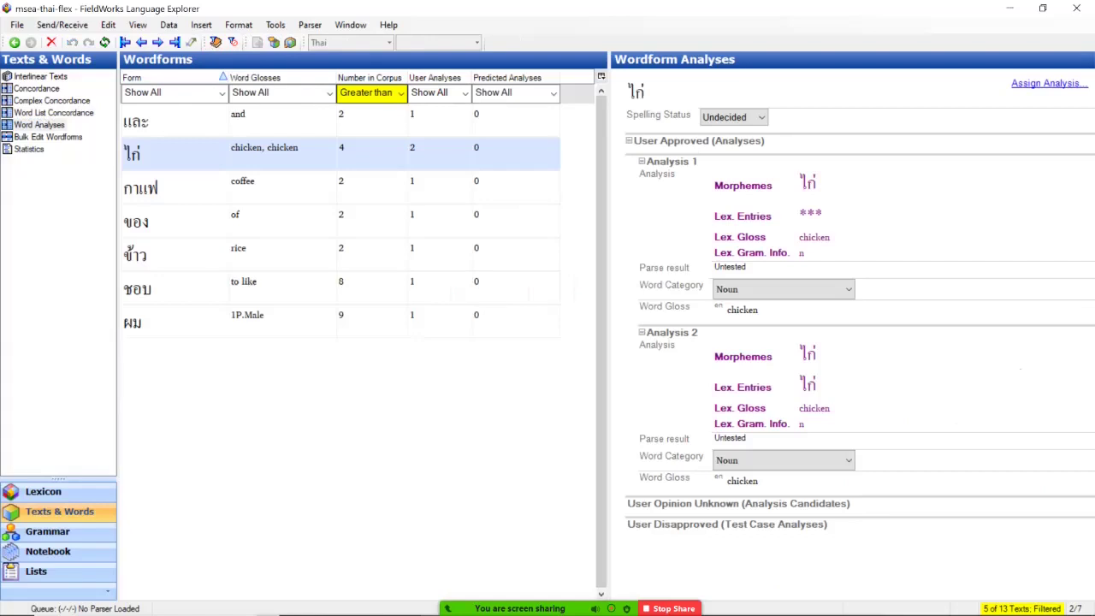
{"action": "left_click", "coordinate": [400, 92]}
{"action": "key", "text": "Up"}
{"action": "key", "text": "Up"}
{"action": "key", "text": "Up"}
{"action": "key", "text": "Return"}
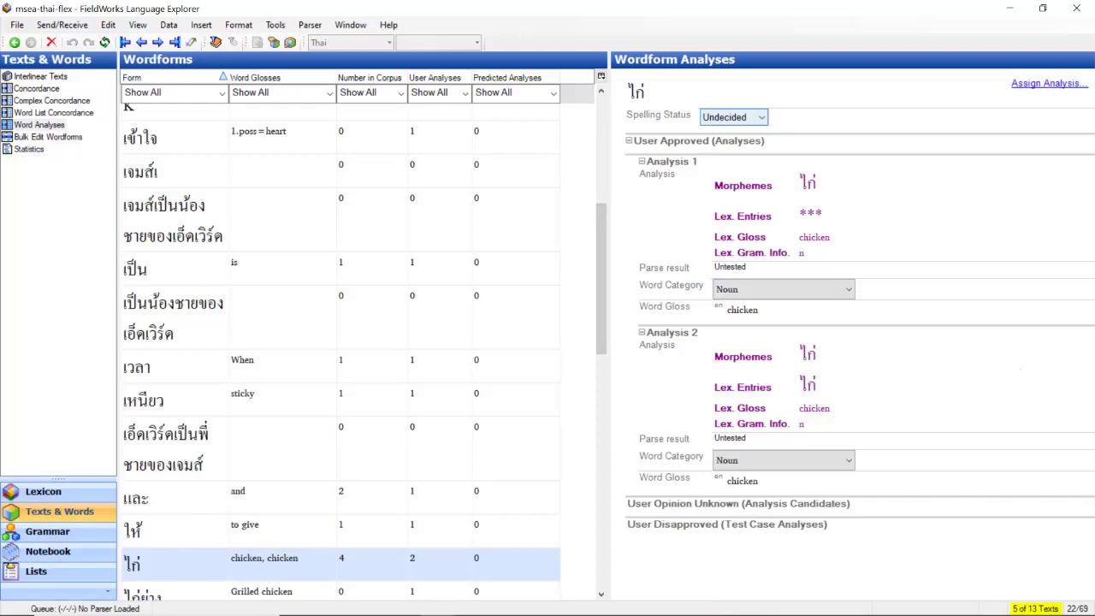
Step: Set the spelling status of ไก่ to Correct and open the word category choices of its Analysis 1
{"action": "left_click", "coordinate": [760, 118]}
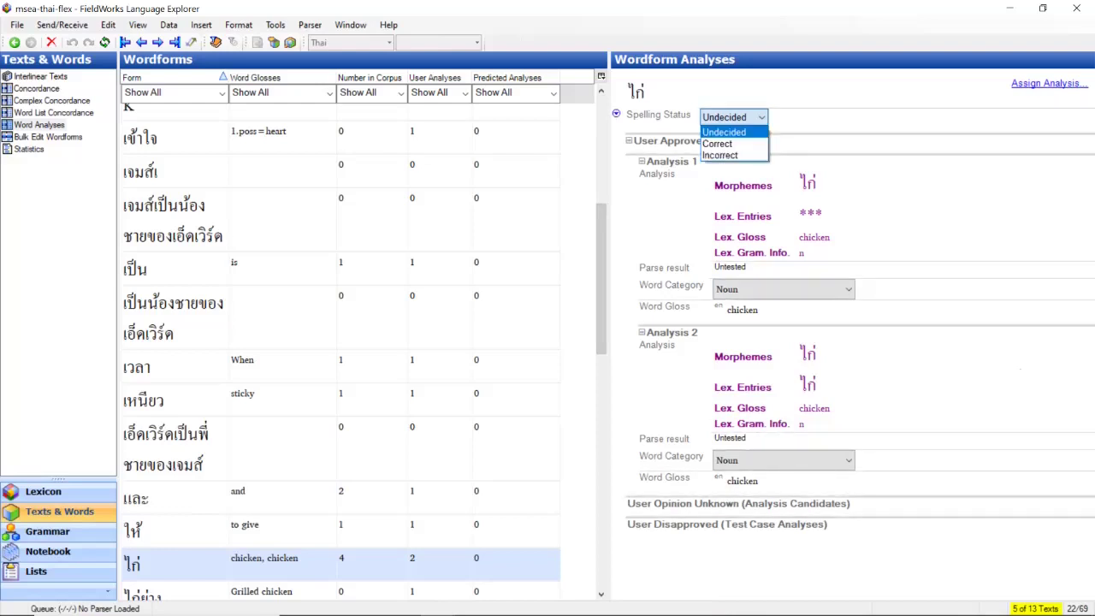
{"action": "key", "text": "Return"}
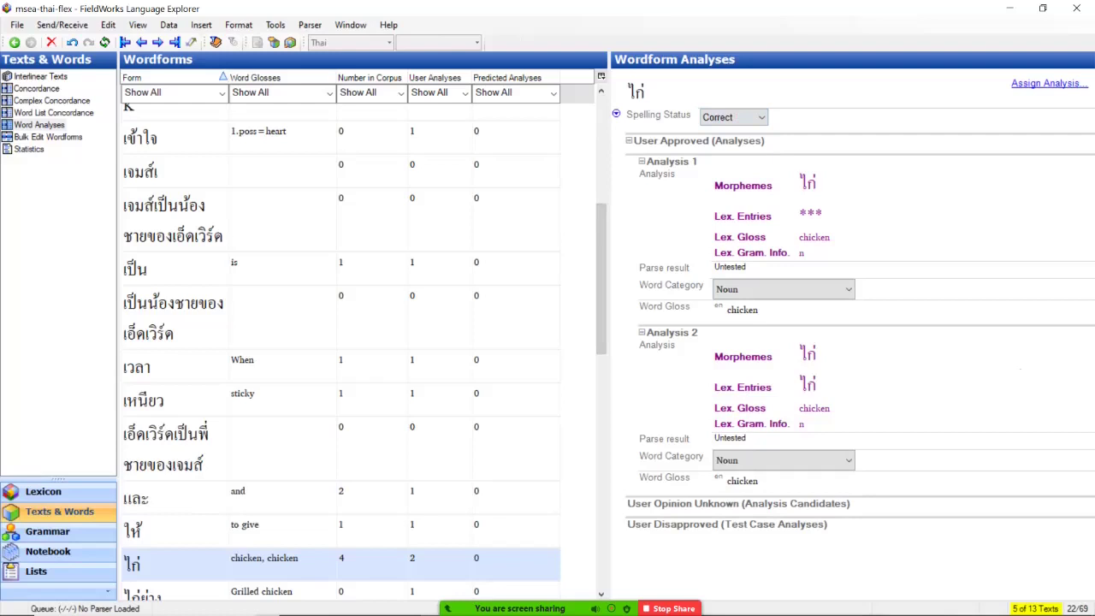
{"action": "left_click", "coordinate": [783, 289]}
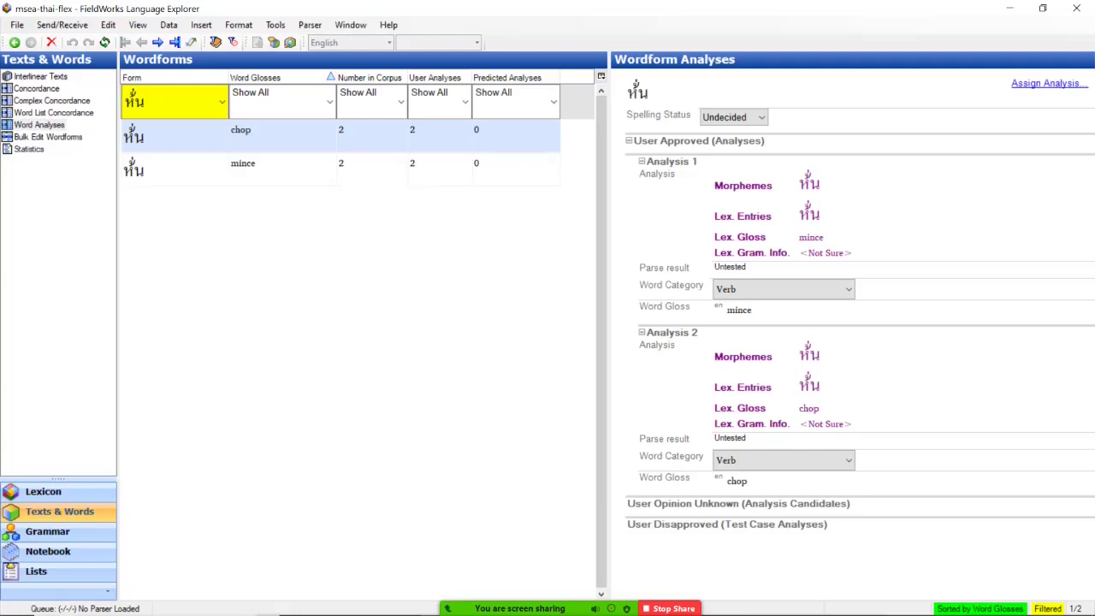
Step: Reassign the Example 3.1 occurrence of หั่น from the mince gloss of Analysis 1 to the chop gloss of Analysis 2
{"action": "left_click", "coordinate": [810, 237]}
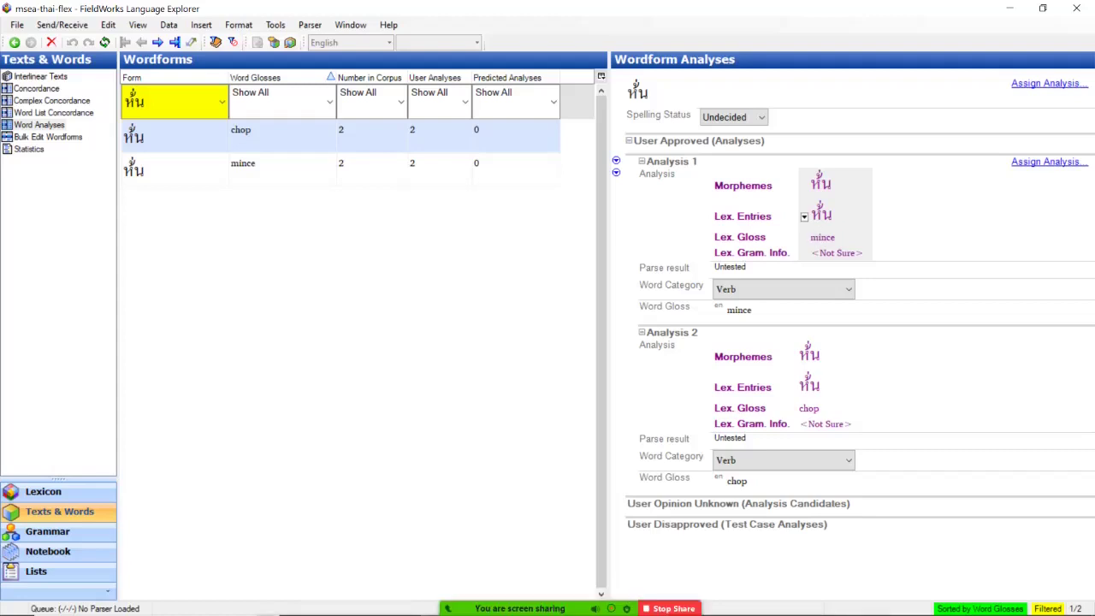
{"action": "left_click", "coordinate": [1049, 162]}
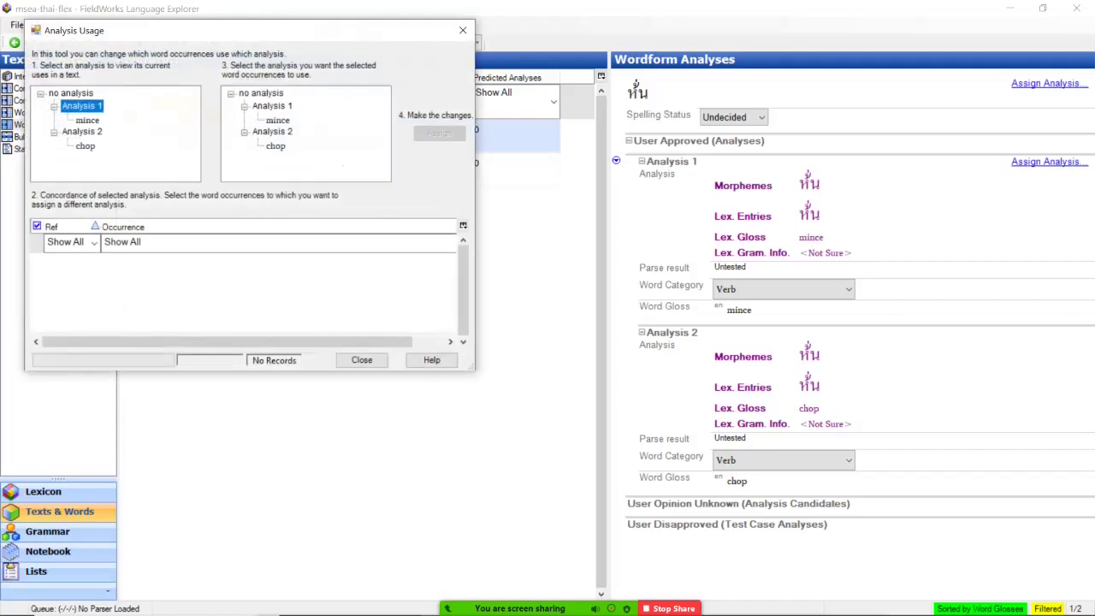
{"action": "left_click", "coordinate": [87, 120]}
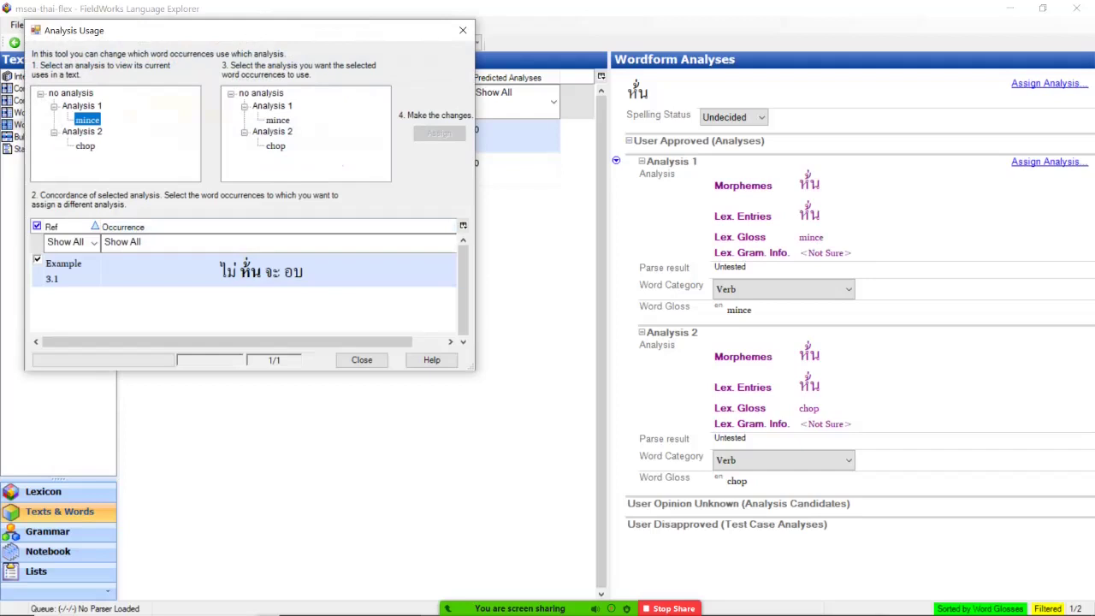
{"action": "left_click", "coordinate": [275, 145]}
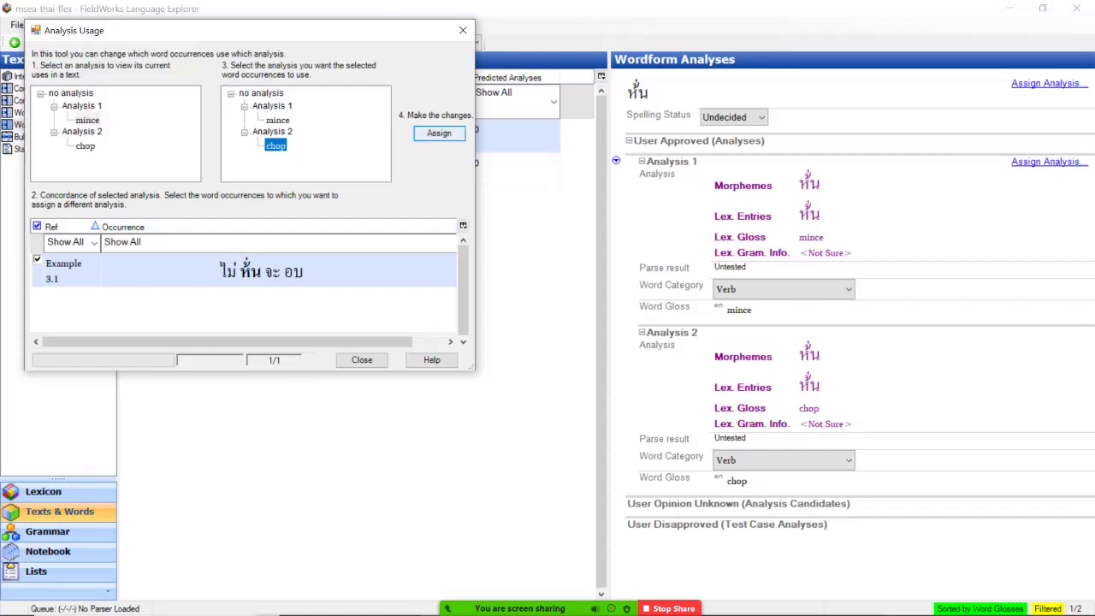
{"action": "left_click", "coordinate": [439, 133]}
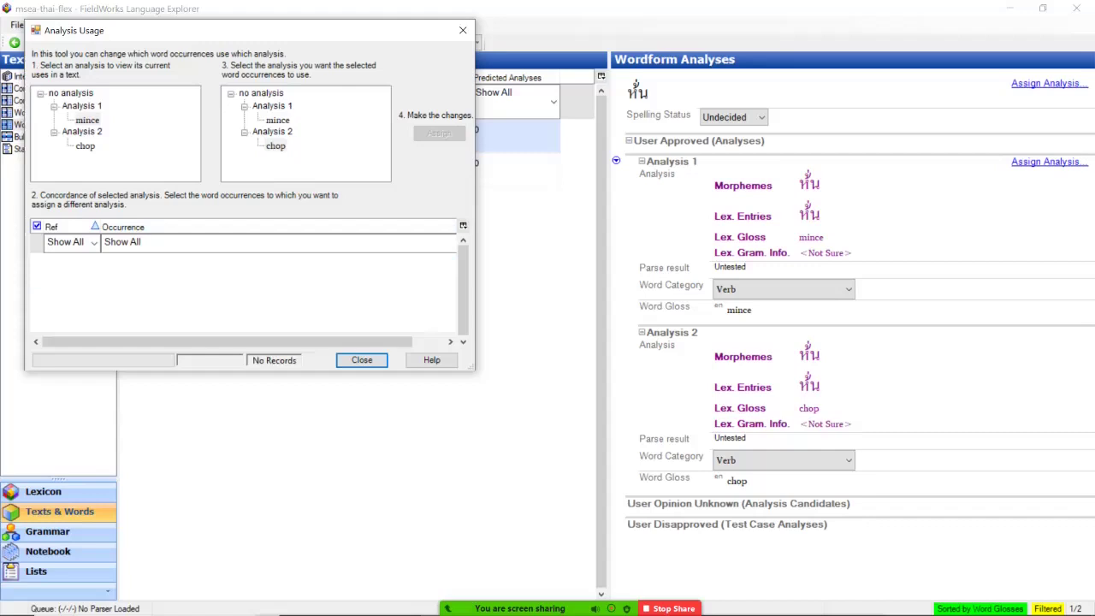
{"action": "left_click", "coordinate": [361, 359]}
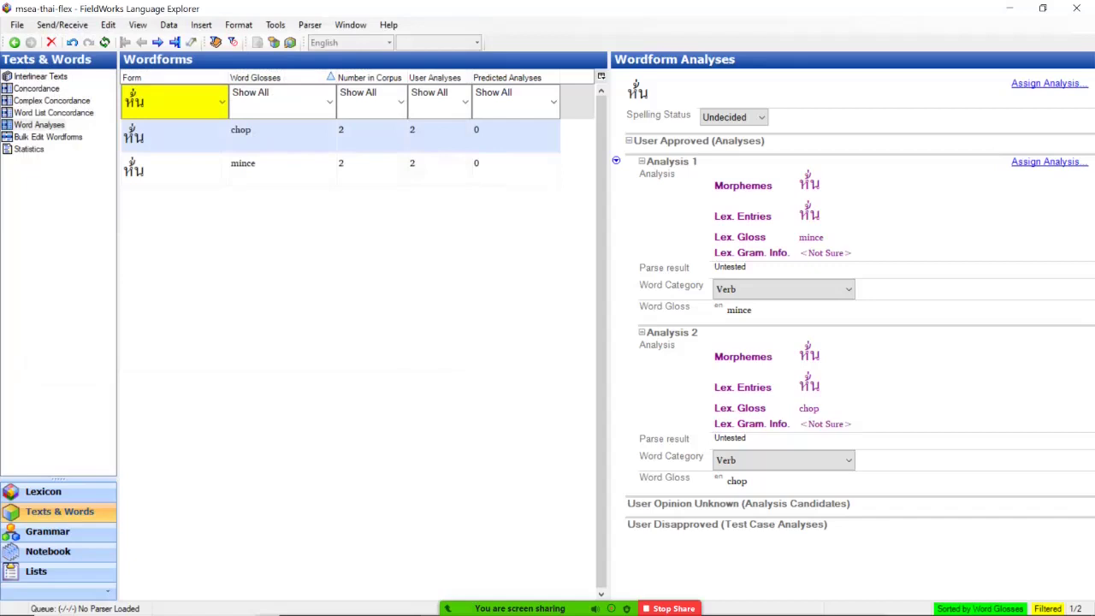
Step: Compare the chop and mince rows of หั่น, and inspect its Example 3.1 and Things I 3.1 occurrences in the Word List Concordance
{"action": "right_click", "coordinate": [184, 140]}
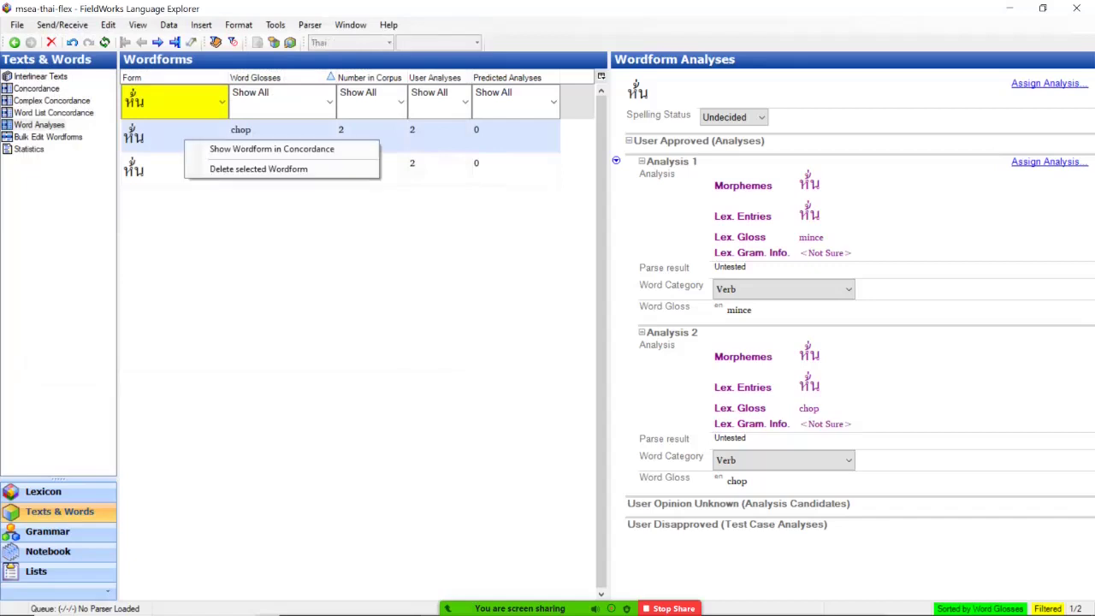
{"action": "left_click", "coordinate": [166, 170]}
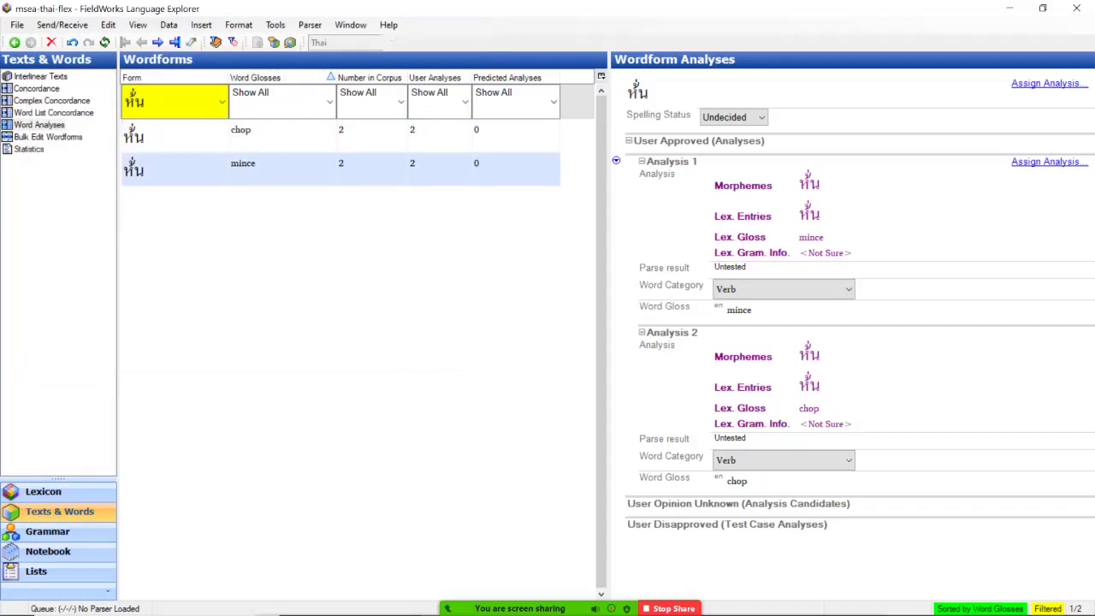
{"action": "left_click", "coordinate": [243, 133]}
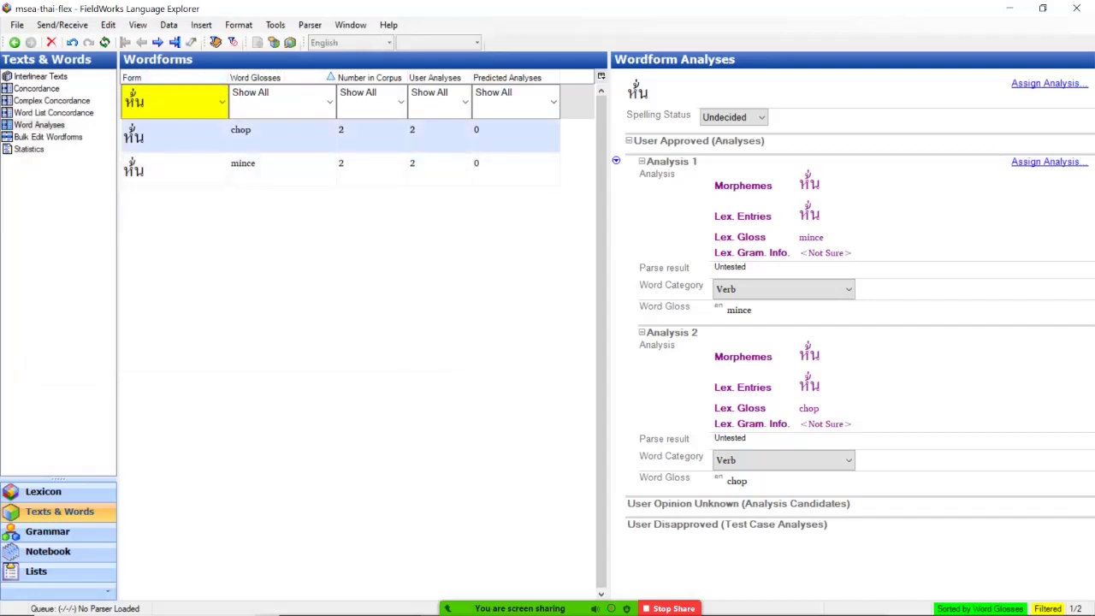
{"action": "left_click", "coordinate": [40, 76]}
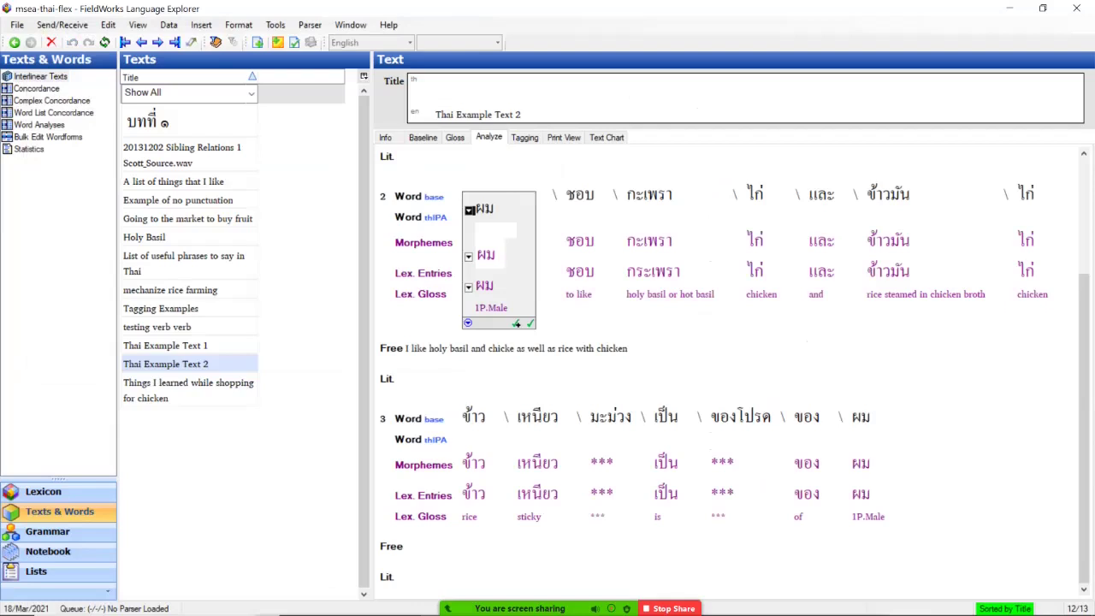
{"action": "left_click", "coordinate": [53, 112]}
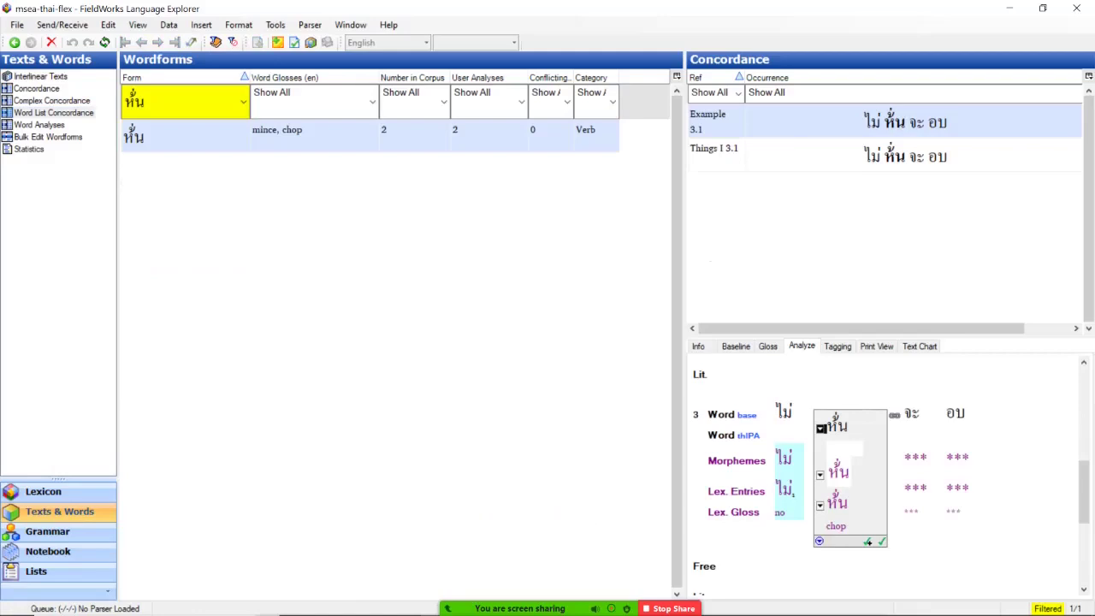
{"action": "left_click", "coordinate": [714, 154]}
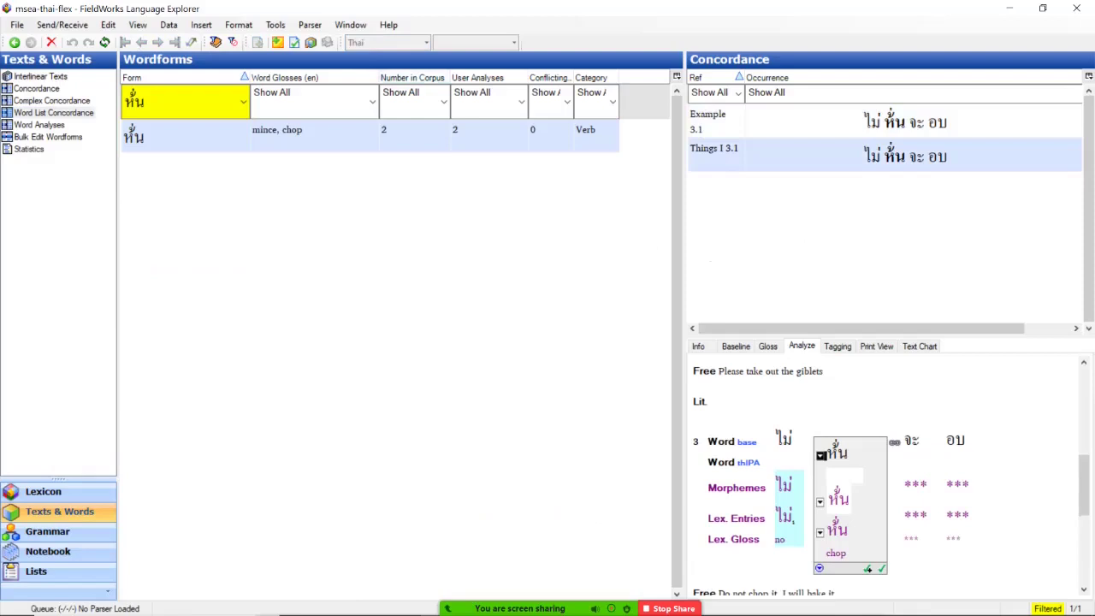
Step: Review หั่น in Word Analyses and open it in Bulk Edit Wordforms
{"action": "left_click", "coordinate": [38, 124]}
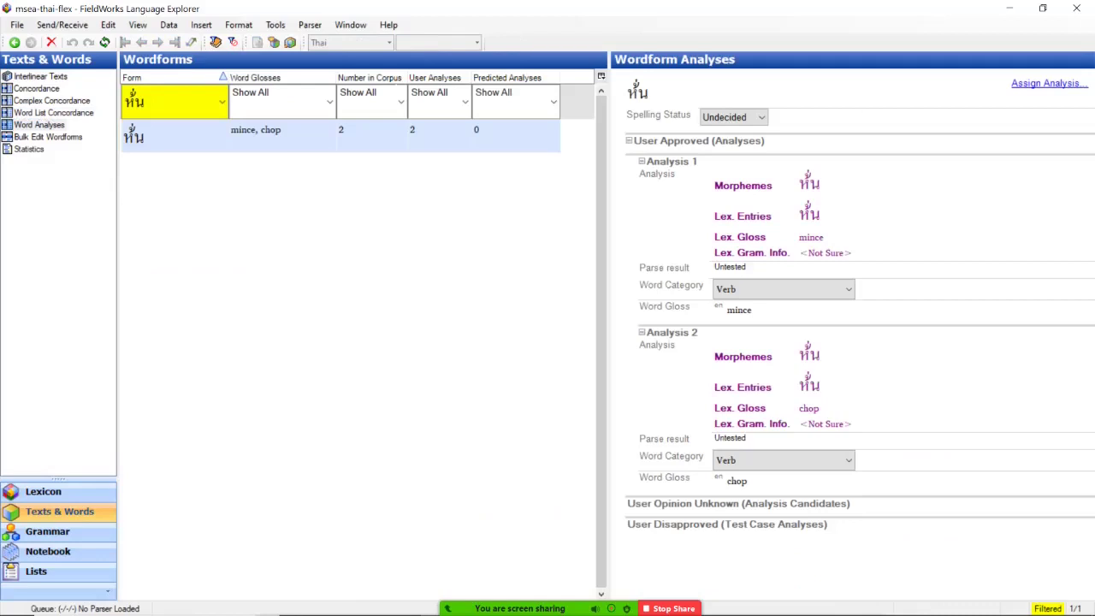
{"action": "left_click", "coordinate": [48, 137]}
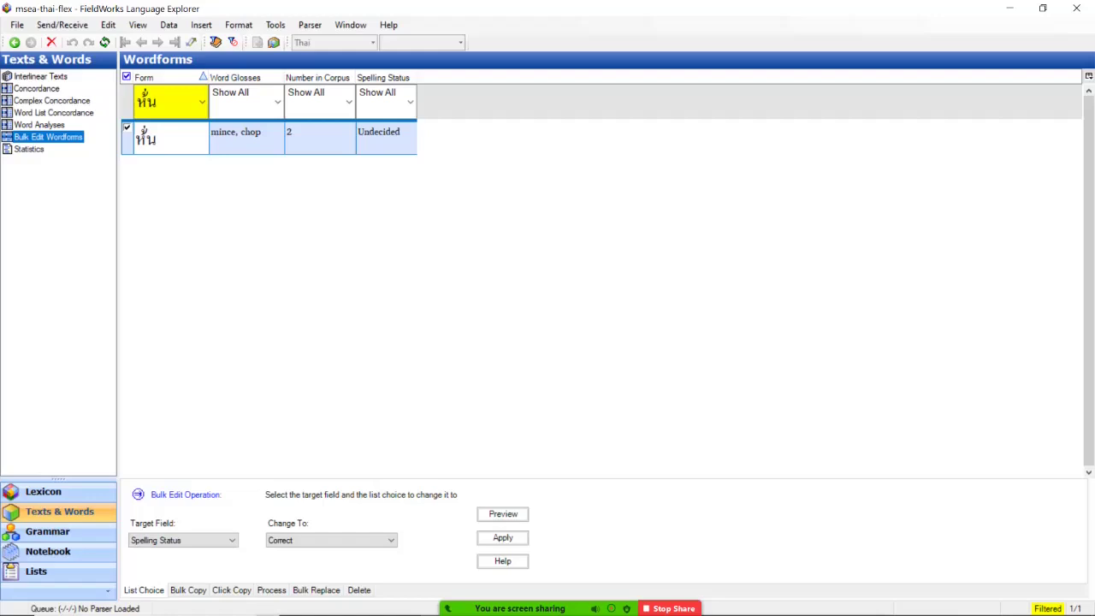
{"action": "left_click", "coordinate": [1088, 75]}
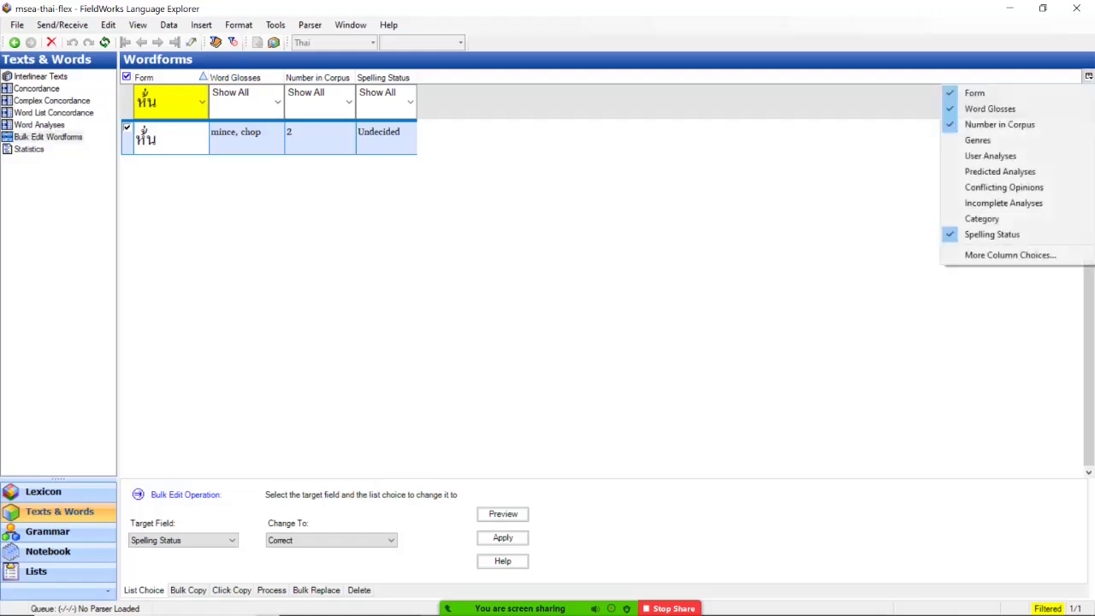
{"action": "left_click", "coordinate": [1010, 254]}
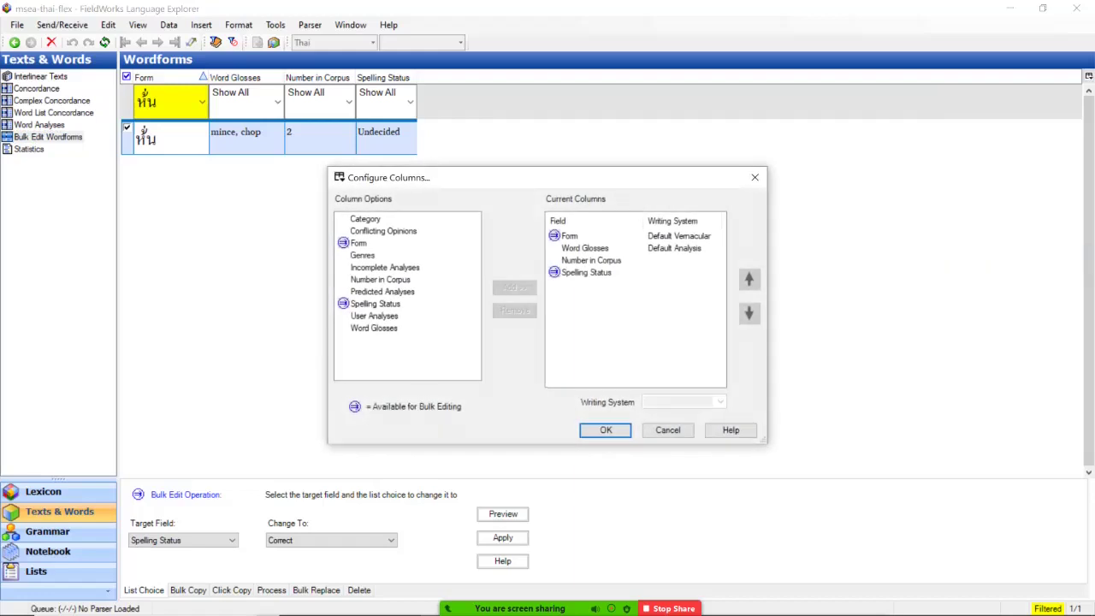
{"action": "left_click", "coordinate": [380, 279]}
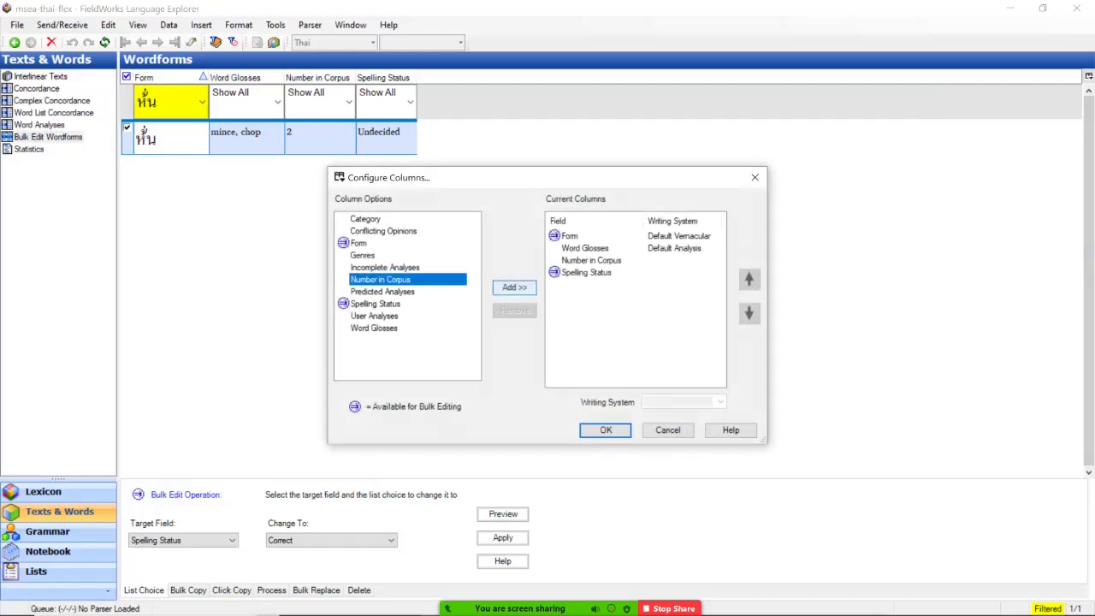
{"action": "left_click", "coordinate": [514, 287]}
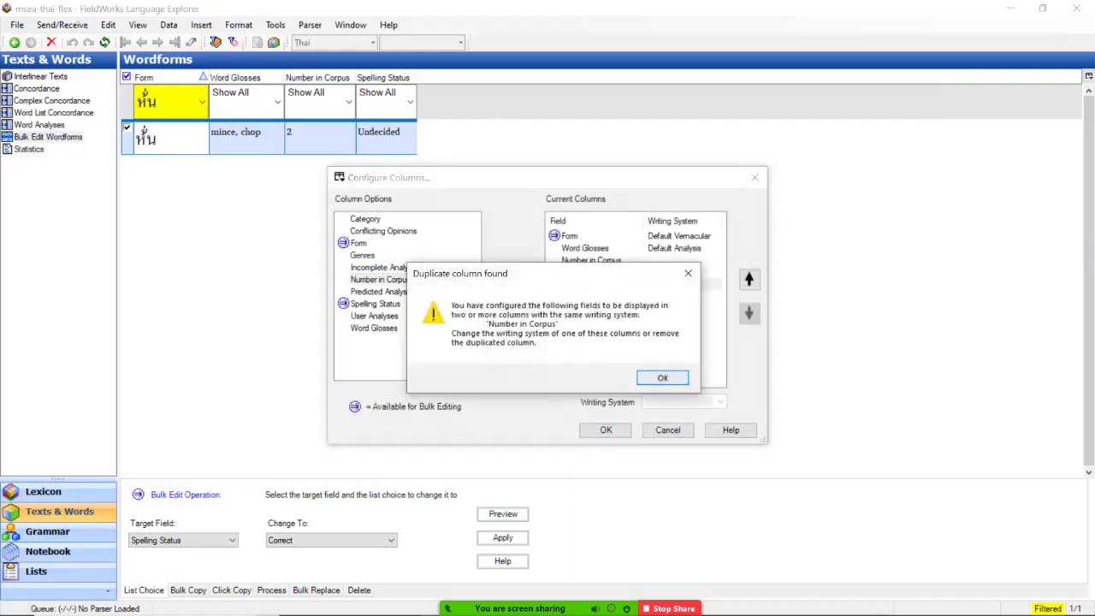
{"action": "key", "text": "Return"}
{"action": "key", "text": "Return"}
{"action": "key", "text": "Return"}
{"action": "key", "text": "Escape"}
Step: Reset the Form filter to Show All and filter the wordforms to a Number in Corpus of 0
{"action": "left_click", "coordinate": [202, 102]}
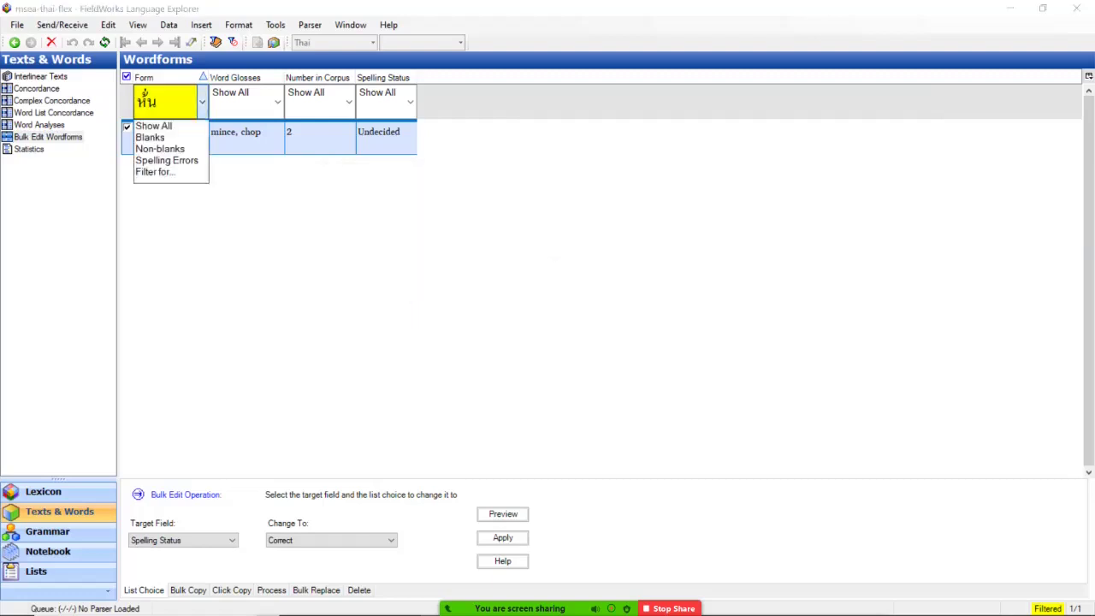
{"action": "left_click", "coordinate": [156, 122]}
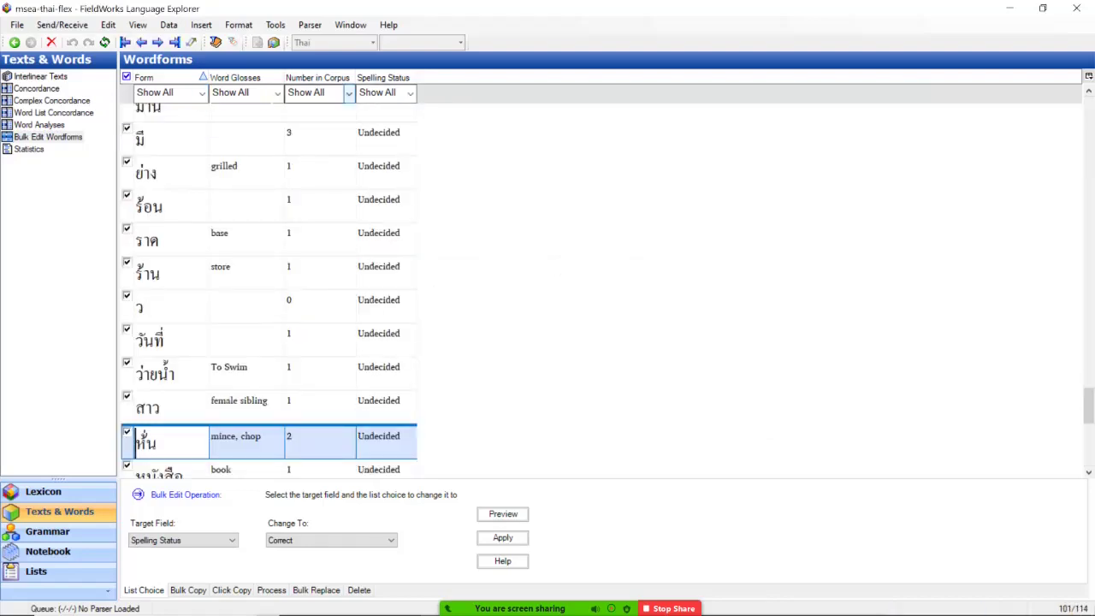
{"action": "left_click", "coordinate": [349, 94]}
{"action": "key", "text": "Down"}
{"action": "key", "text": "Return"}
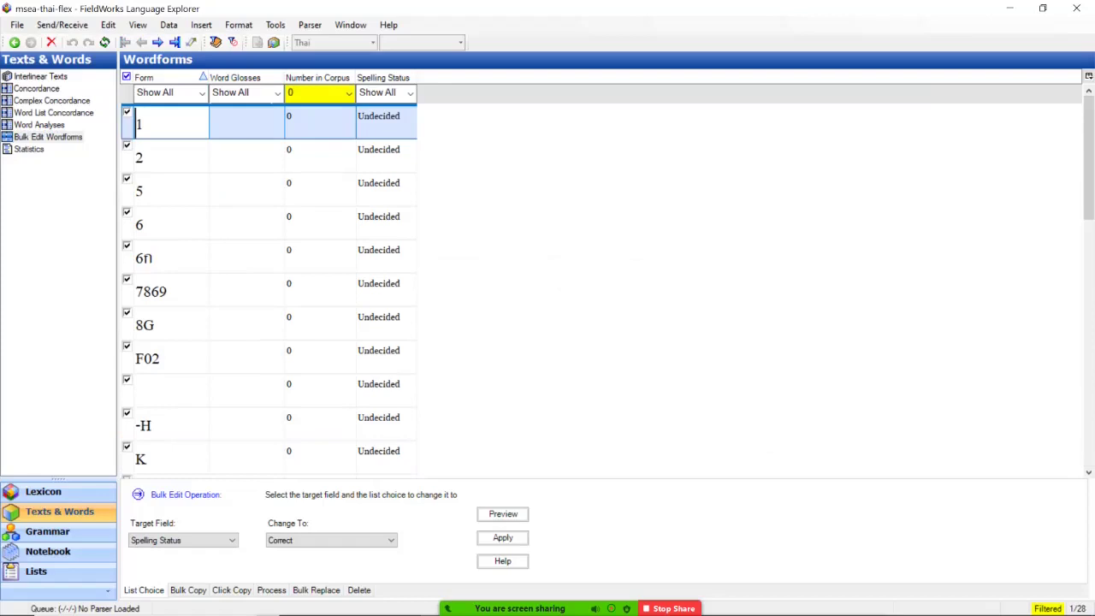
Step: Bulk delete the stray zero-occurrence entries as Wordforms (Rows), unchecking real Thai words such as เข้าใจ and widening the Form column
{"action": "left_click", "coordinate": [359, 590]}
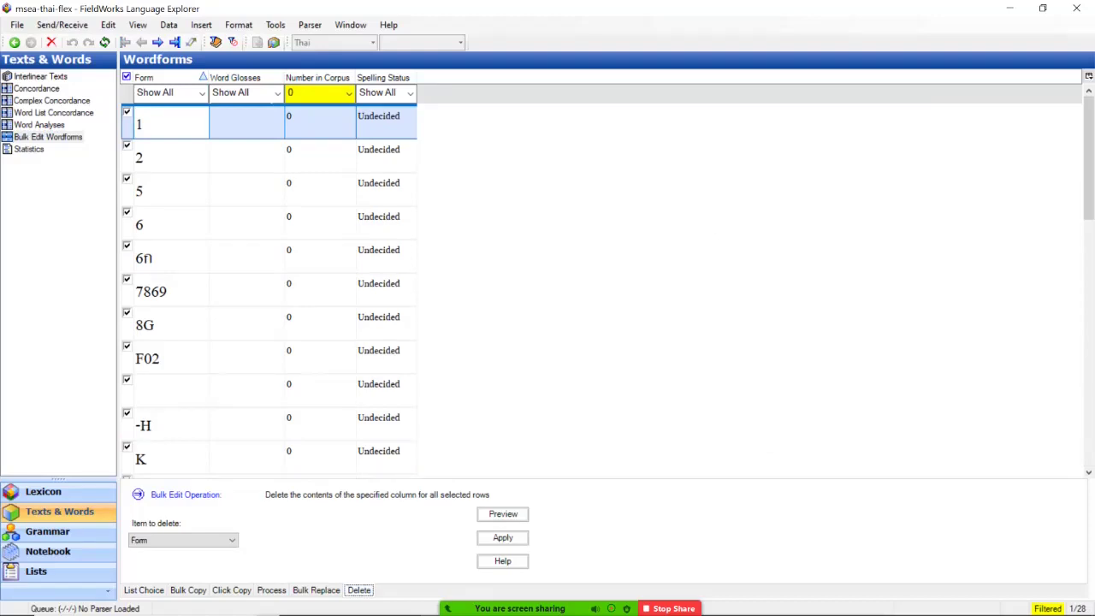
{"action": "scroll", "coordinate": [269, 291], "scroll_direction": "down", "scroll_amount": 5}
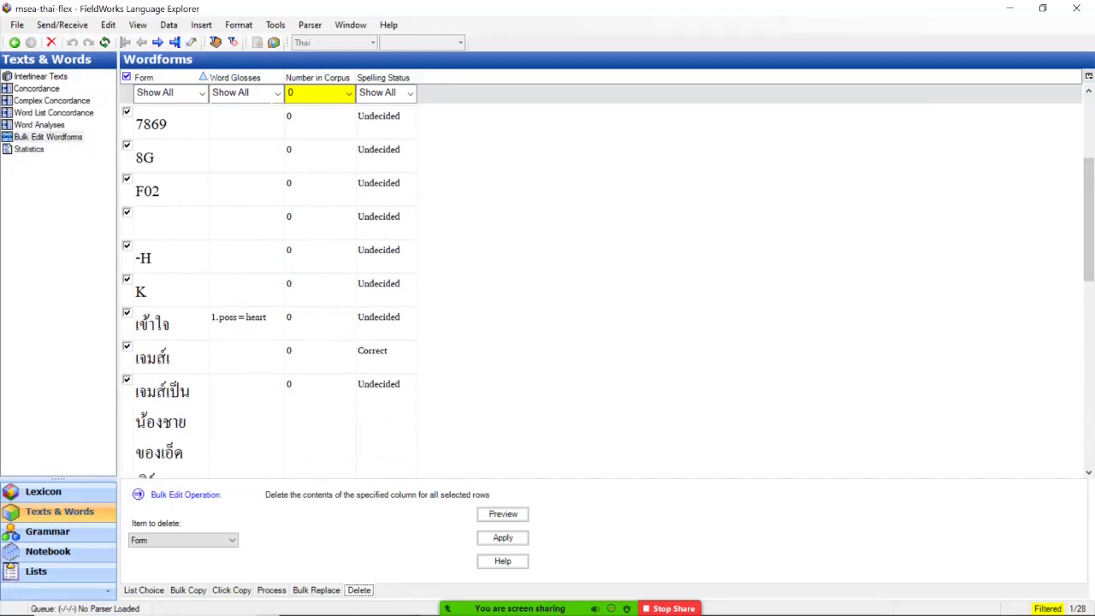
{"action": "left_click", "coordinate": [126, 313]}
{"action": "left_click", "coordinate": [127, 346]}
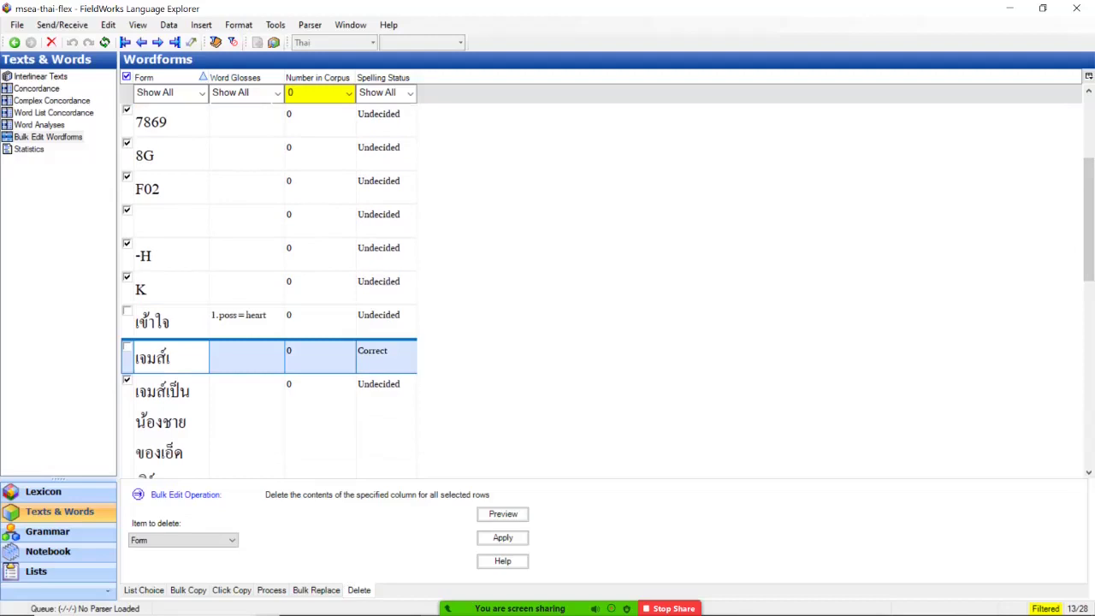
{"action": "left_click_drag", "start_coordinate": [1089, 219], "coordinate": [1089, 332]}
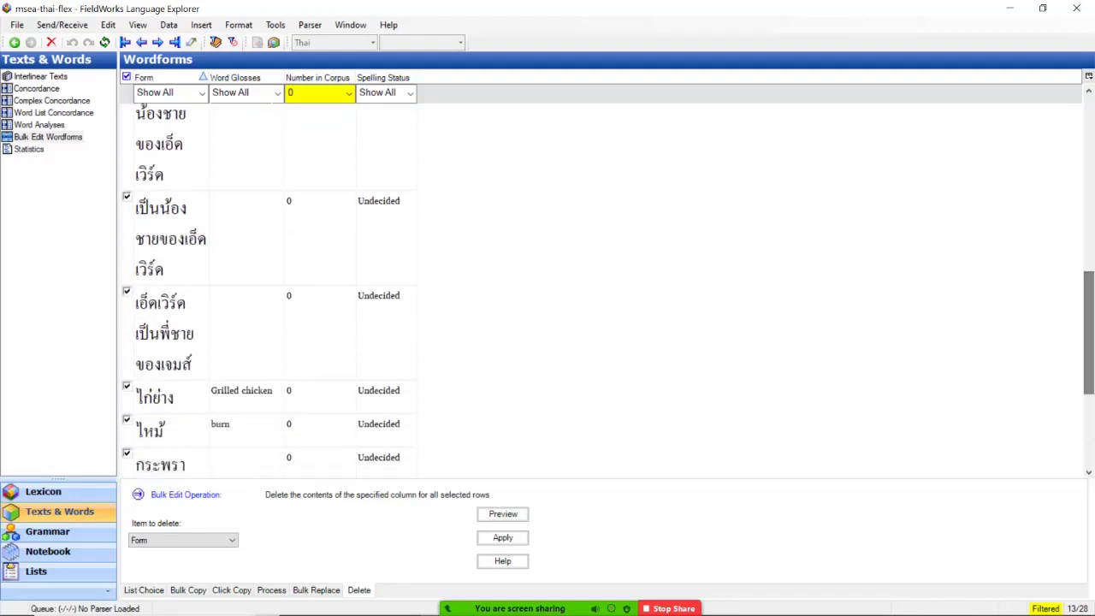
{"action": "left_click_drag", "start_coordinate": [199, 77], "coordinate": [439, 77]}
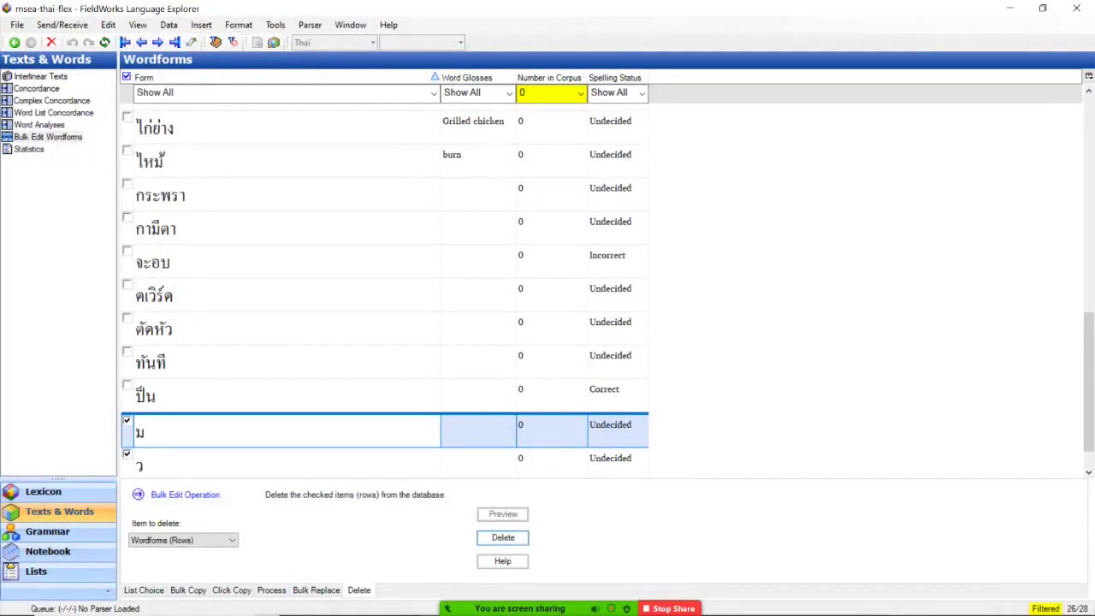
{"action": "key", "text": "Return"}
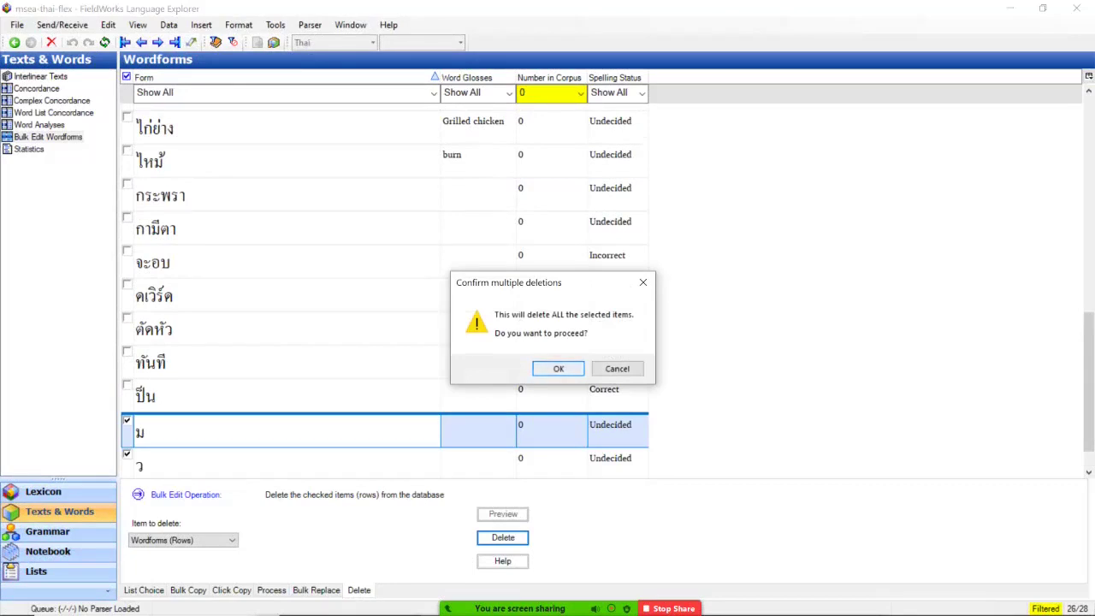
{"action": "key", "text": "Return"}
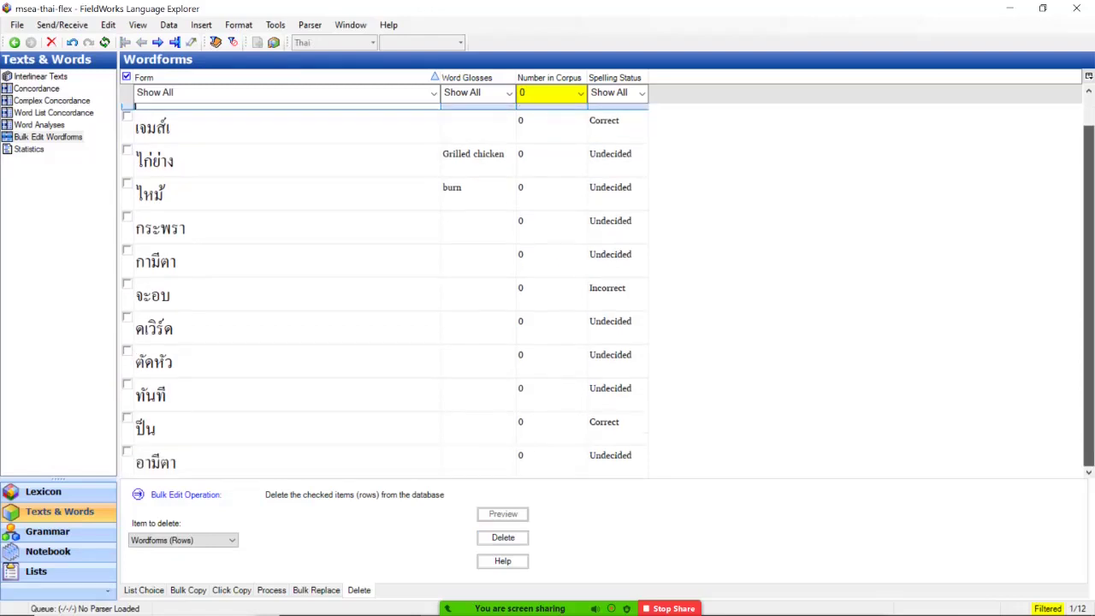
{"action": "left_click_drag", "start_coordinate": [1088, 295], "coordinate": [1088, 265]}
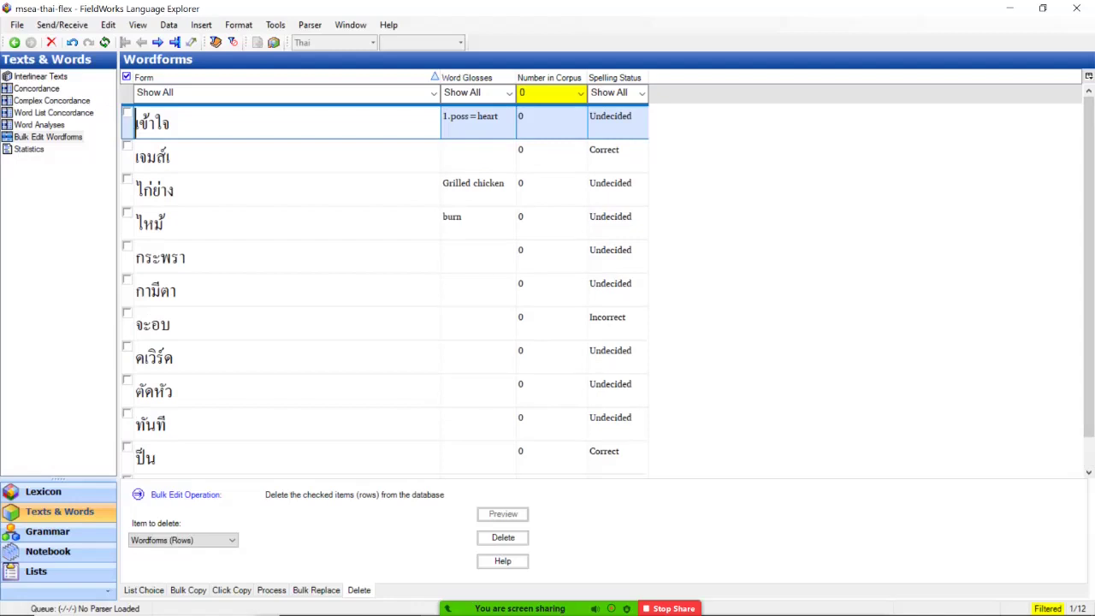
Step: Open the baseline of the 20131202 Sibling Relations 1 text and place the cursor at the end of its first line
{"action": "left_click", "coordinate": [40, 76]}
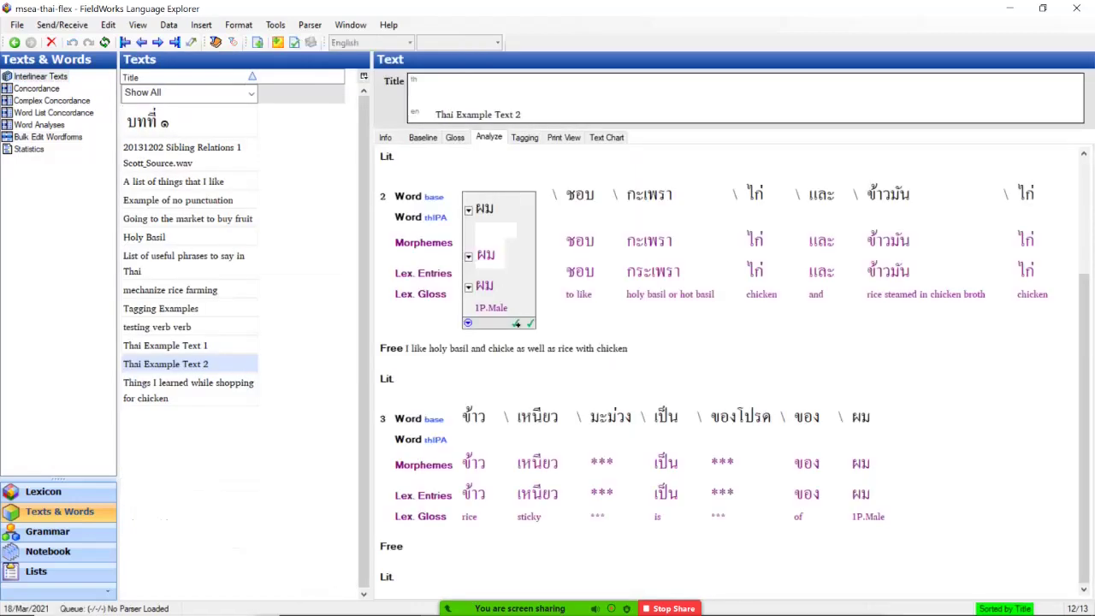
{"action": "left_click", "coordinate": [181, 155]}
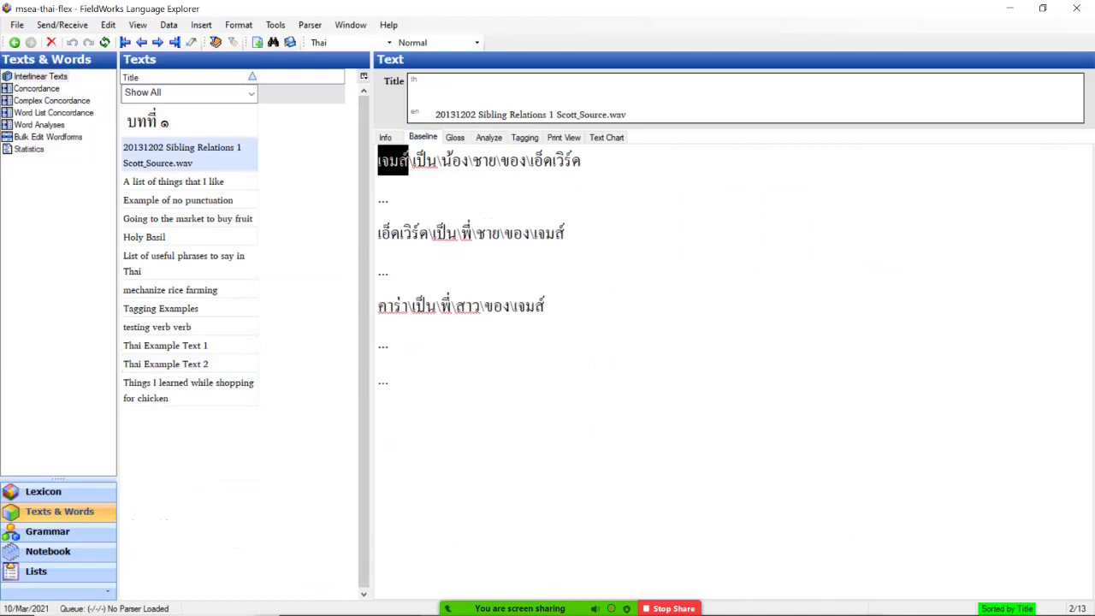
{"action": "left_click", "coordinate": [582, 161]}
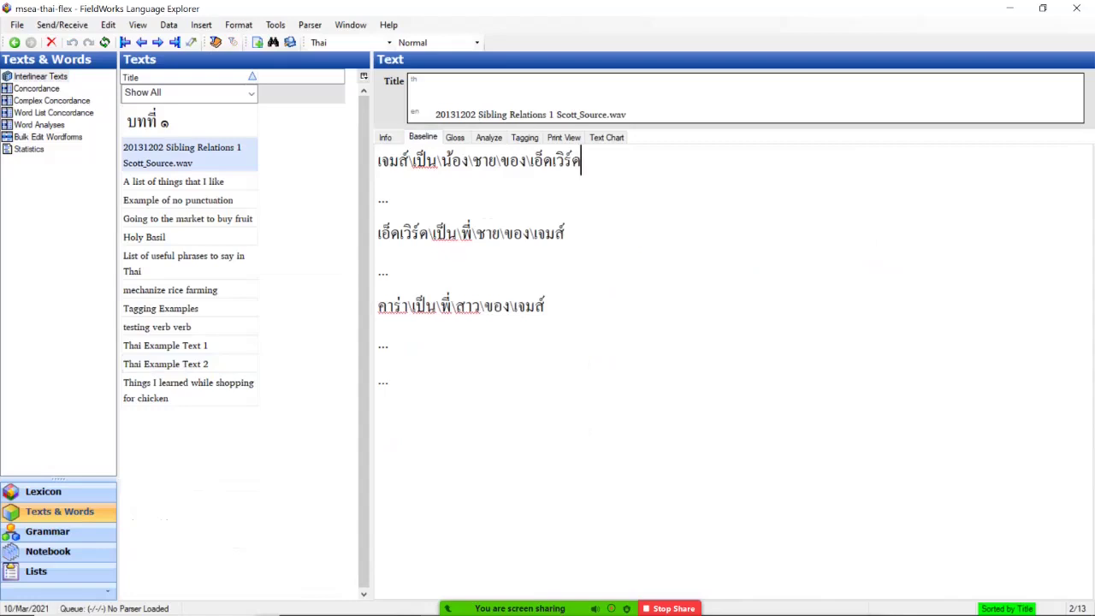
{"action": "type", "text": "Comput"}
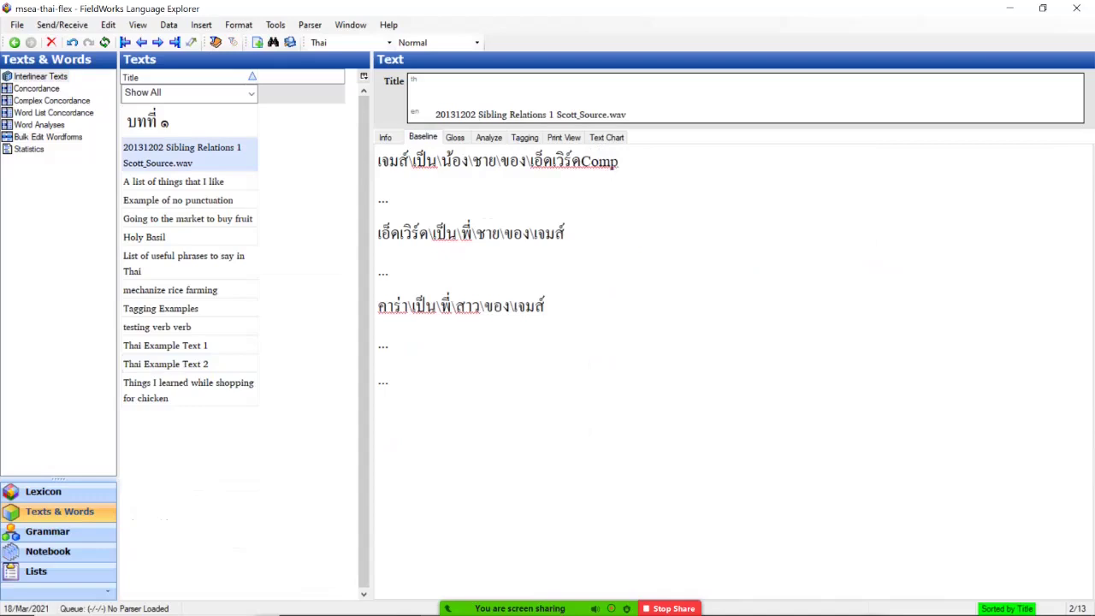
{"action": "key", "text": "BackSpace"}
{"action": "key", "text": "BackSpace"}
{"action": "key", "text": "BackSpace"}
{"action": "key", "text": "BackSpace"}
{"action": "key", "text": "BackSpace"}
{"action": "key", "text": "BackSpace"}
Step: Add Toyota at the end of the first baseline line as a separate word, using a backslash as the word break
{"action": "type", "text": "Toyota"}
{"action": "left_click", "coordinate": [488, 138]}
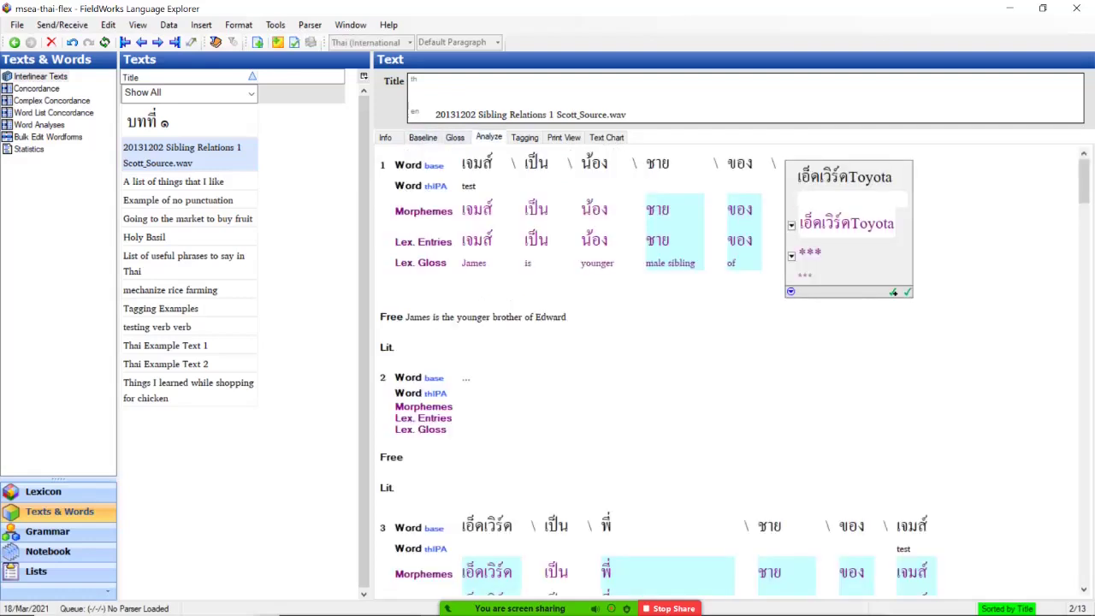
{"action": "left_click", "coordinate": [422, 138]}
{"action": "left_click", "coordinate": [582, 161]}
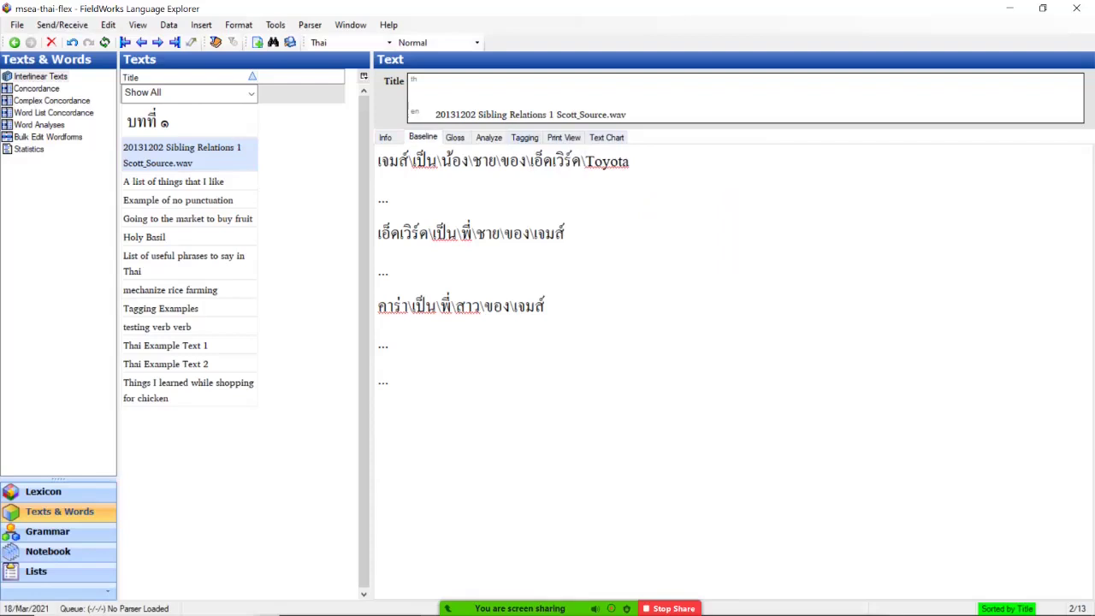
Step: Set the writing system of the word Toyota in the first baseline line to English
{"action": "left_click", "coordinate": [489, 138]}
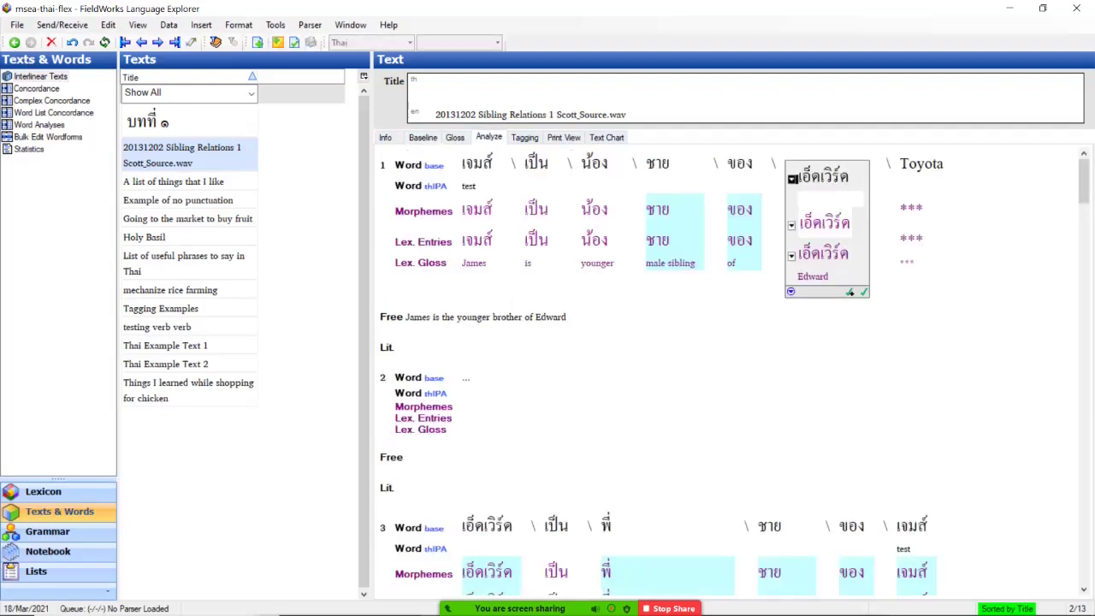
{"action": "left_click", "coordinate": [422, 138]}
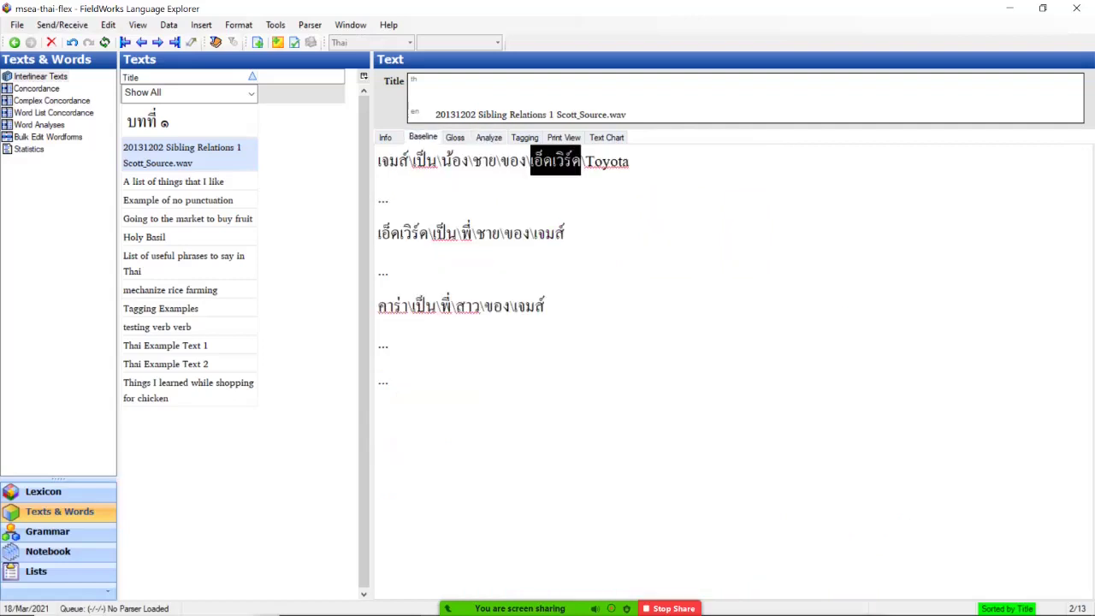
{"action": "double_click", "coordinate": [611, 162]}
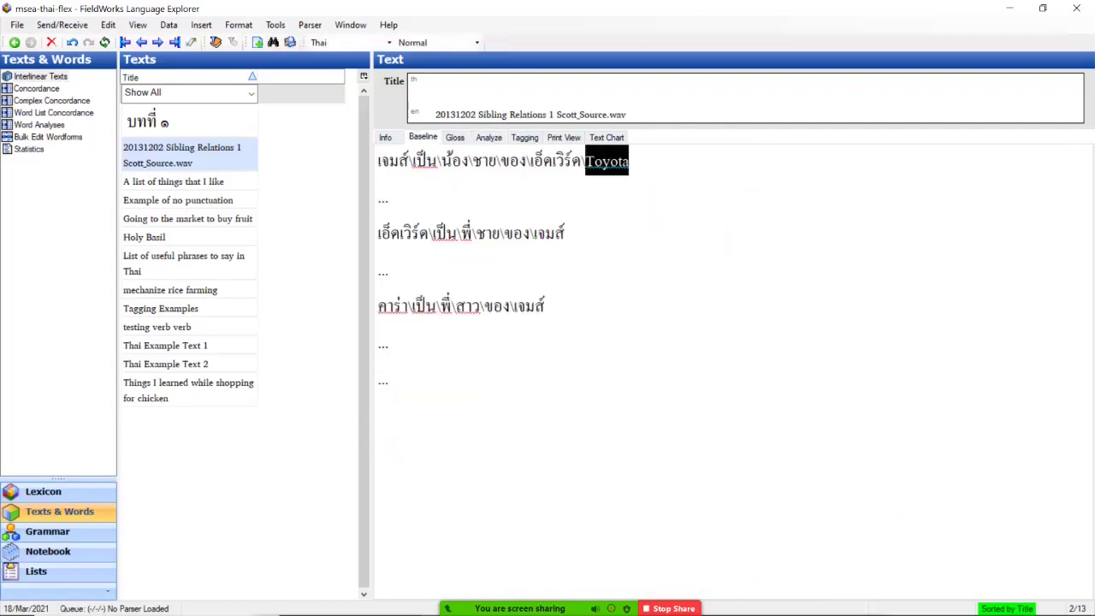
{"action": "left_click", "coordinate": [389, 42]}
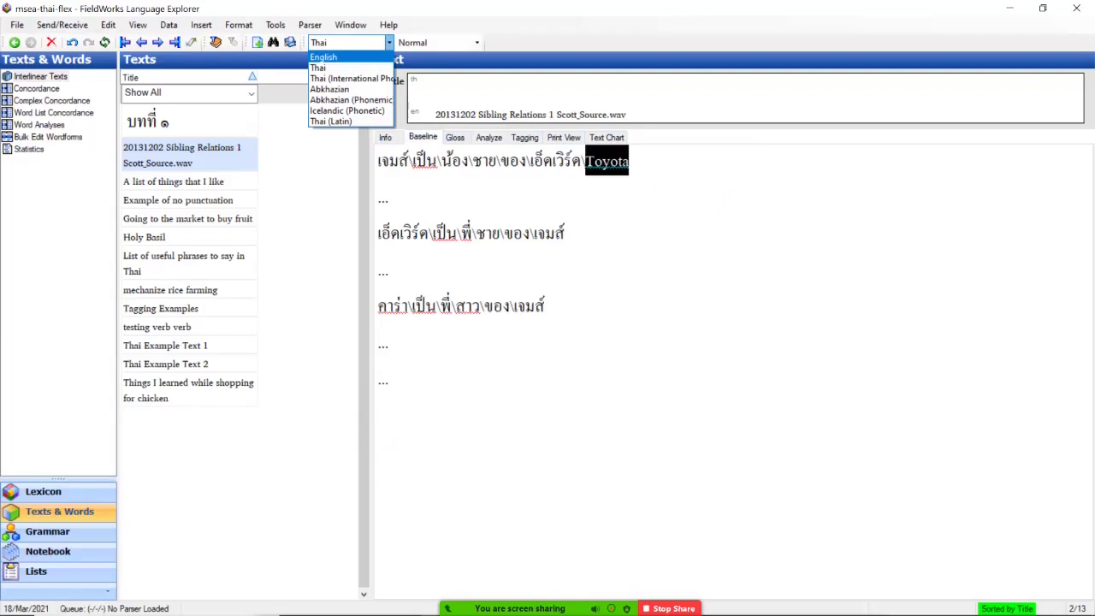
{"action": "key", "text": "Return"}
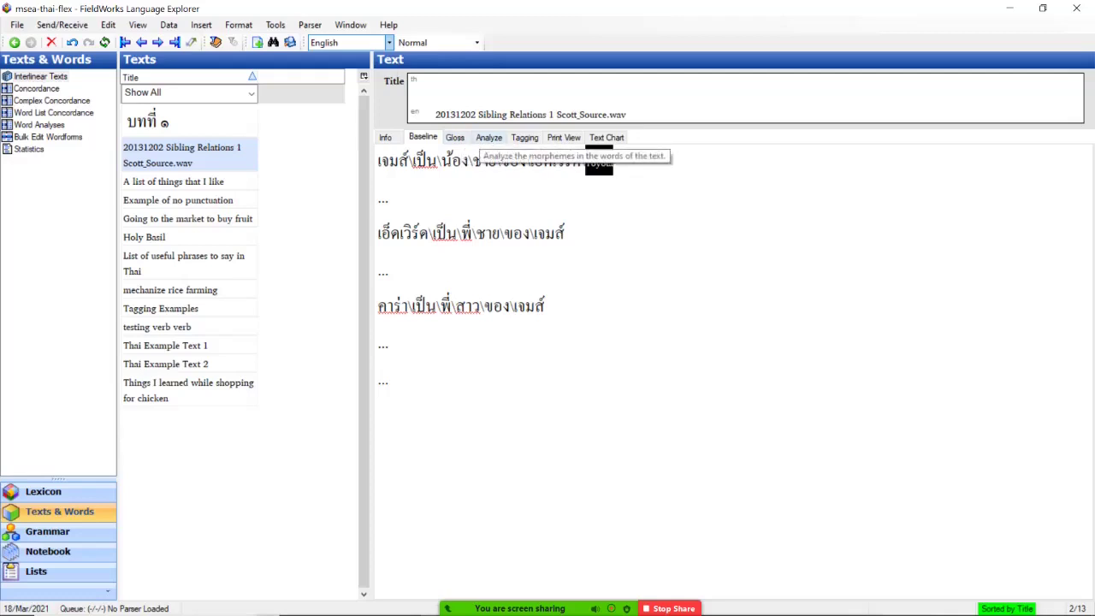
Step: Check how Toyota is treated in the text's interlinear analysis and view the Texts & Words statistics
{"action": "left_click", "coordinate": [489, 138]}
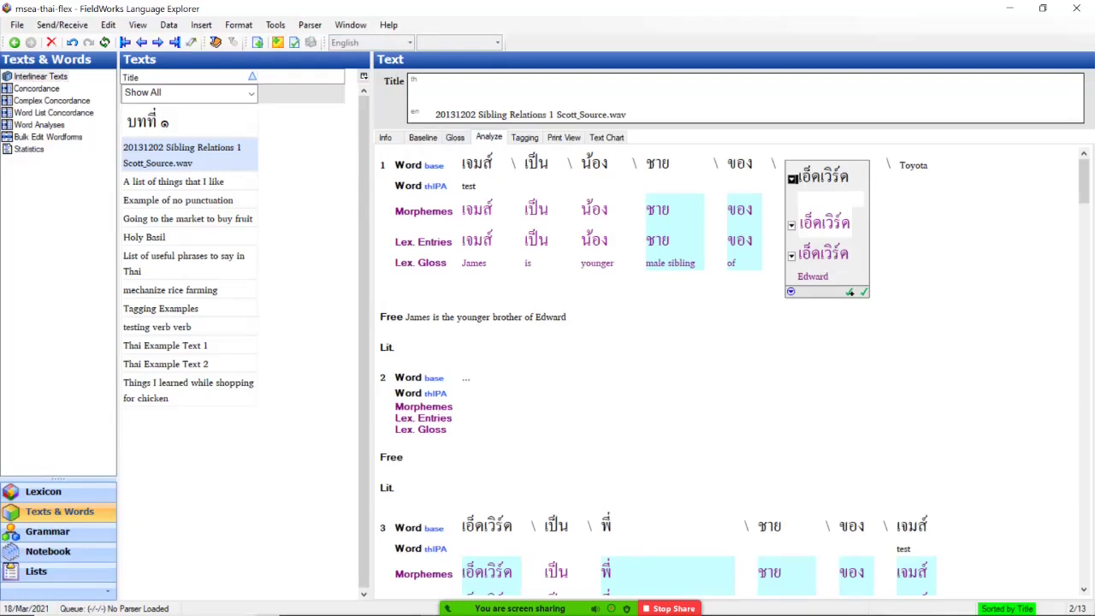
{"action": "left_click", "coordinate": [29, 149]}
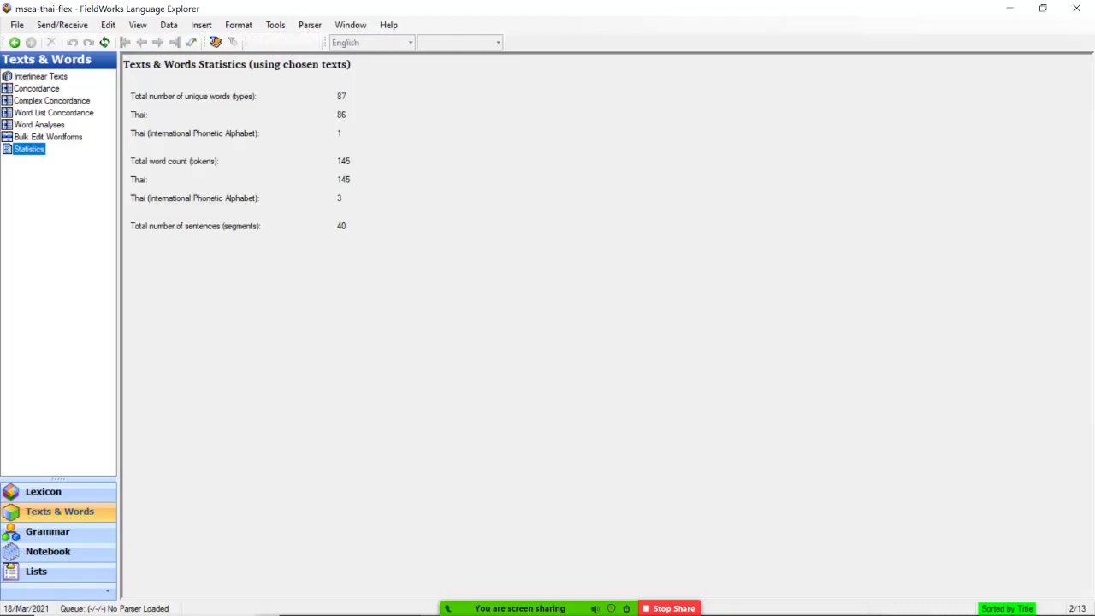
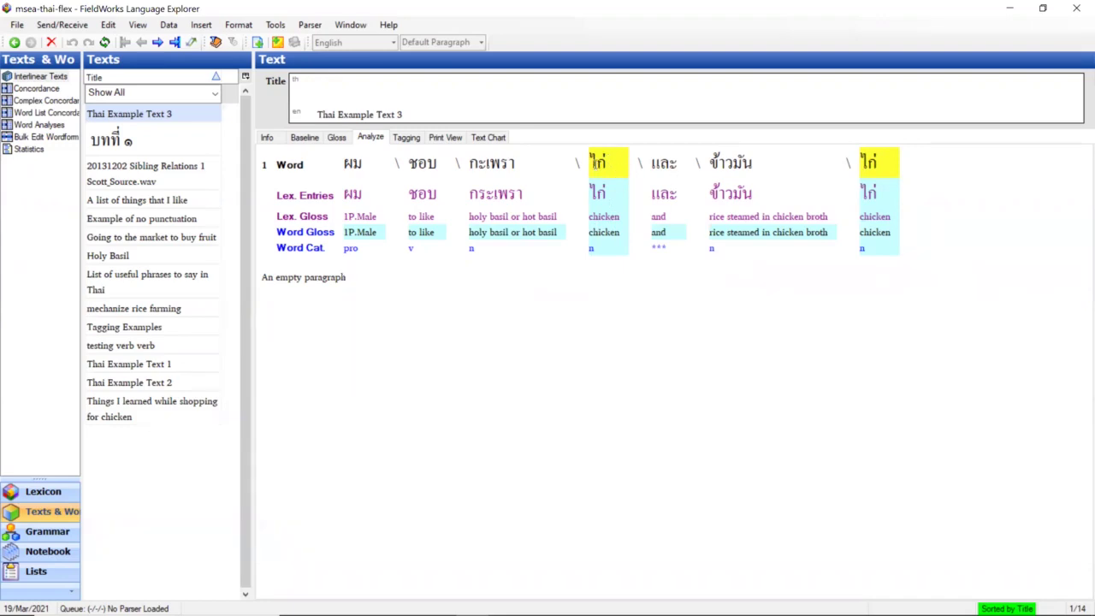
Step: Review the analysis choices for the first ไก่ in Thai Example Text 3 and open its word analyses
{"action": "left_click", "coordinate": [597, 162]}
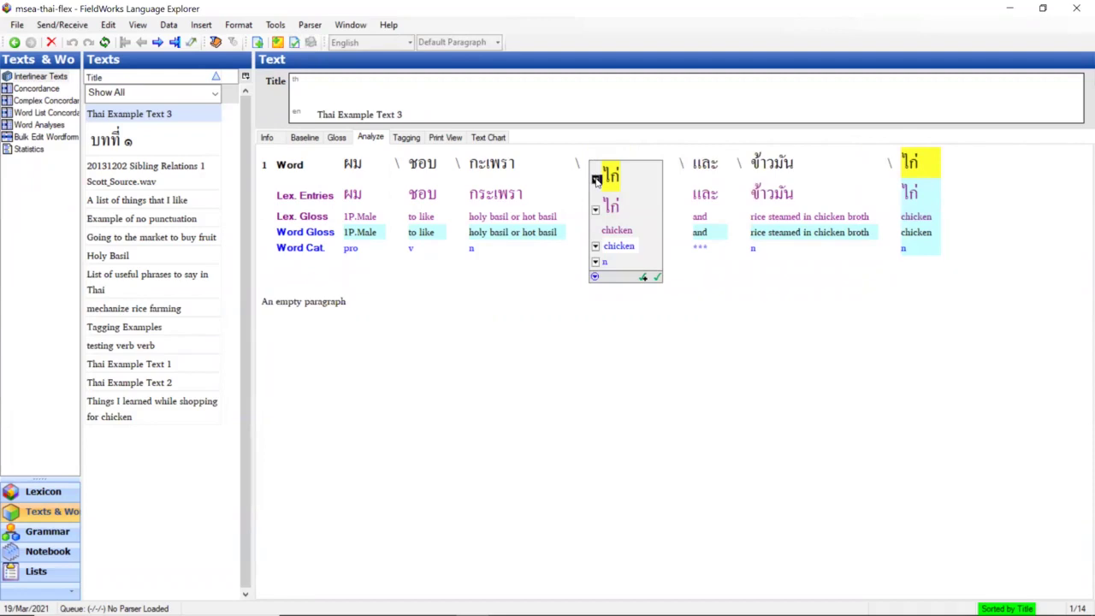
{"action": "left_click", "coordinate": [596, 179]}
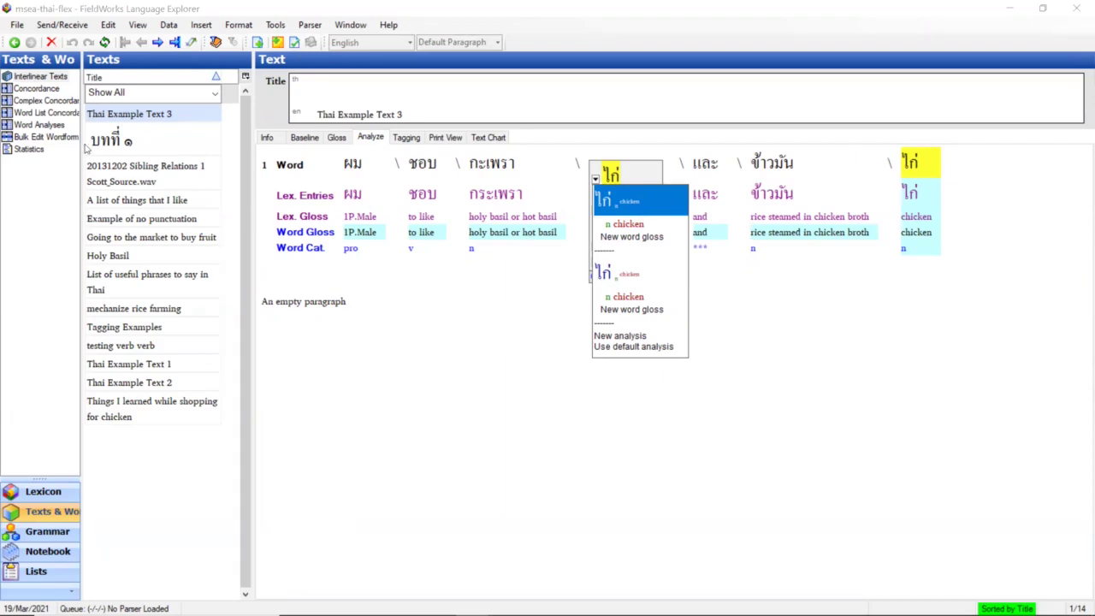
{"action": "left_click", "coordinate": [50, 125]}
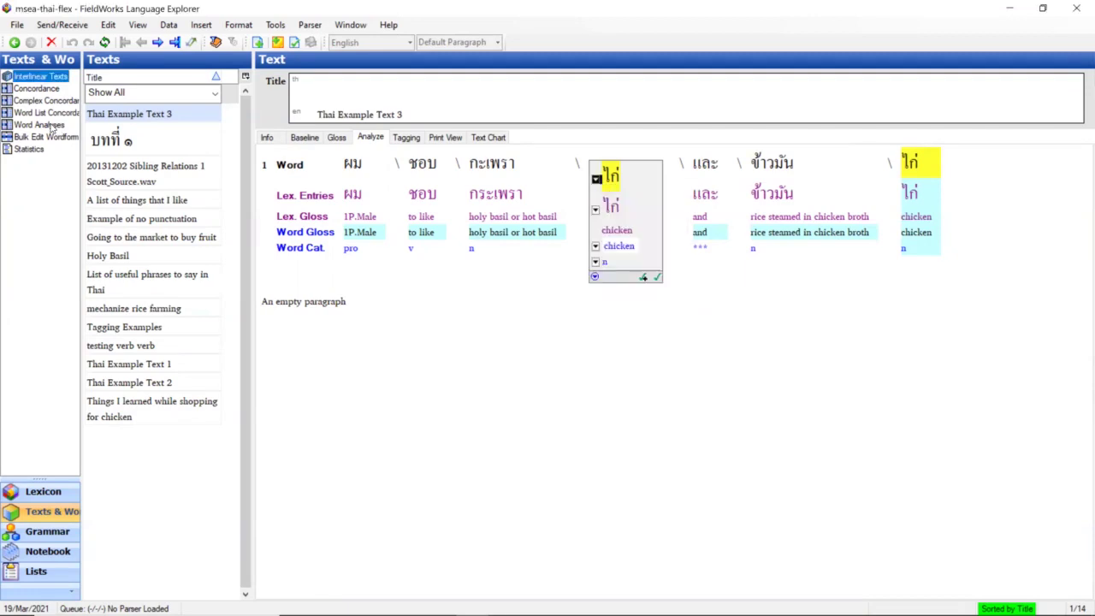
{"action": "left_click", "coordinate": [50, 125]}
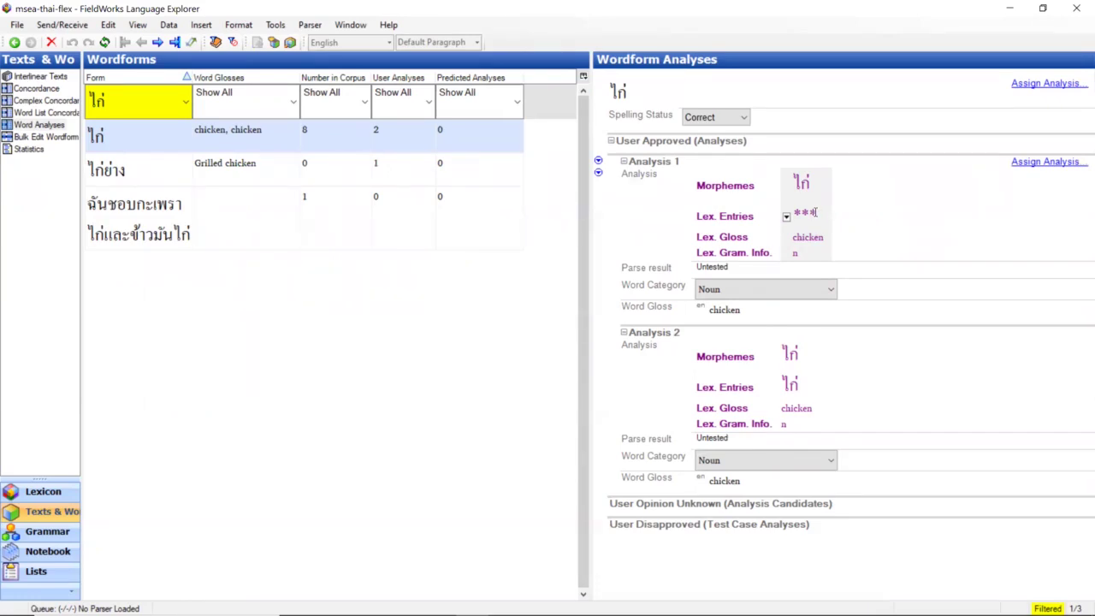
Step: Delete the ไก่ analysis that lacks a lexical entry, Analysis 1, and return to the interlinear texts
{"action": "left_click", "coordinate": [599, 162]}
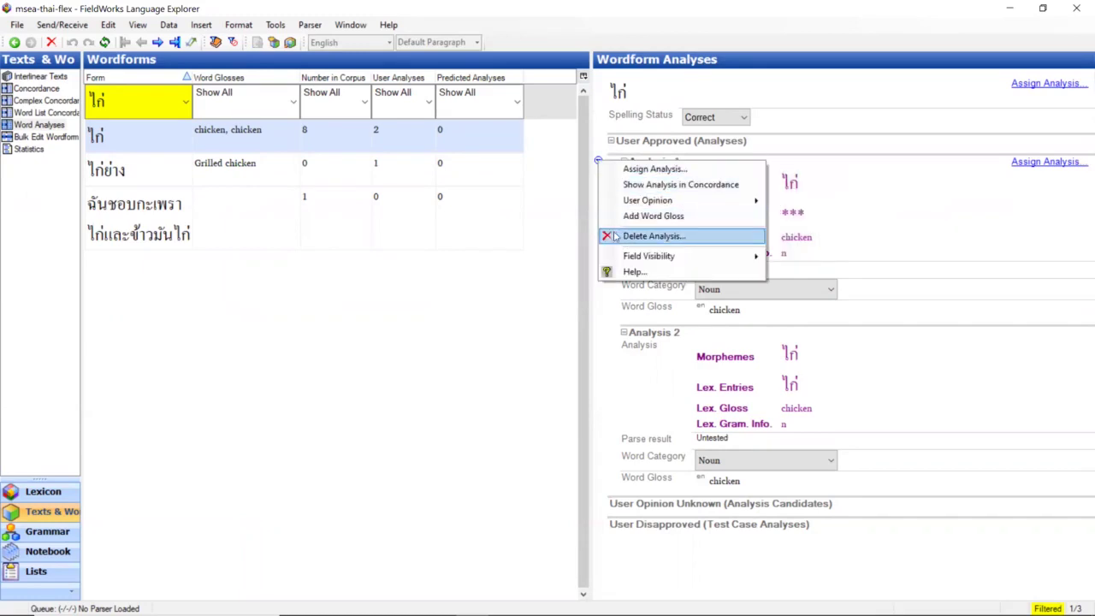
{"action": "left_click", "coordinate": [873, 224]}
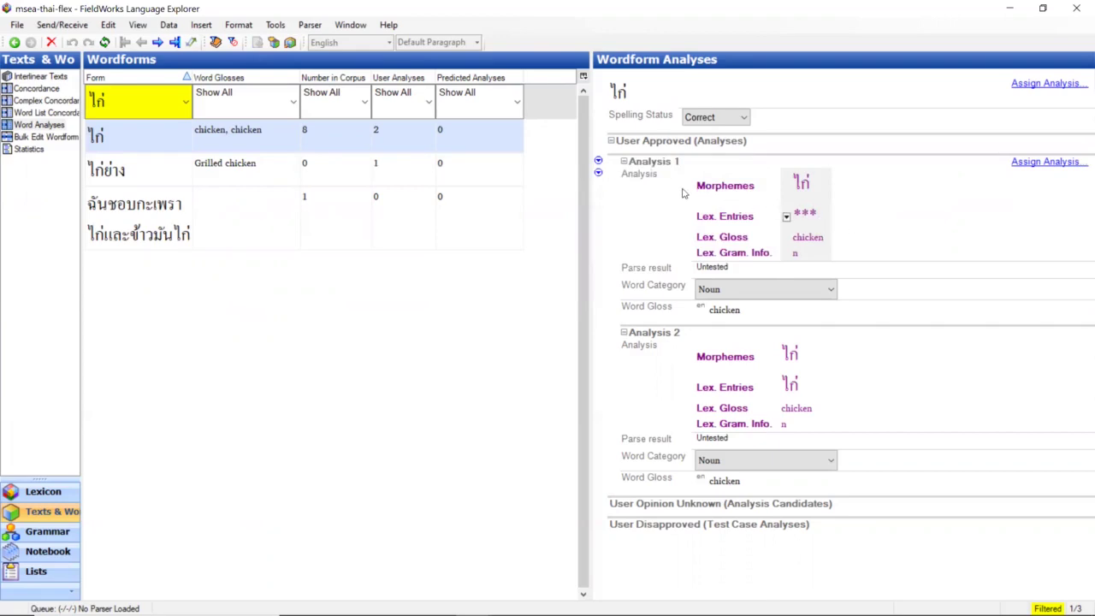
{"action": "left_click", "coordinate": [599, 167]}
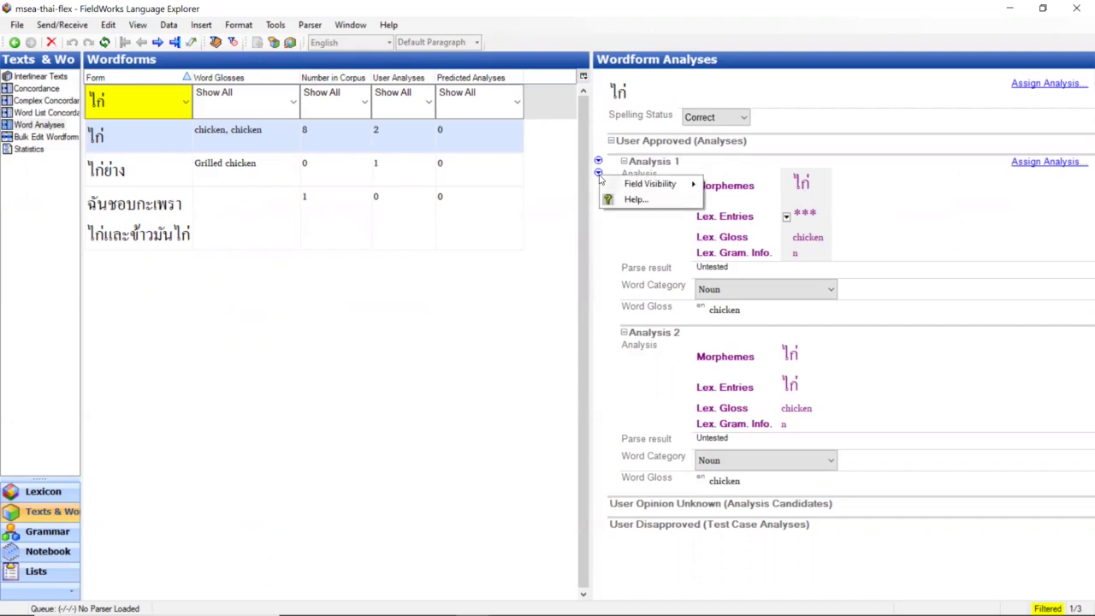
{"action": "left_click", "coordinate": [598, 162]}
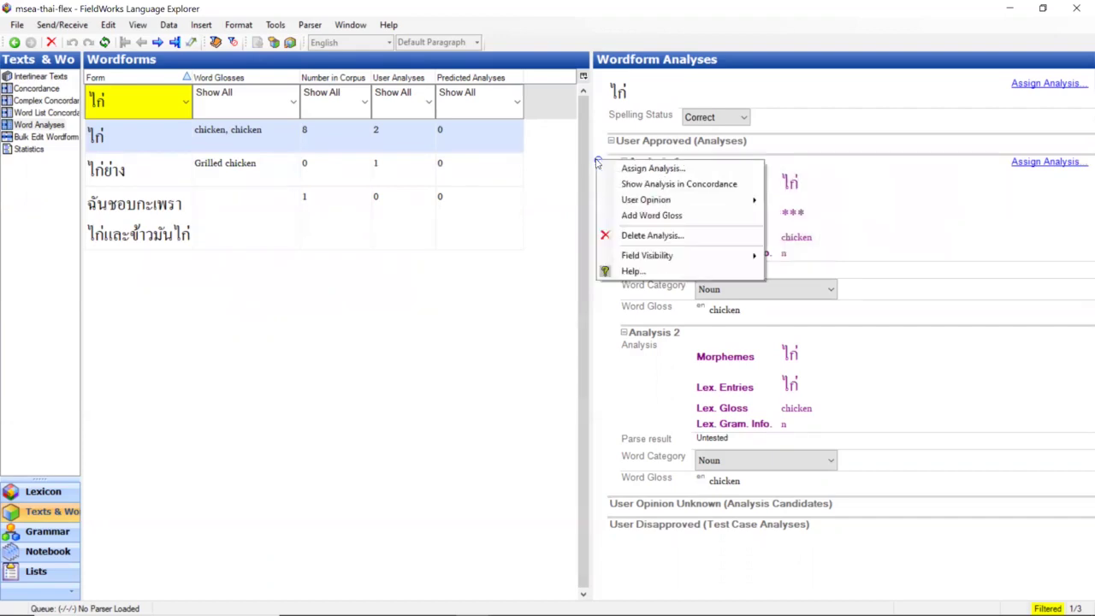
{"action": "left_click", "coordinate": [635, 236]}
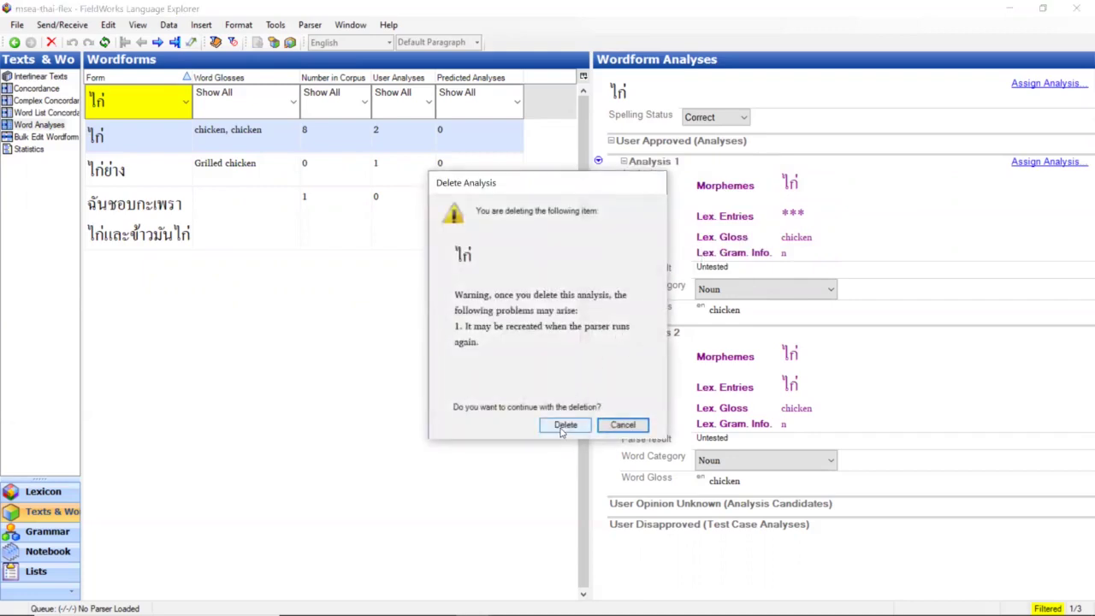
{"action": "left_click", "coordinate": [563, 428]}
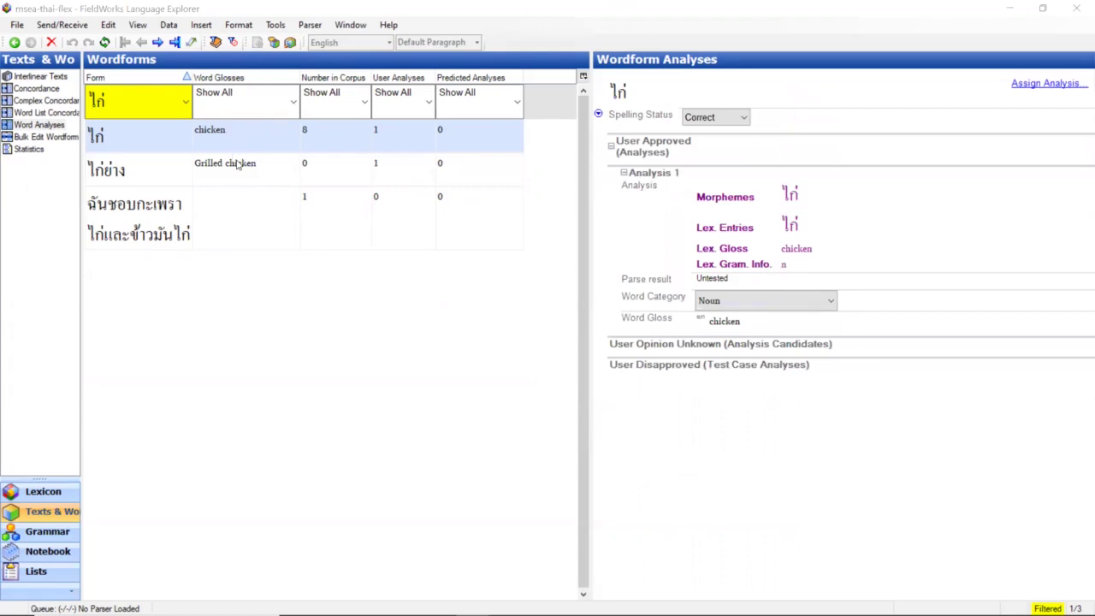
{"action": "left_click", "coordinate": [30, 77]}
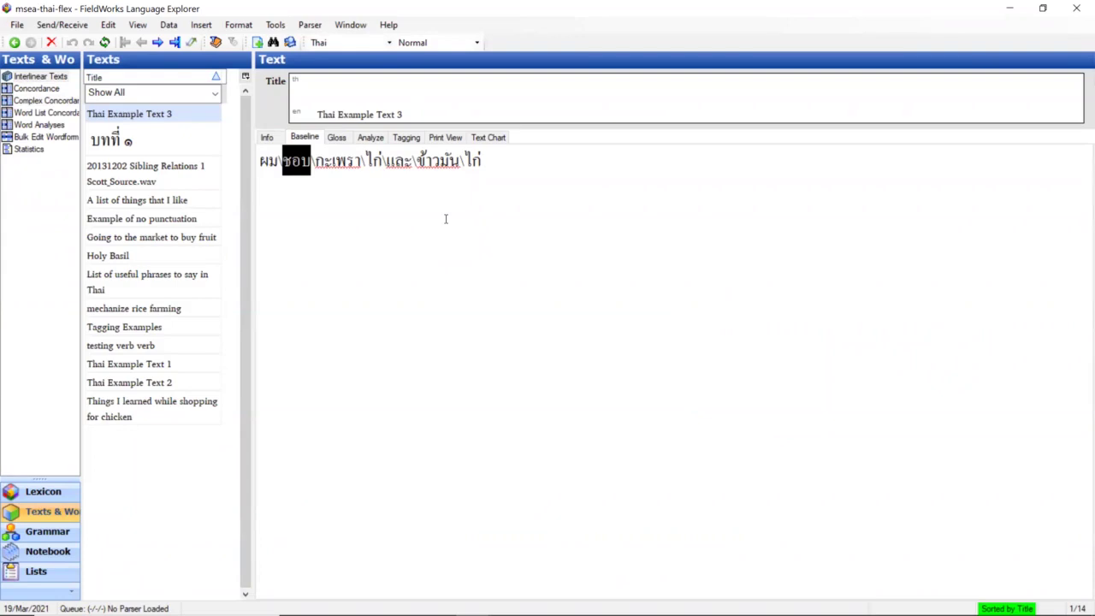
Step: Search the complex concordance for words with the English gloss coffee
{"action": "left_click", "coordinate": [62, 101]}
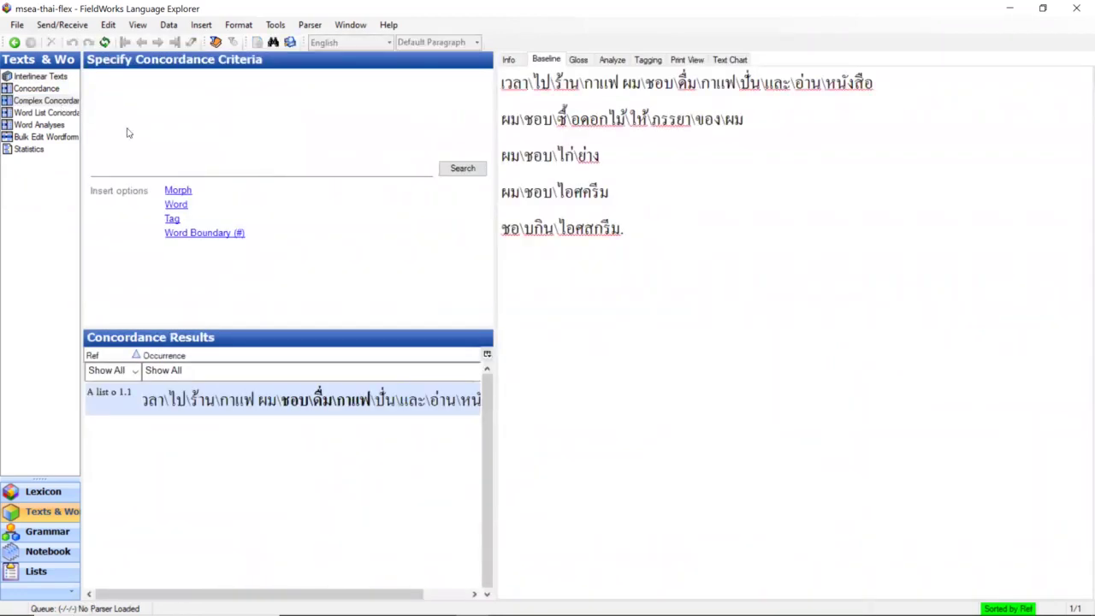
{"action": "left_click", "coordinate": [177, 208]}
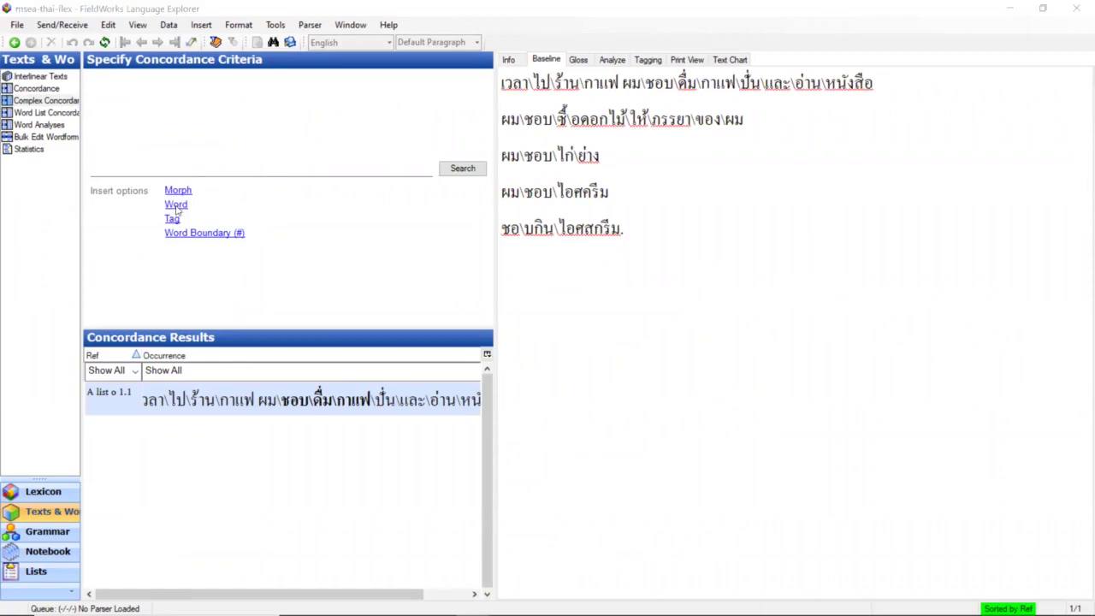
{"action": "left_click", "coordinate": [227, 189]}
{"action": "type", "text": "coffee"}
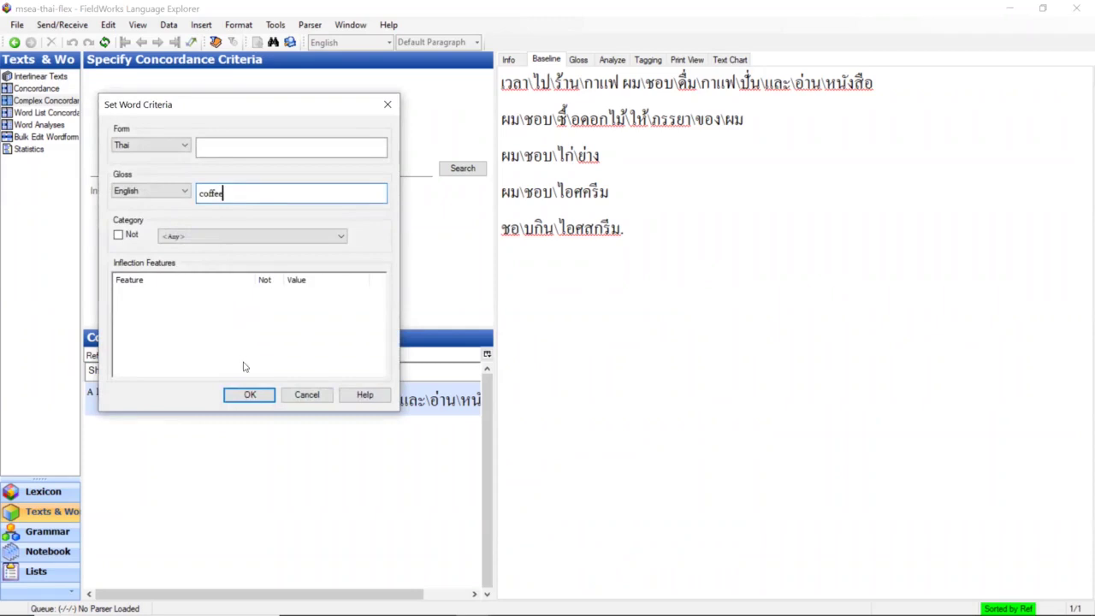
{"action": "left_click", "coordinate": [248, 395]}
{"action": "left_click", "coordinate": [462, 169]}
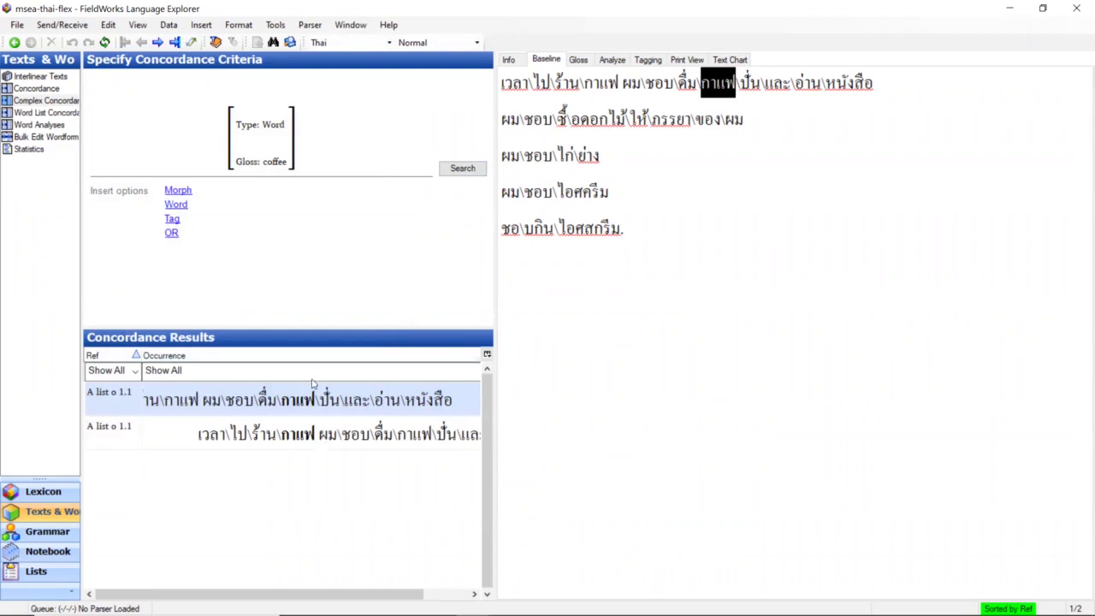
Step: Insert a Verb Phrase tag from Syntax-Descriptive before the coffee word in the concordance criteria
{"action": "left_click", "coordinate": [237, 158]}
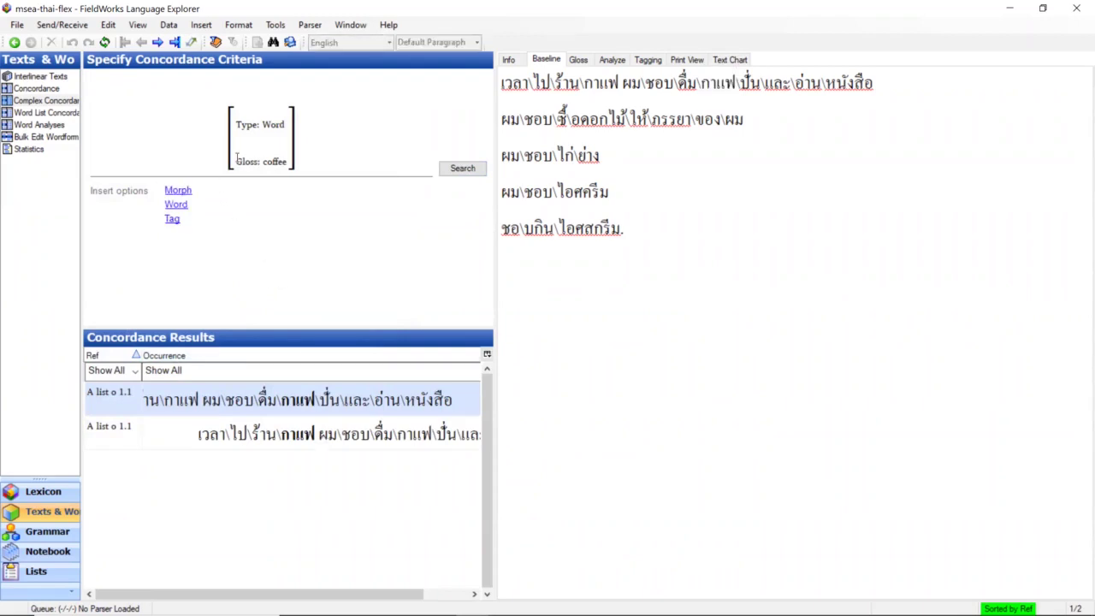
{"action": "left_click", "coordinate": [173, 219]}
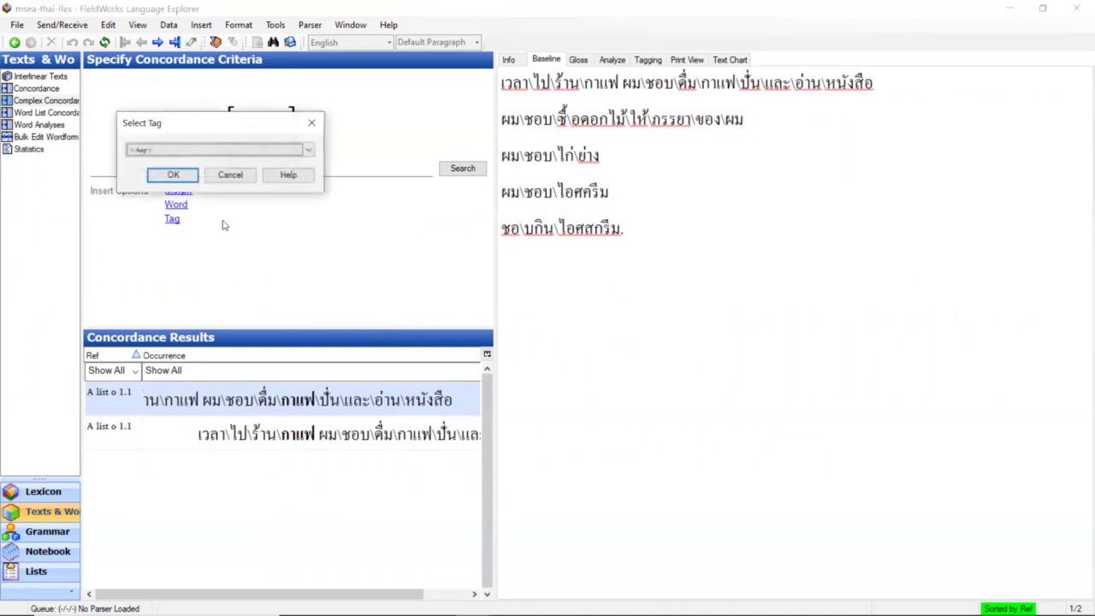
{"action": "left_click", "coordinate": [219, 152]}
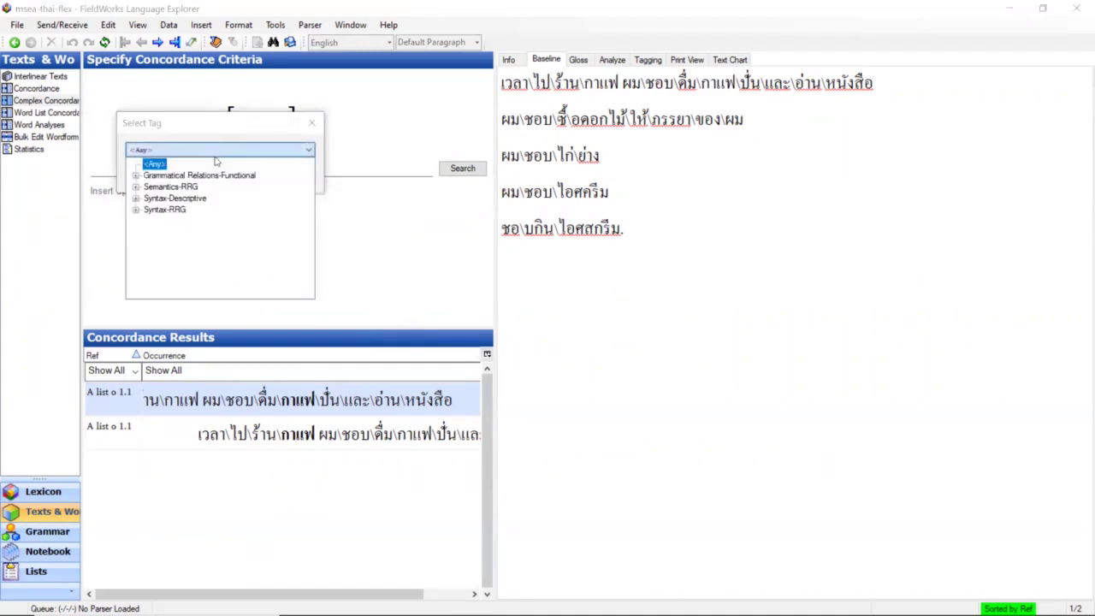
{"action": "left_click", "coordinate": [135, 175]}
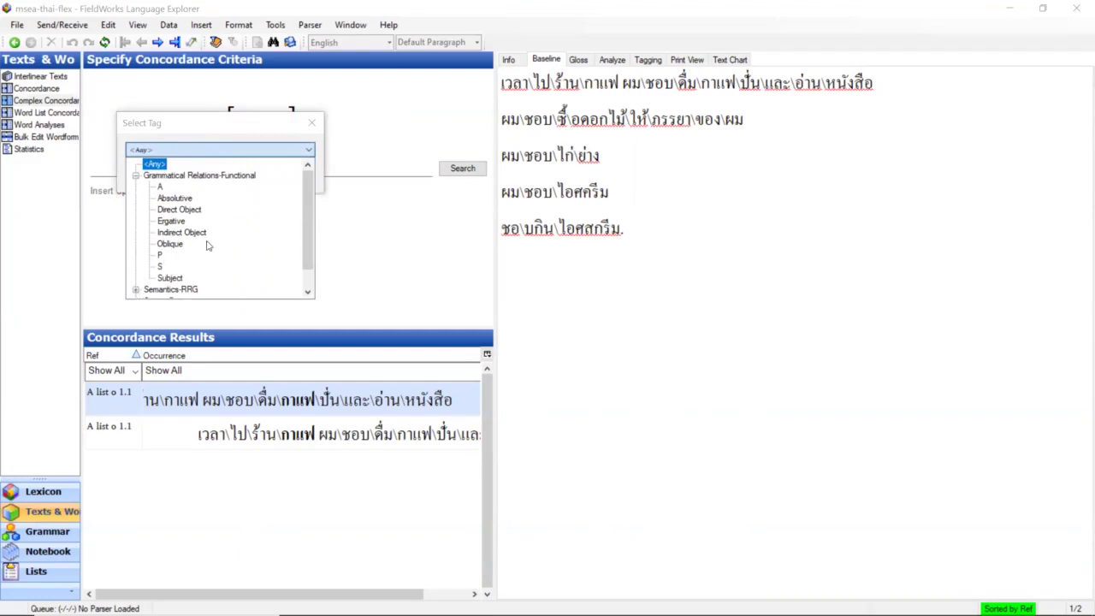
{"action": "scroll", "coordinate": [209, 246], "scroll_direction": "down", "scroll_amount": 1}
{"action": "left_click", "coordinate": [136, 278]}
{"action": "scroll", "coordinate": [203, 267], "scroll_direction": "down", "scroll_amount": 1}
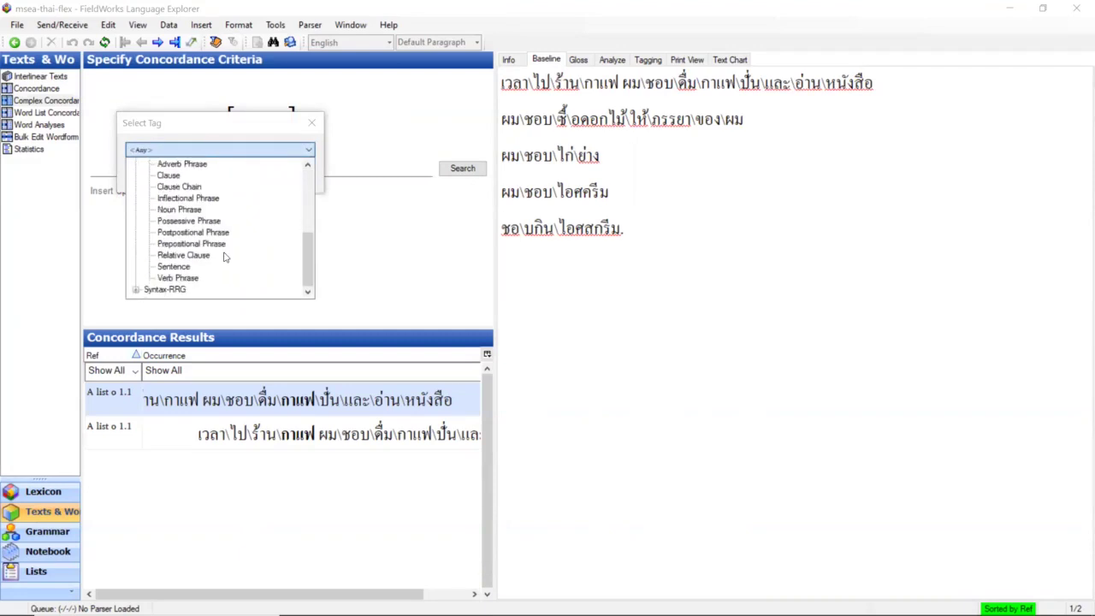
{"action": "left_click", "coordinate": [183, 280]}
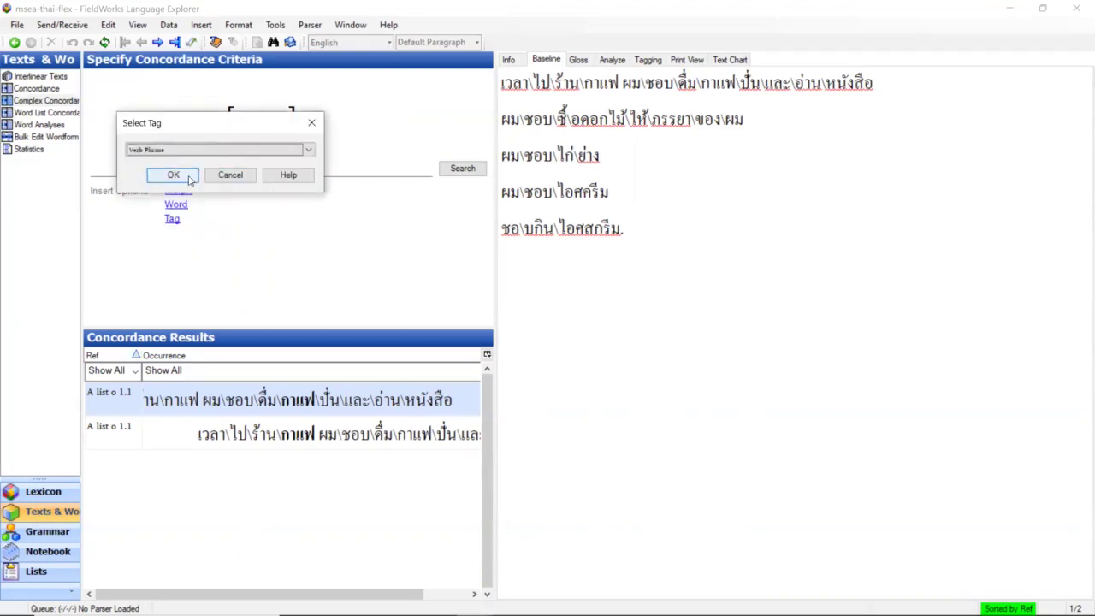
{"action": "left_click", "coordinate": [190, 178]}
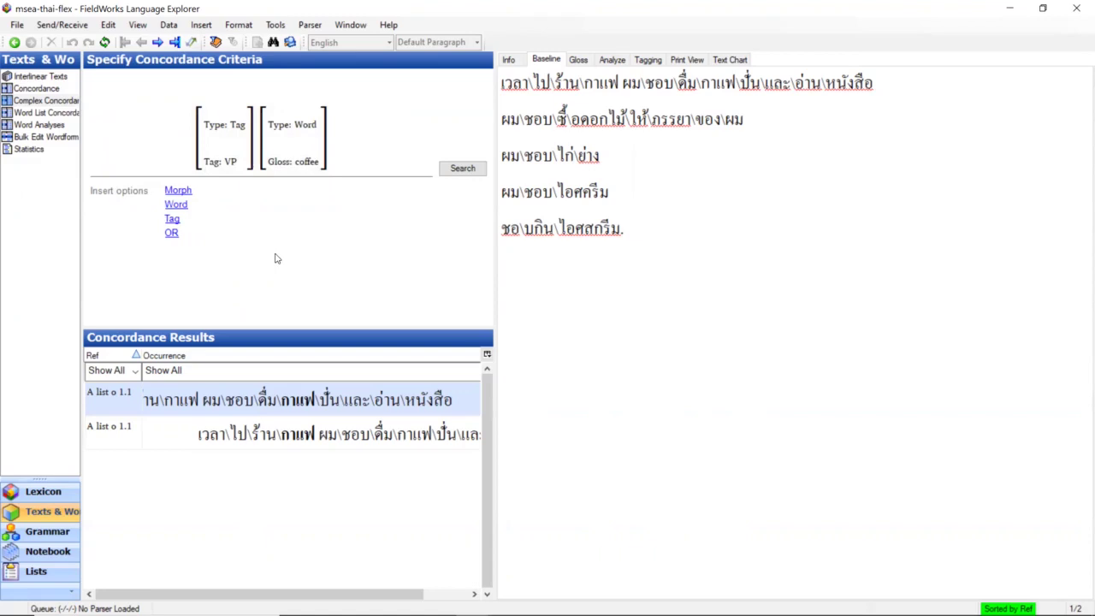
Step: Run the complex concordance search with the combined criteria and view the matching sentence's analysis and tagging
{"action": "left_click", "coordinate": [453, 170]}
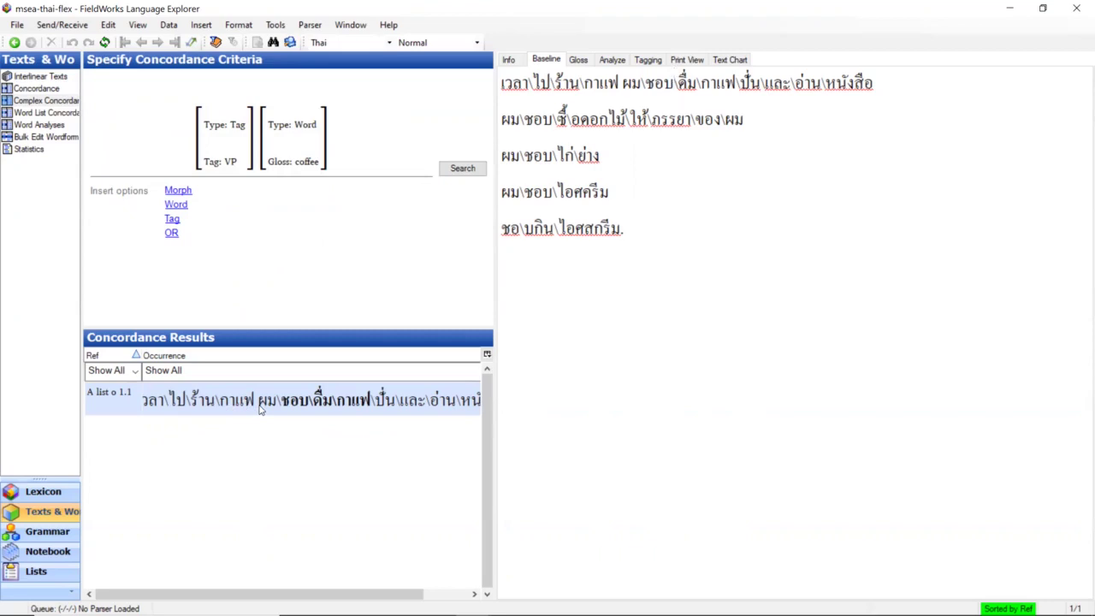
{"action": "left_click", "coordinate": [613, 60]}
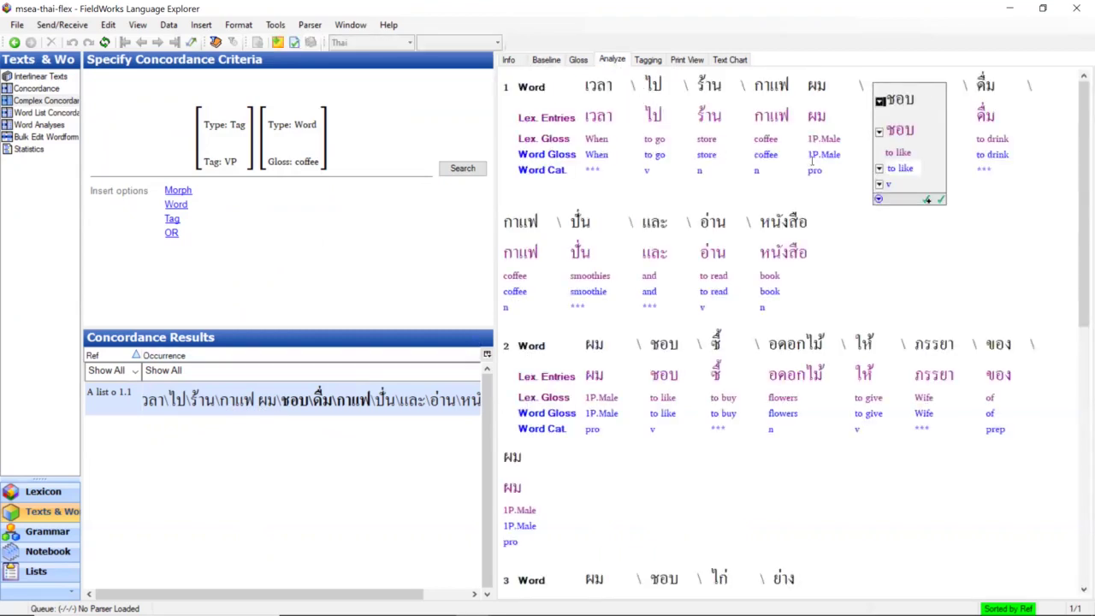
{"action": "left_click", "coordinate": [644, 58]}
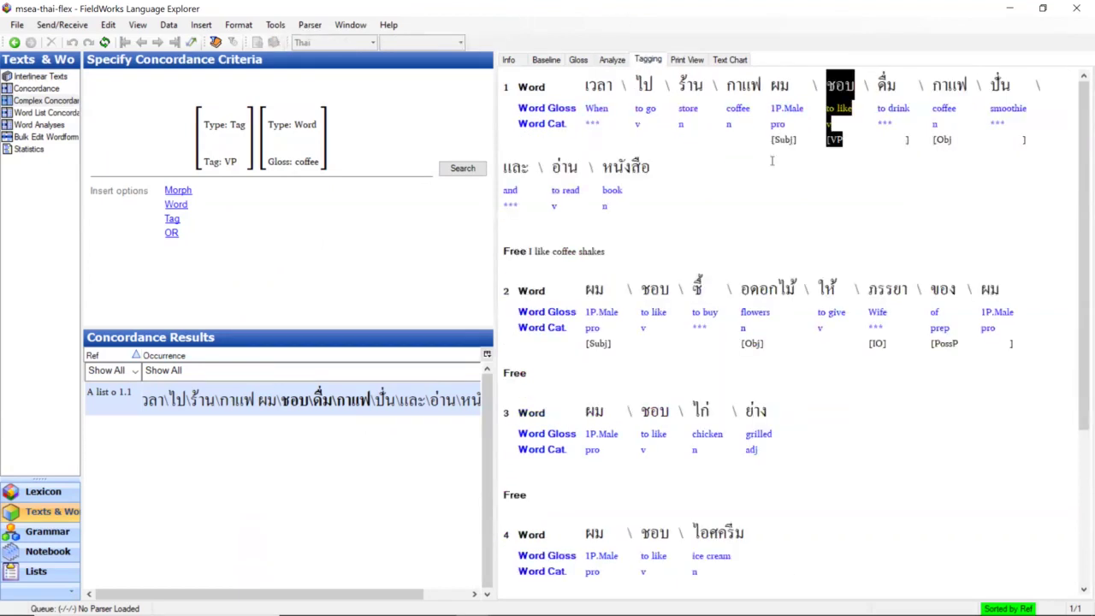